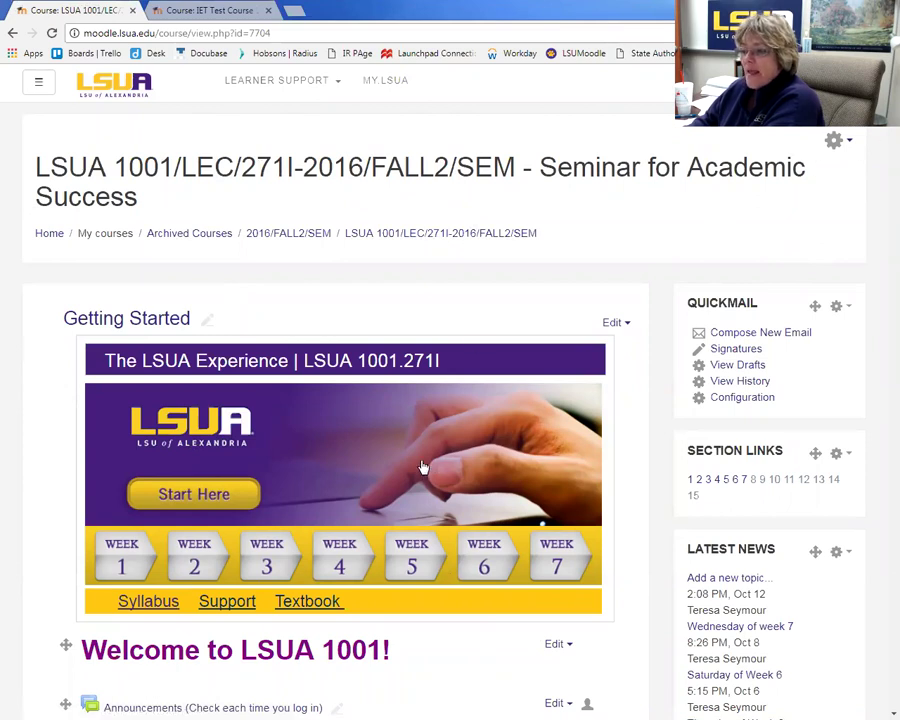
Step: Open the College Success Paper assignment in the Week 2 section of the course
scroll(558, 452, down, 4)
scroll(558, 452, up, 1)
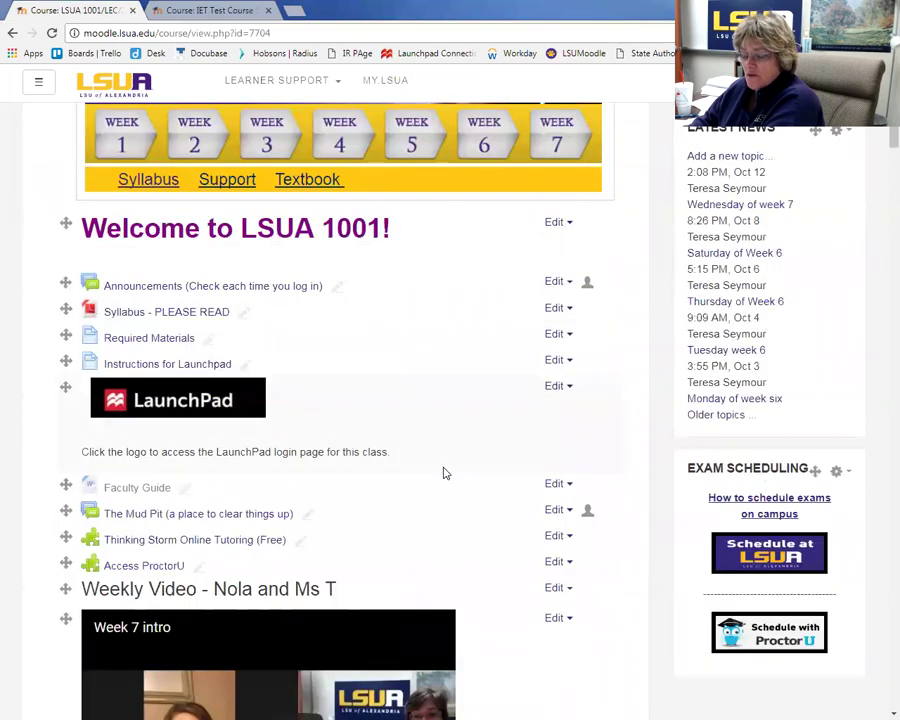
scroll(418, 469, down, 3)
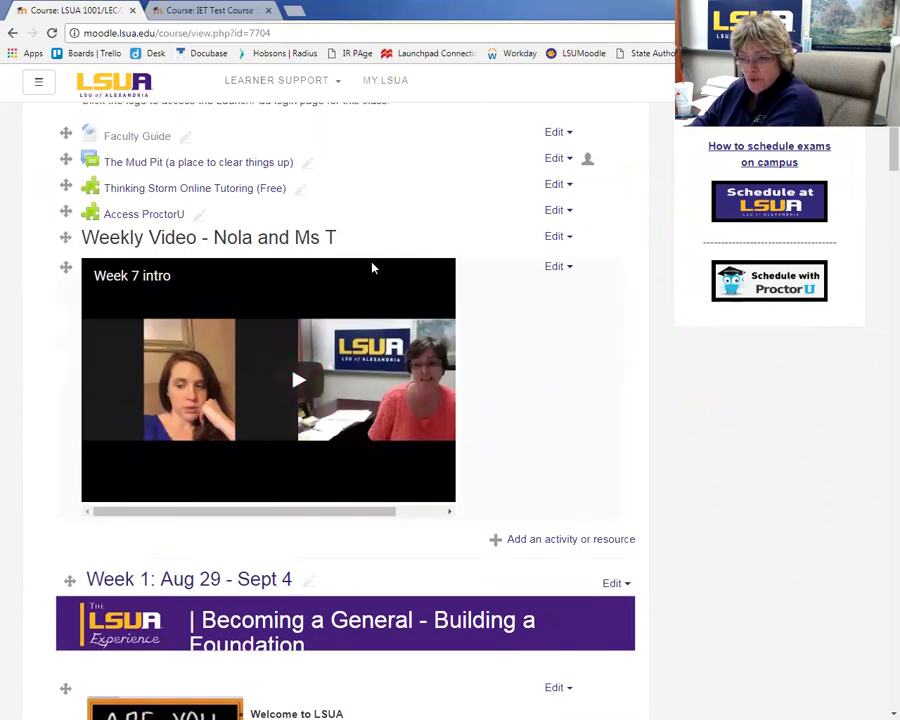
scroll(263, 505, down, 1)
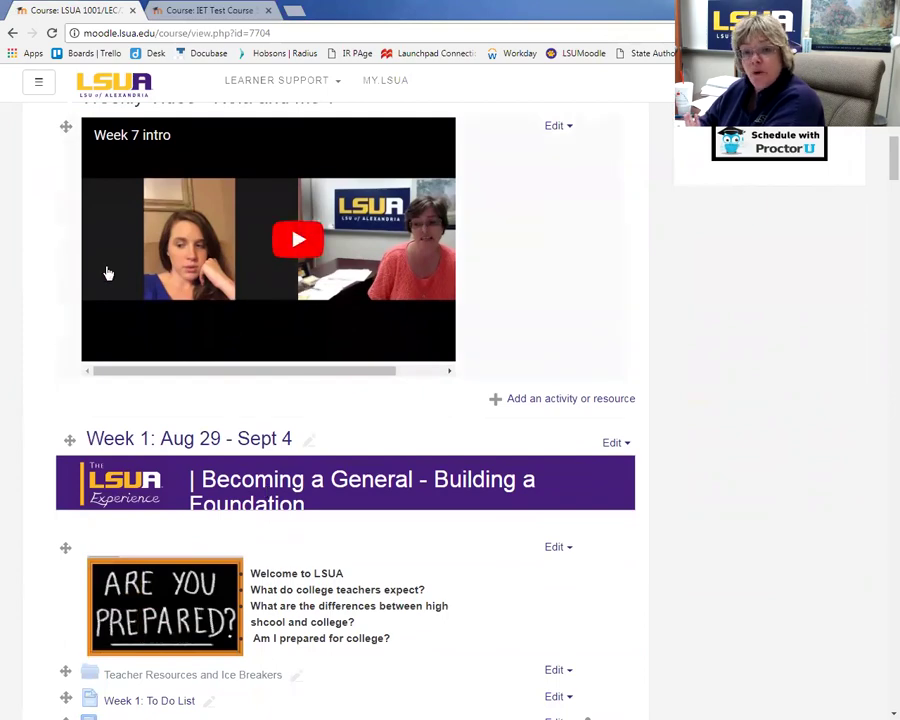
scroll(410, 312, down, 2)
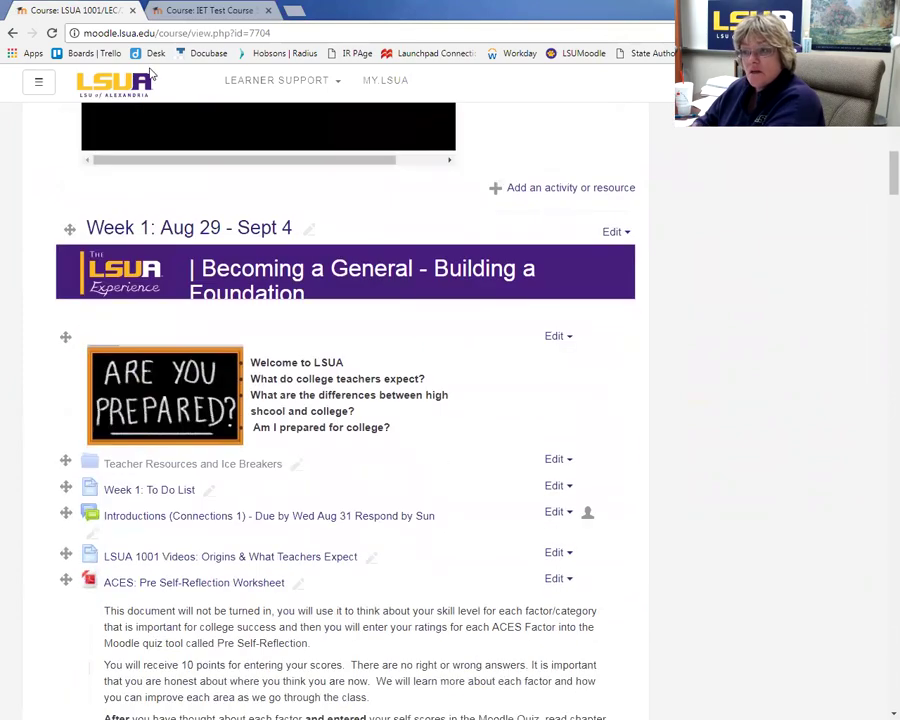
scroll(392, 459, down, 1)
scroll(390, 460, down, 3)
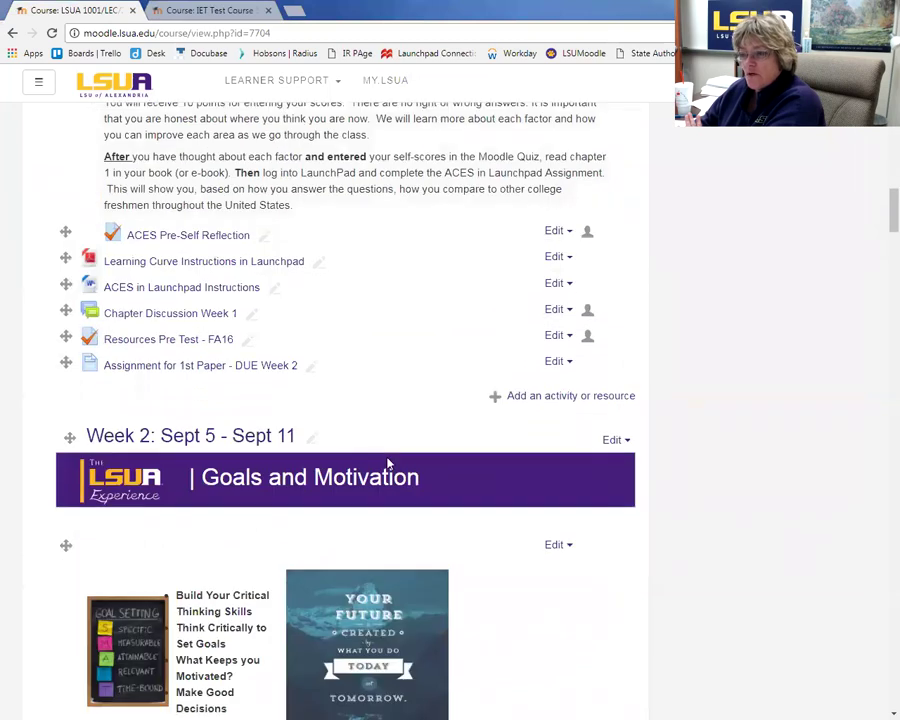
scroll(389, 463, down, 4)
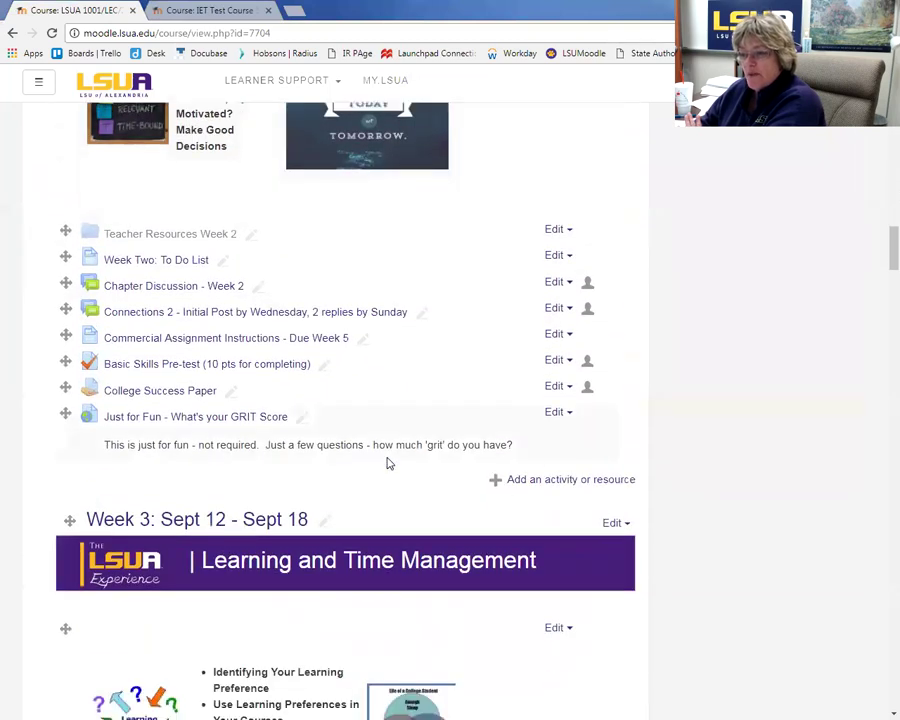
click(165, 395)
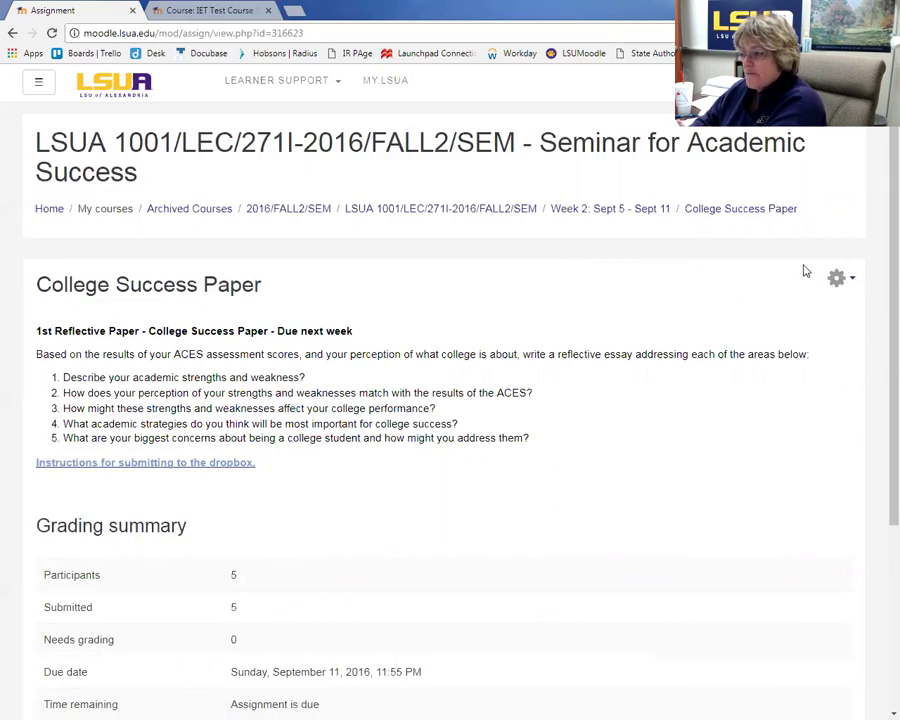
click(838, 282)
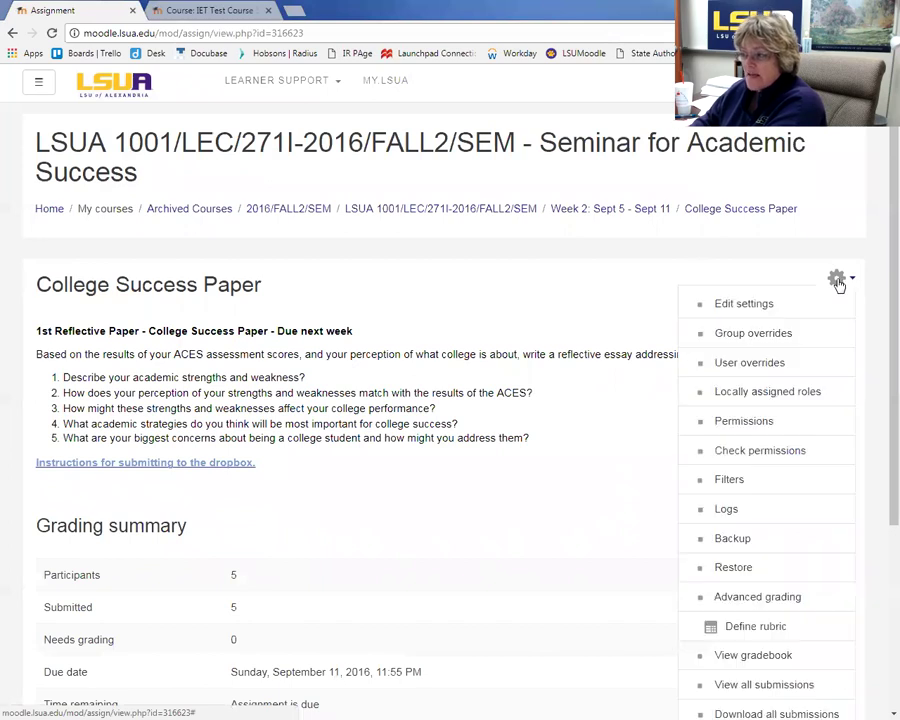
click(757, 311)
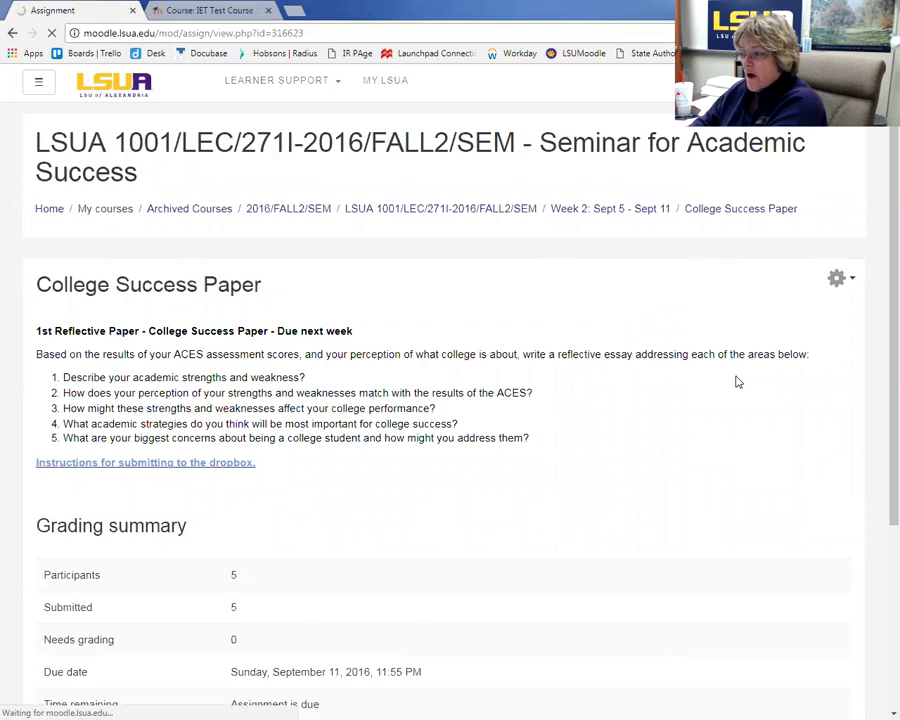
scroll(735, 378, down, 5)
scroll(733, 370, up, 3)
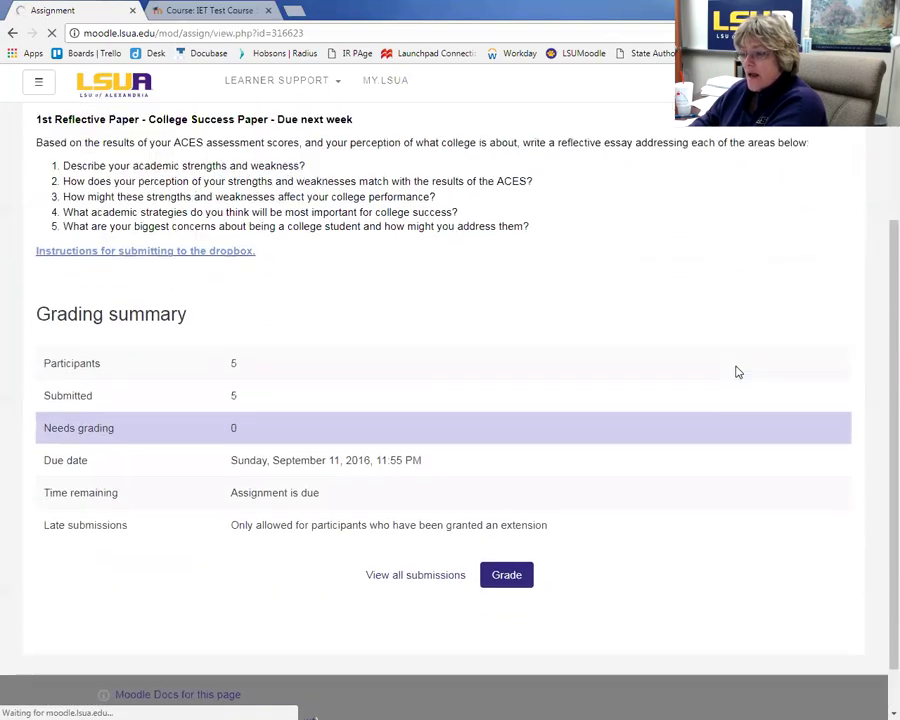
scroll(737, 412, down, 4)
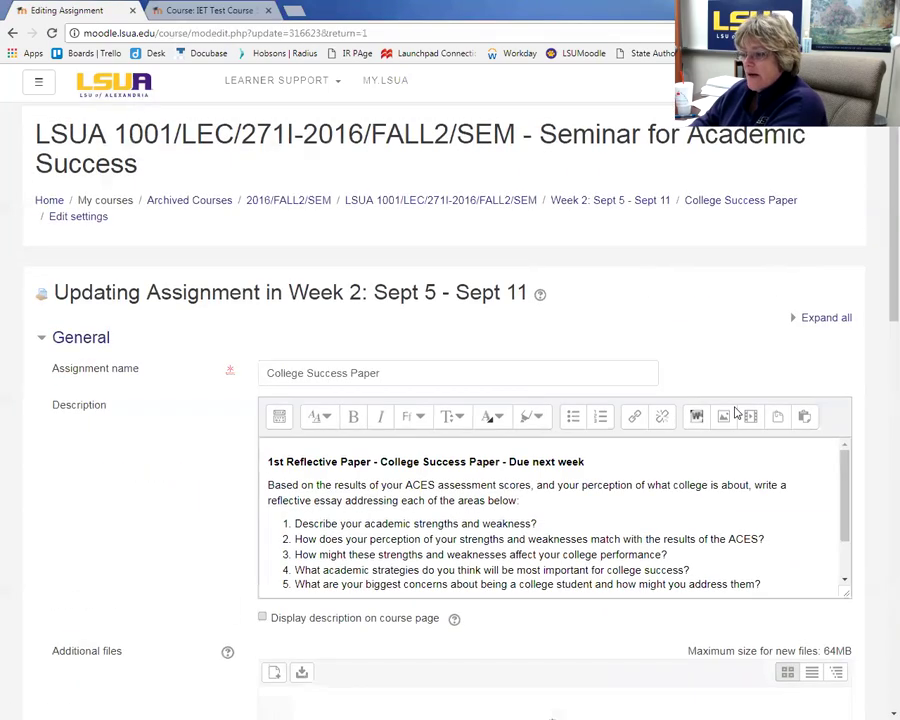
scroll(834, 334, up, 4)
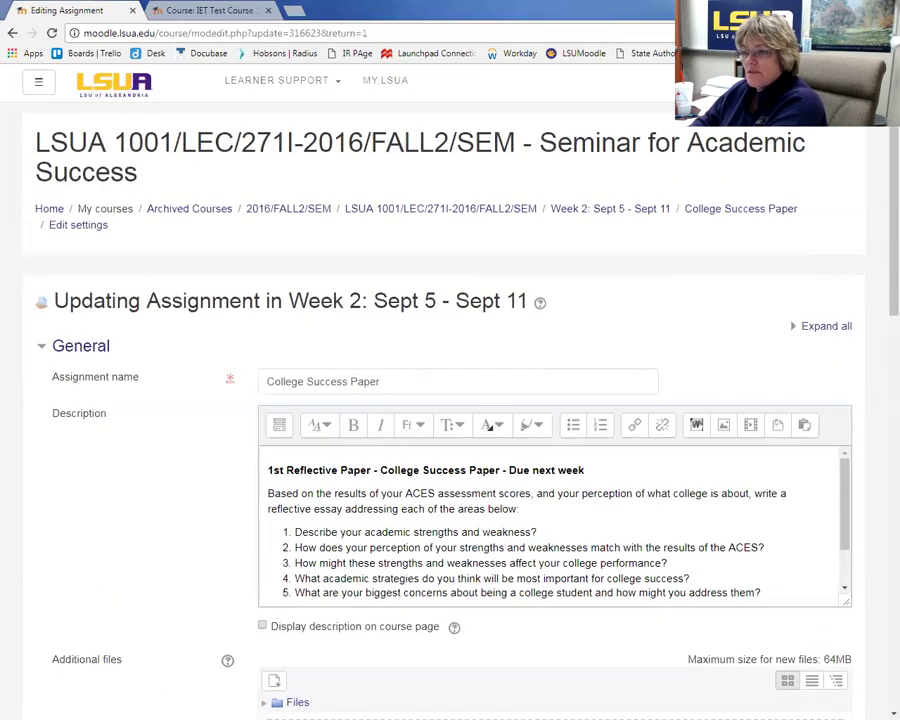
click(11, 31)
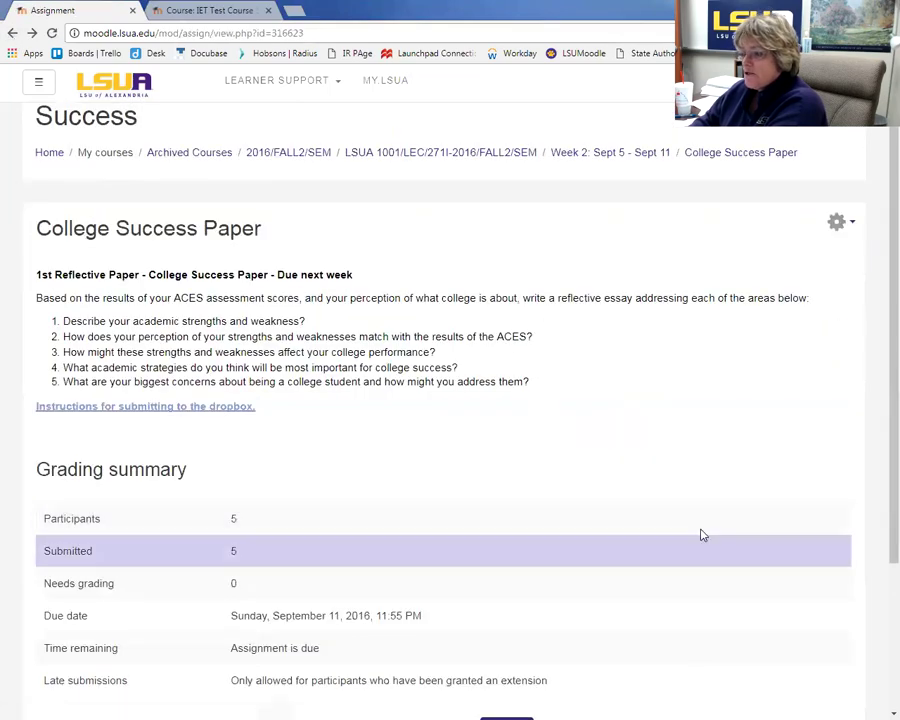
Step: Go to the advanced grading of the College Success Paper and open its current rubric form for editing
scroll(696, 532, down, 1)
scroll(735, 528, down, 1)
scroll(800, 374, up, 3)
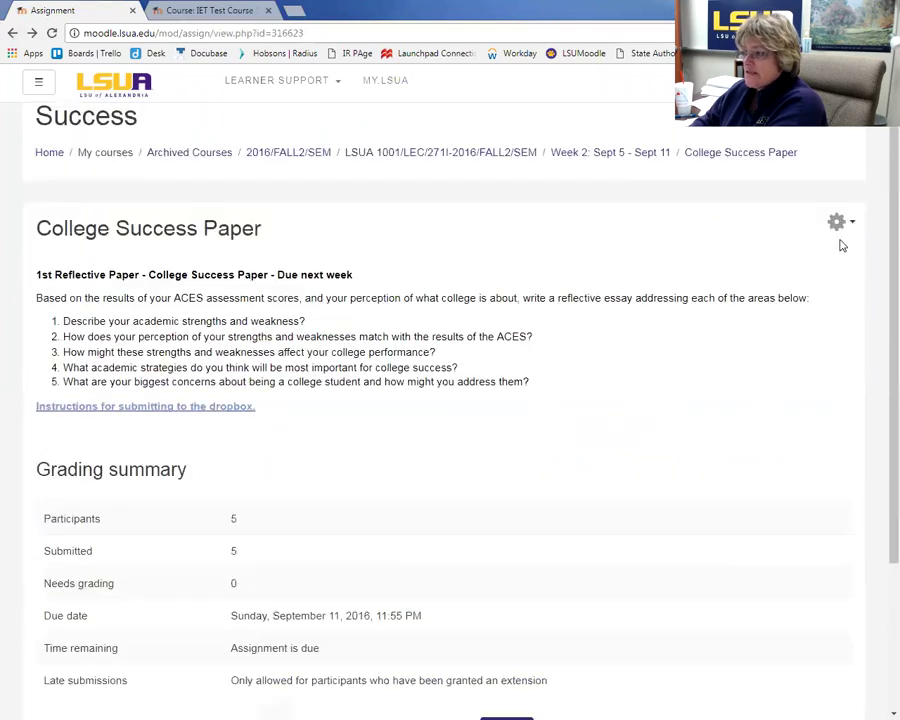
click(838, 224)
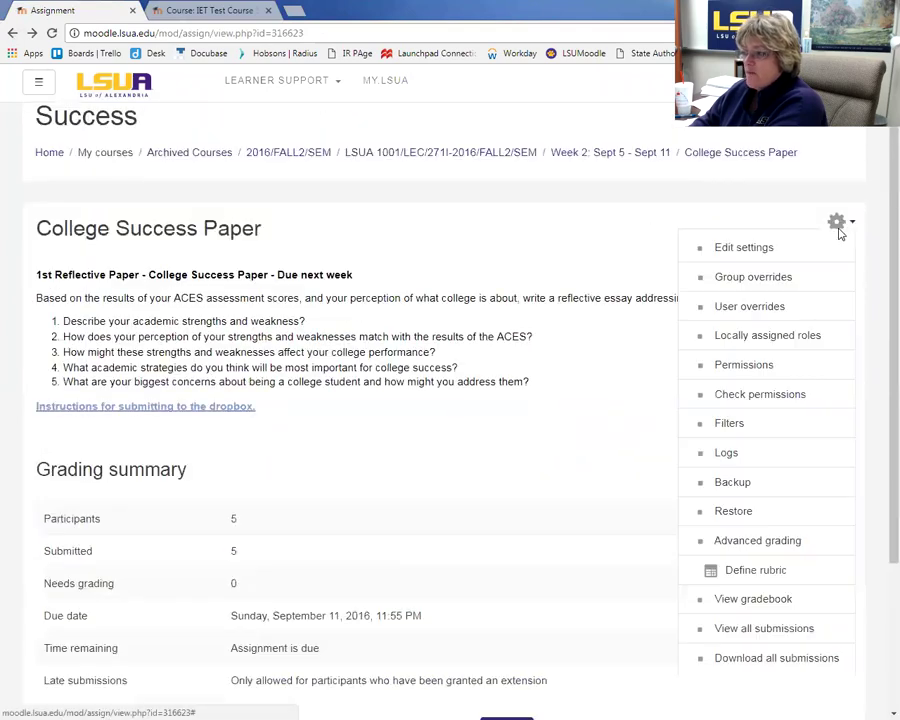
click(746, 543)
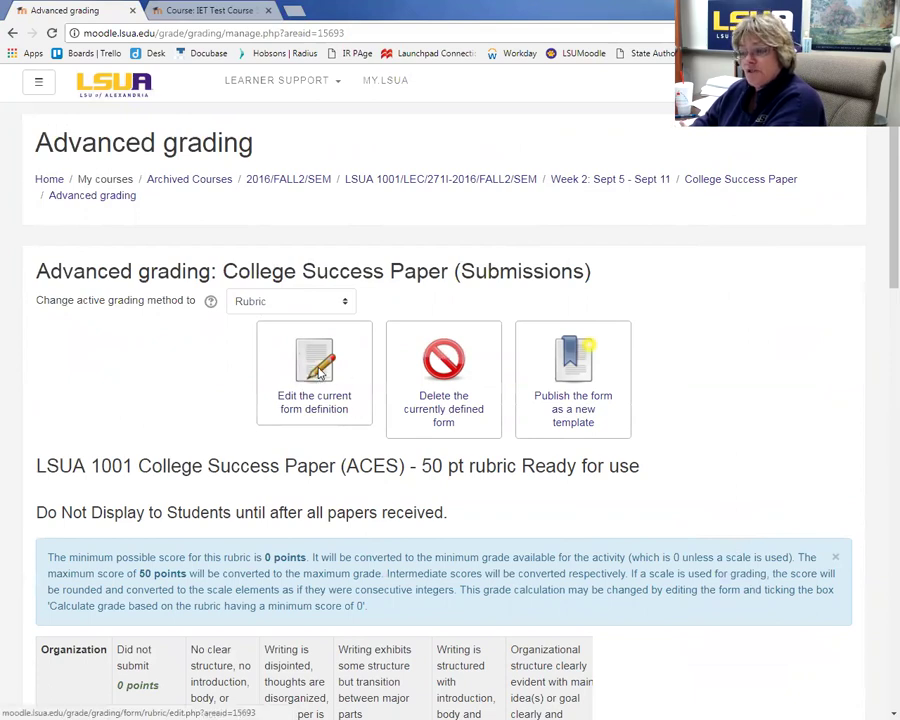
click(320, 372)
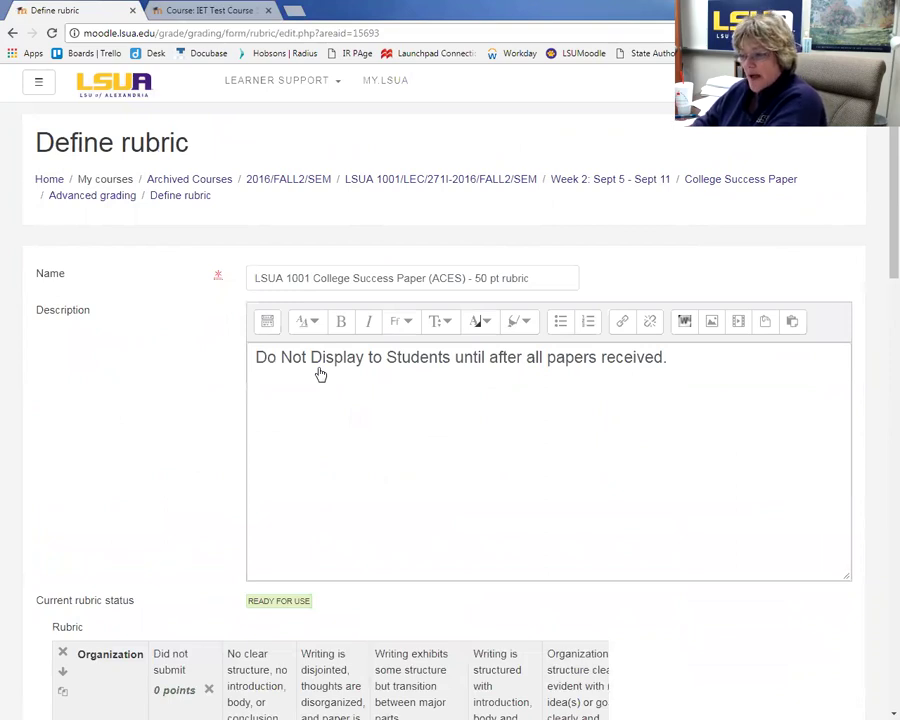
Step: Review the rubric definition, opening the Organization criterion's name and its point levels for editing in turn
scroll(348, 388, down, 4)
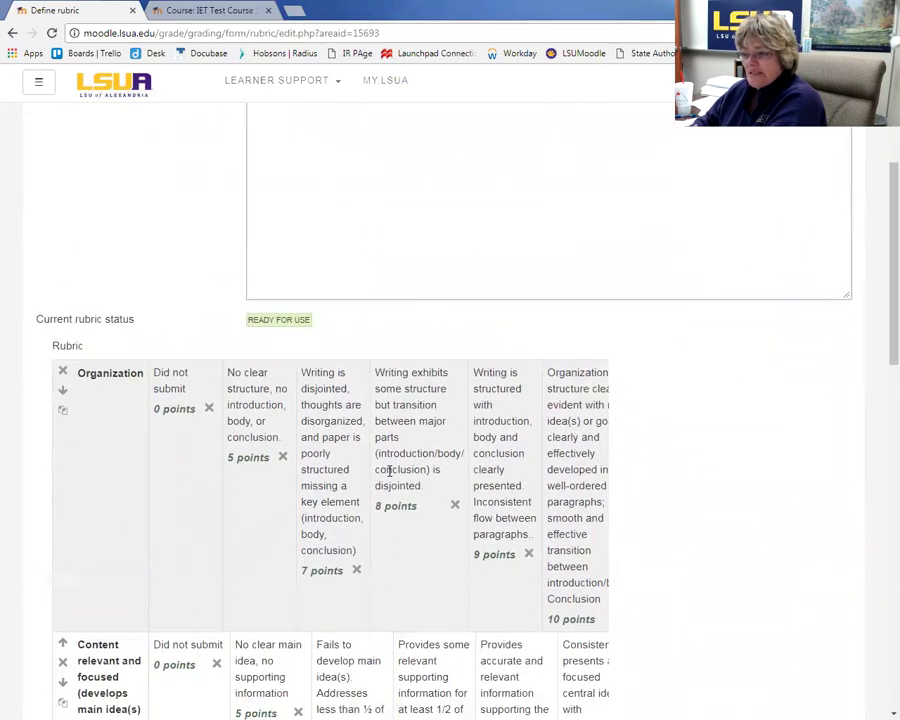
scroll(390, 472, down, 1)
scroll(674, 484, up, 1)
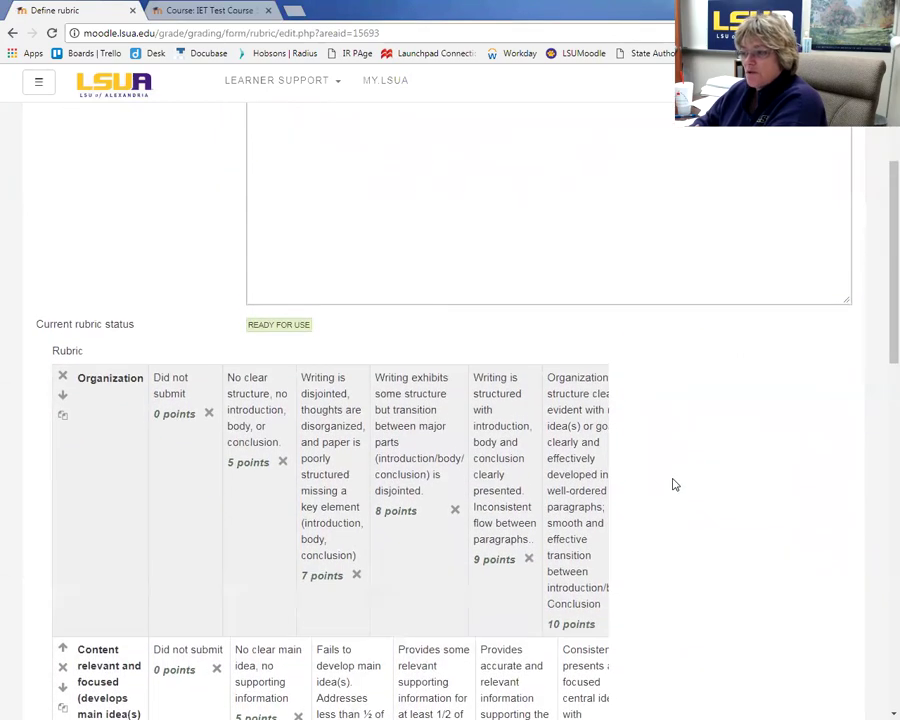
scroll(674, 484, up, 4)
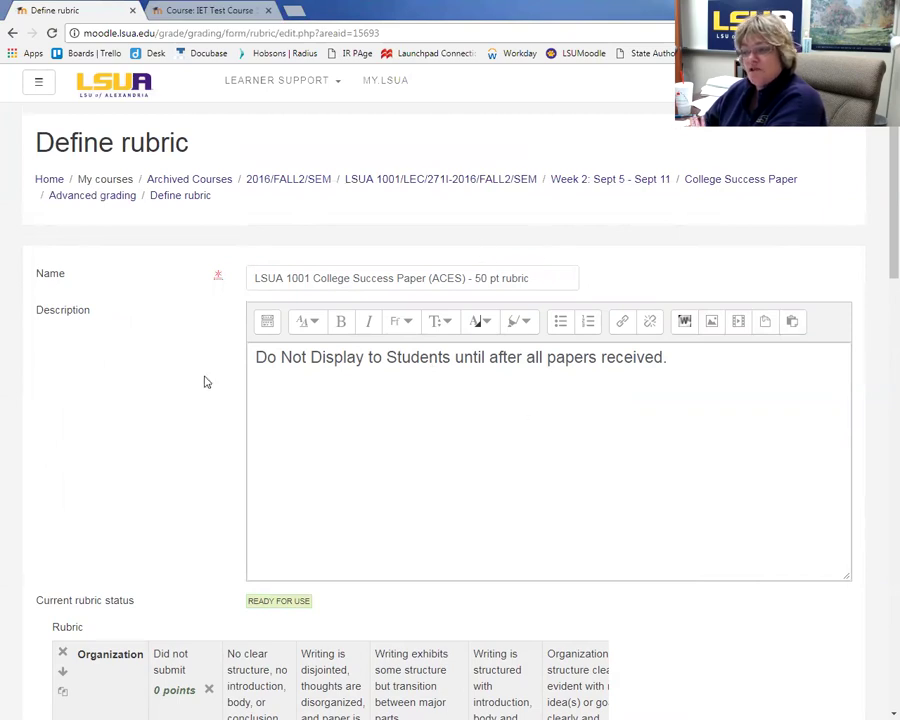
scroll(601, 374, down, 5)
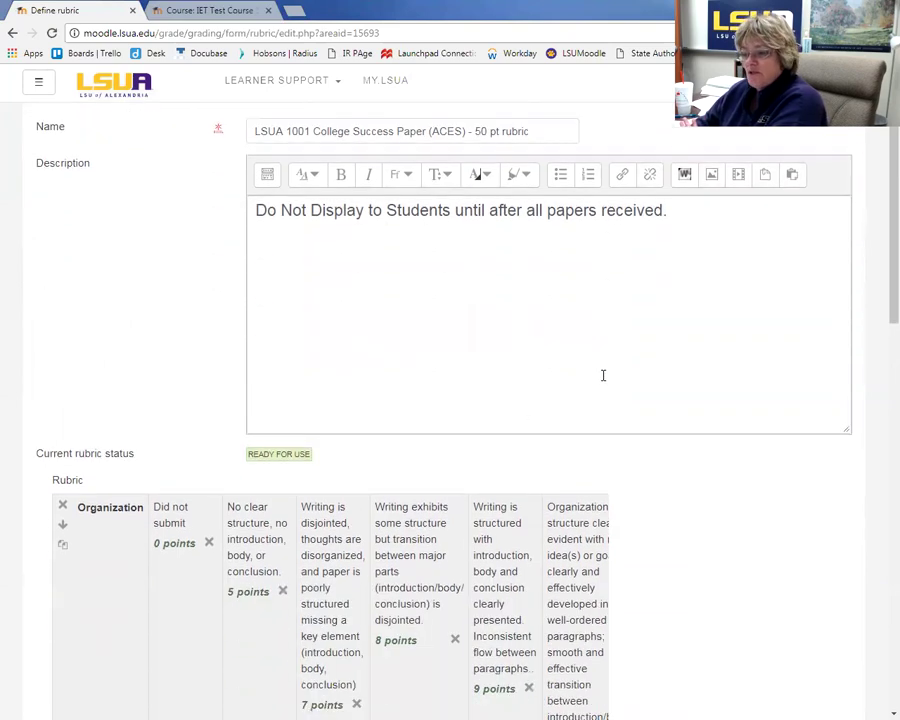
scroll(603, 378, down, 1)
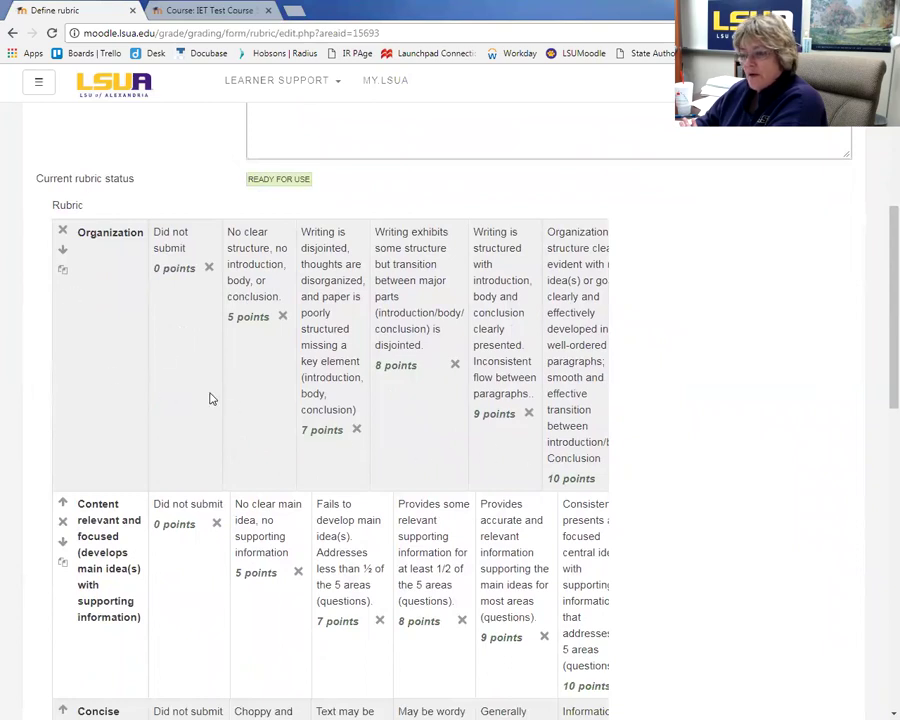
click(171, 267)
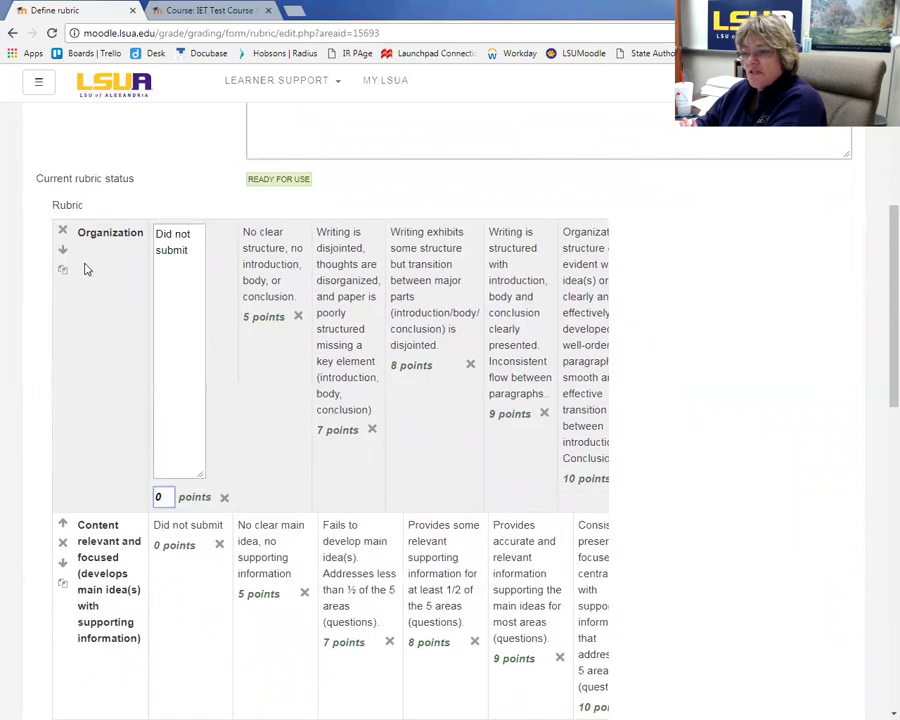
click(111, 232)
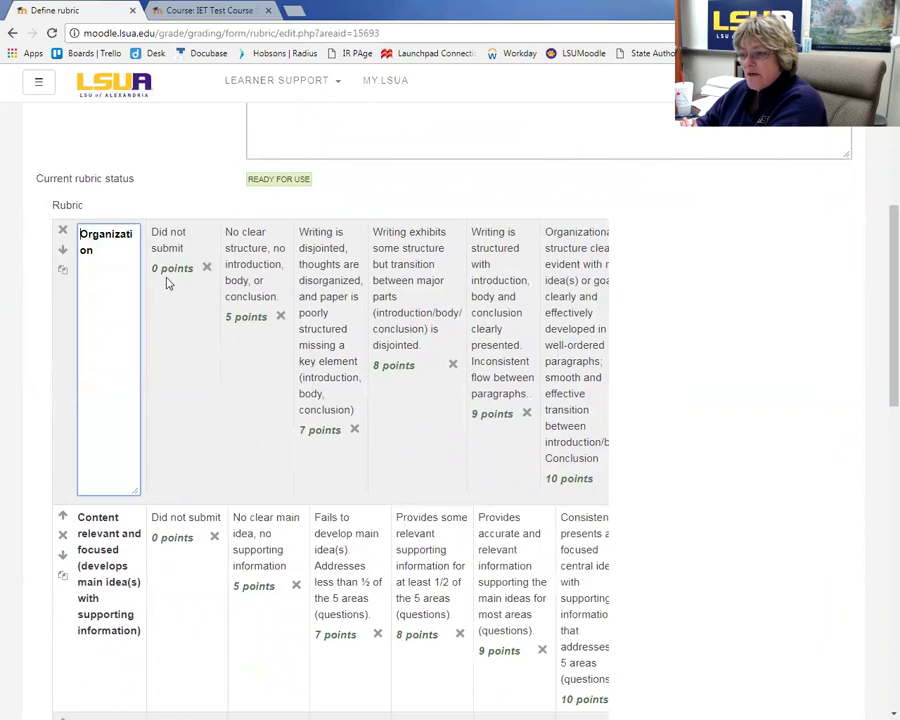
click(179, 268)
click(258, 313)
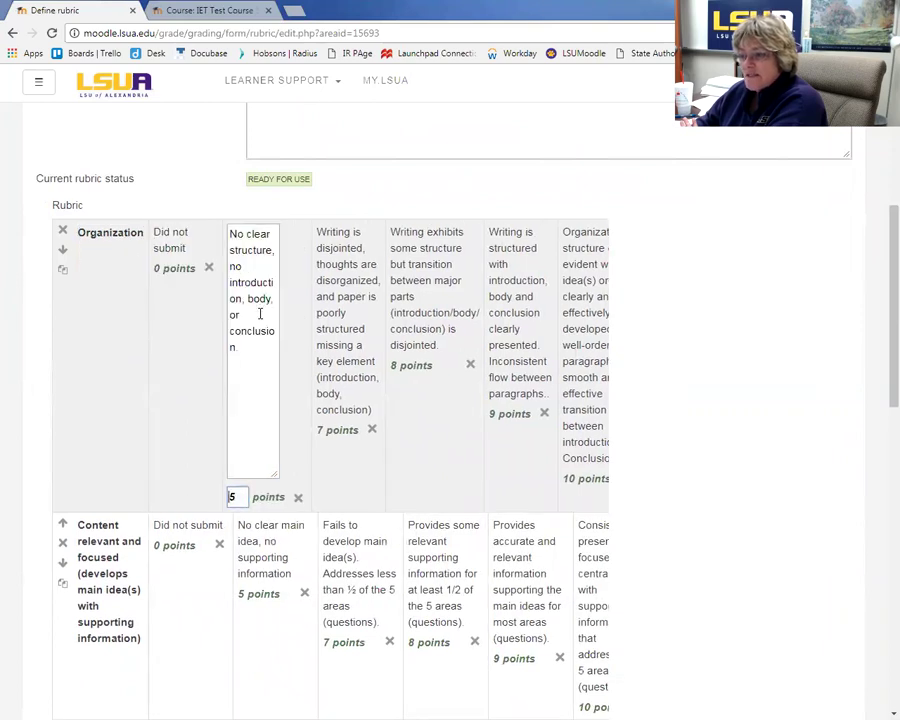
click(333, 427)
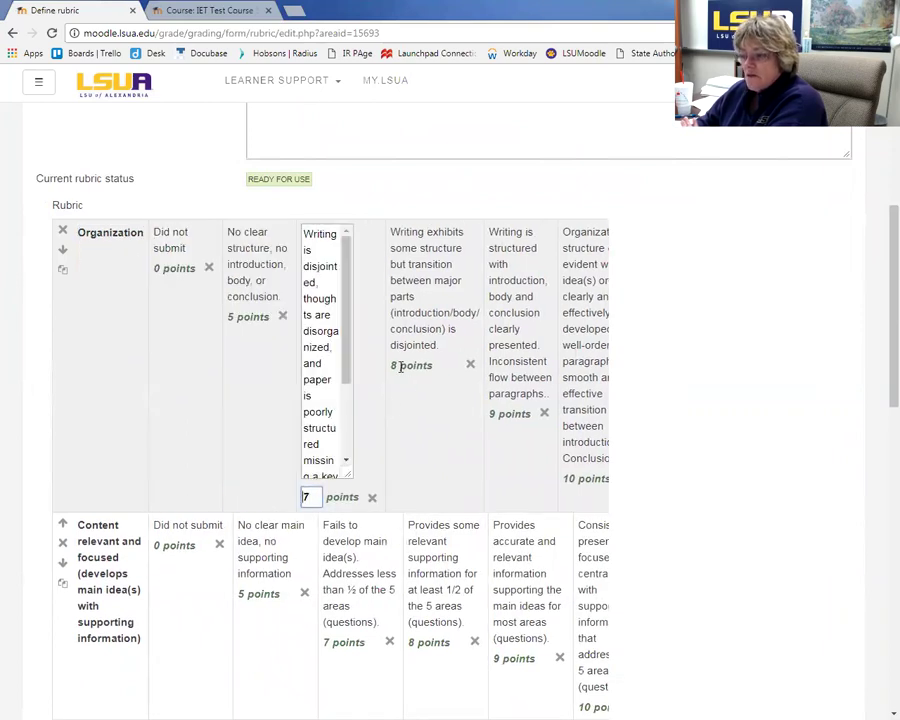
click(428, 281)
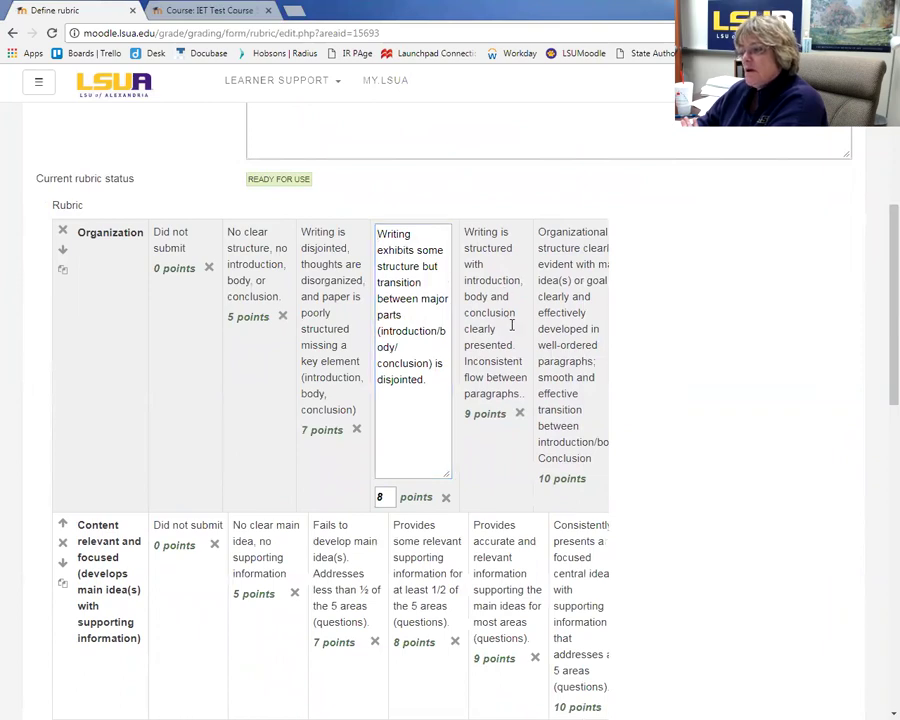
click(510, 266)
click(569, 390)
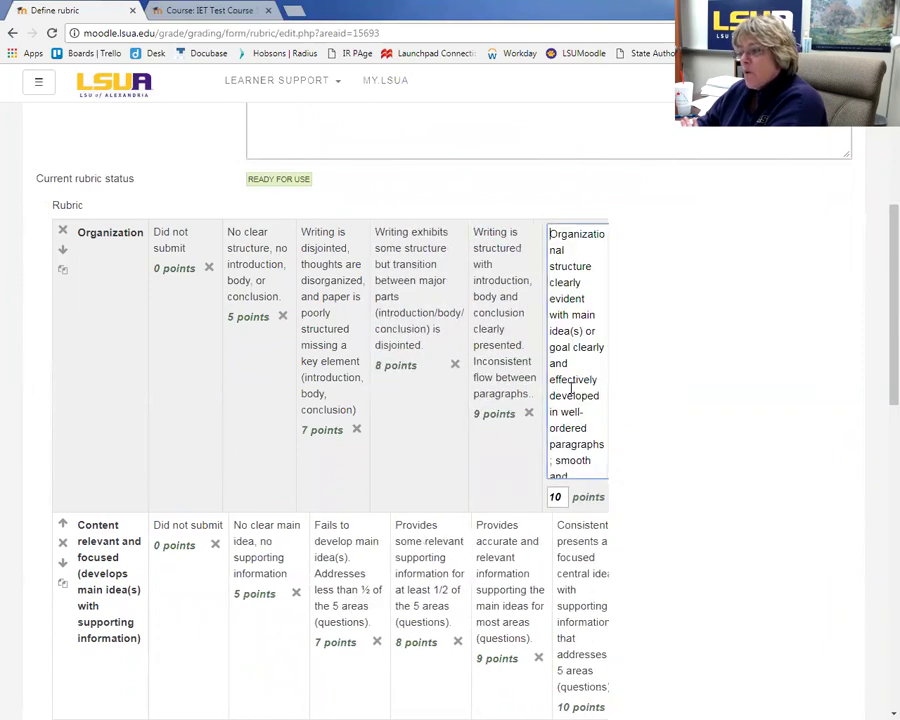
click(135, 338)
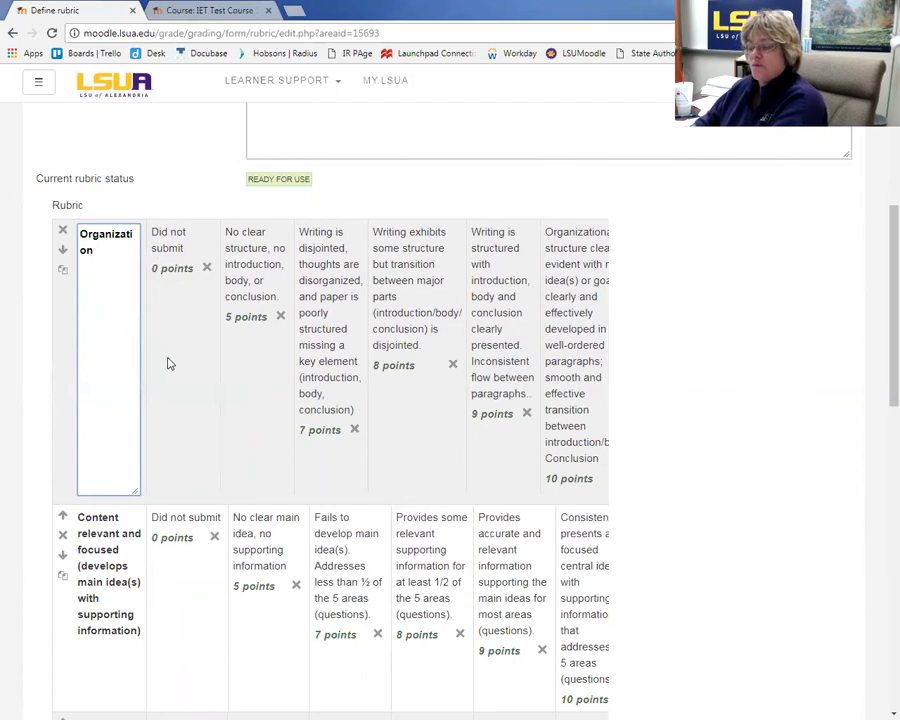
Step: Add a new criterion below Grammar and Spelling and remove its 9-point and 8-point levels
scroll(178, 358, down, 3)
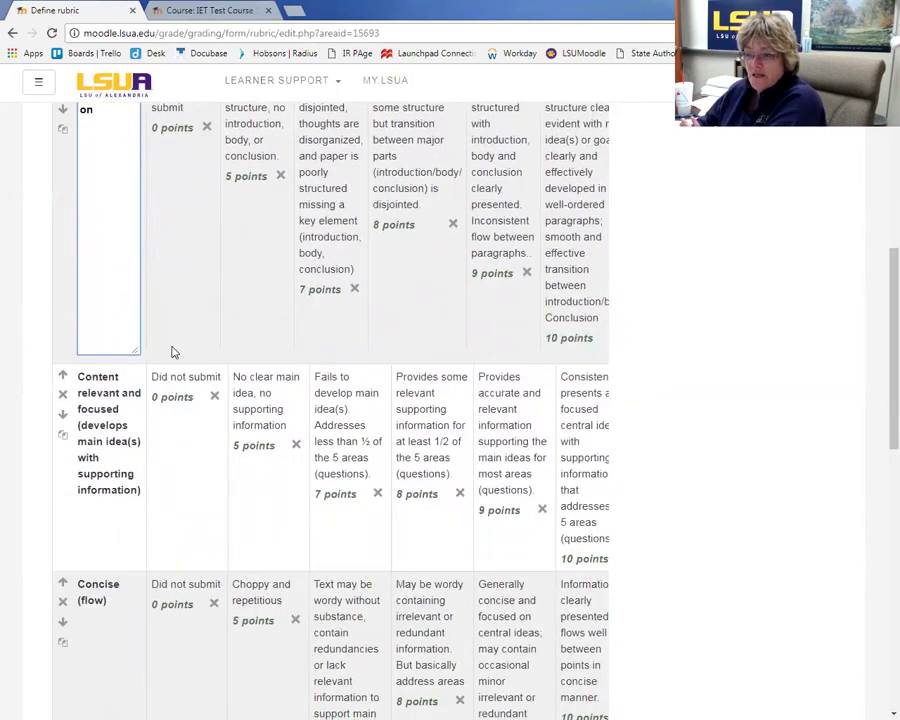
scroll(167, 703, up, 2)
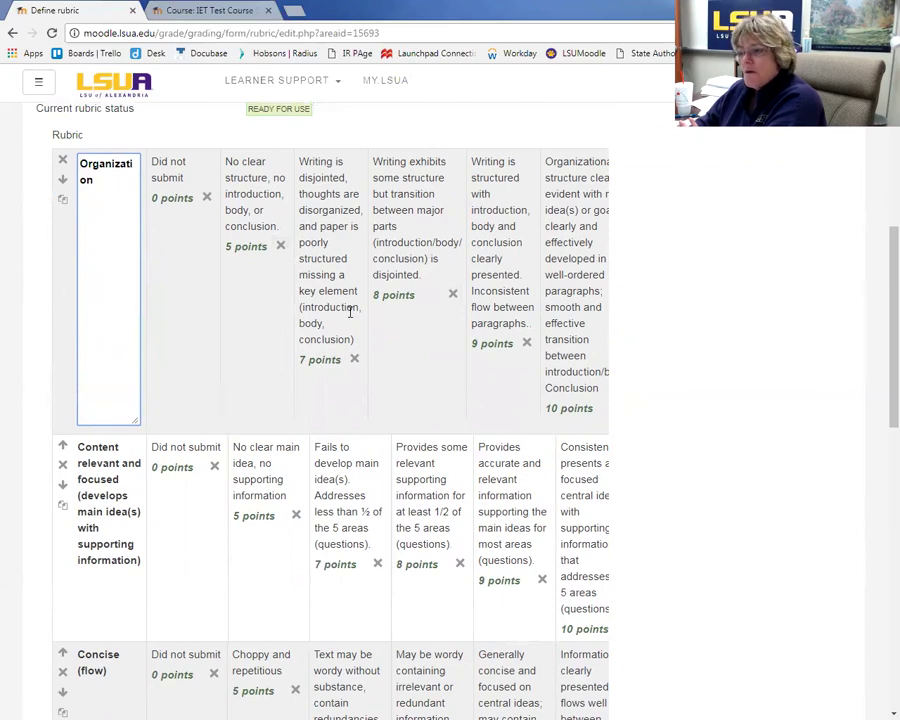
click(438, 376)
scroll(440, 375, down, 3)
scroll(440, 375, down, 5)
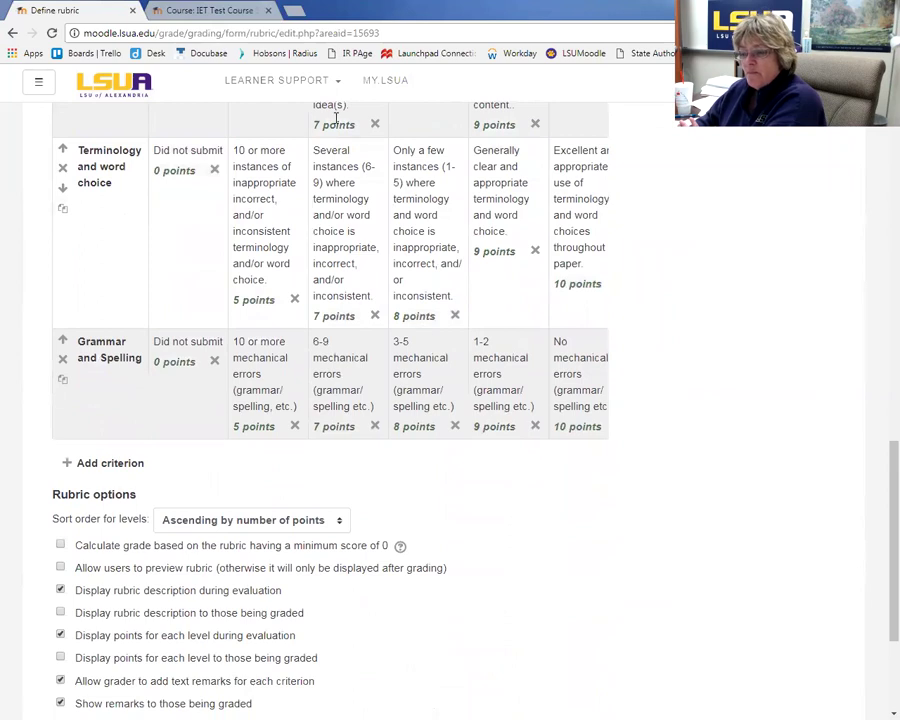
click(70, 465)
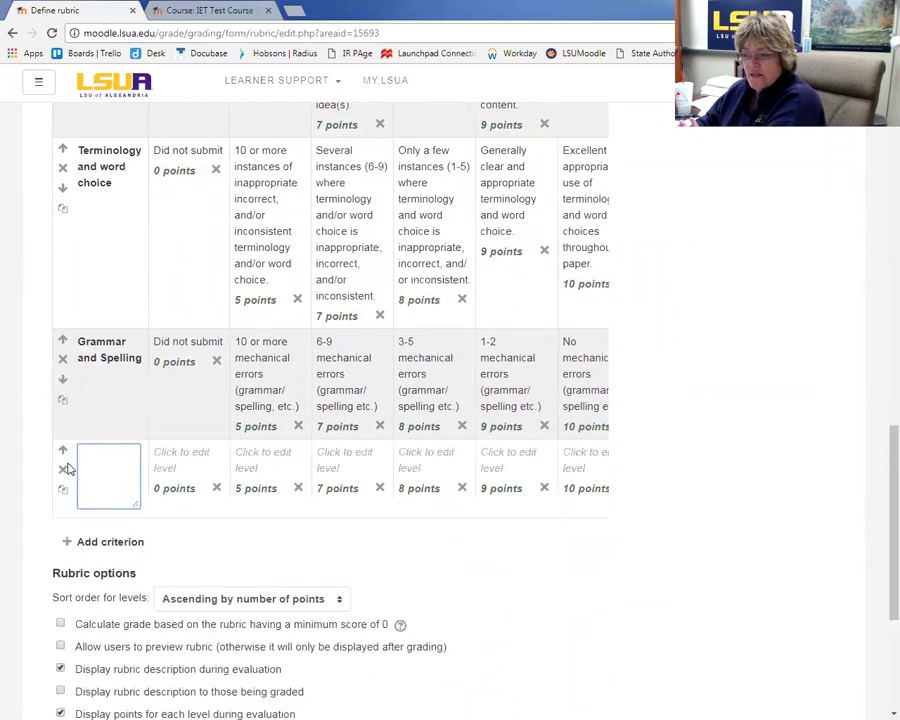
click(544, 488)
click(454, 494)
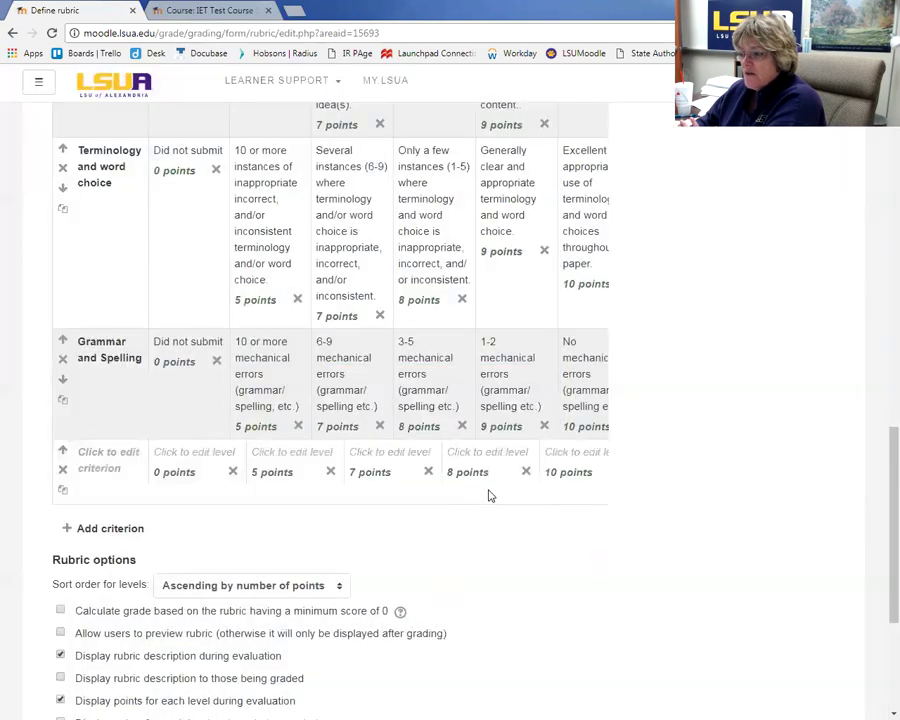
click(528, 473)
click(436, 494)
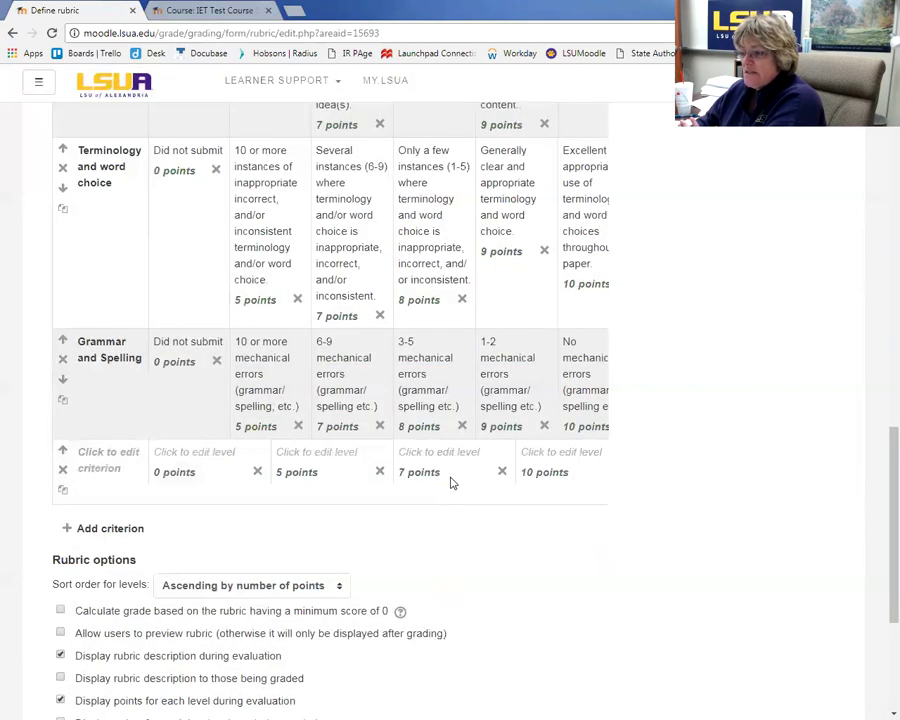
Step: Remove the 7-point and 5-point levels from the new criterion, keeping only the 0-point and 10-point levels
click(504, 472)
click(440, 496)
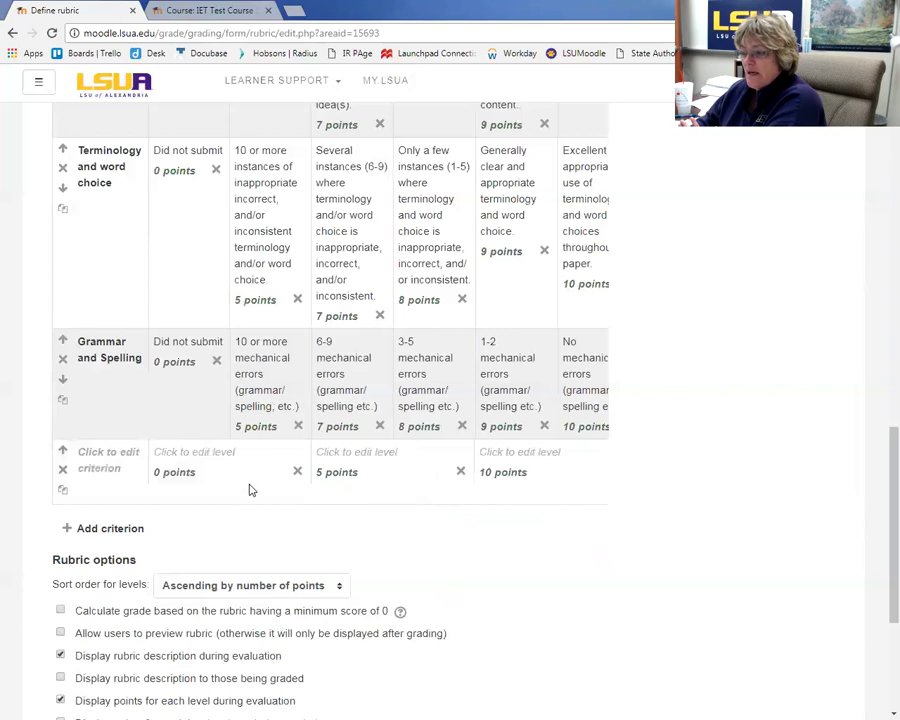
click(459, 480)
click(420, 498)
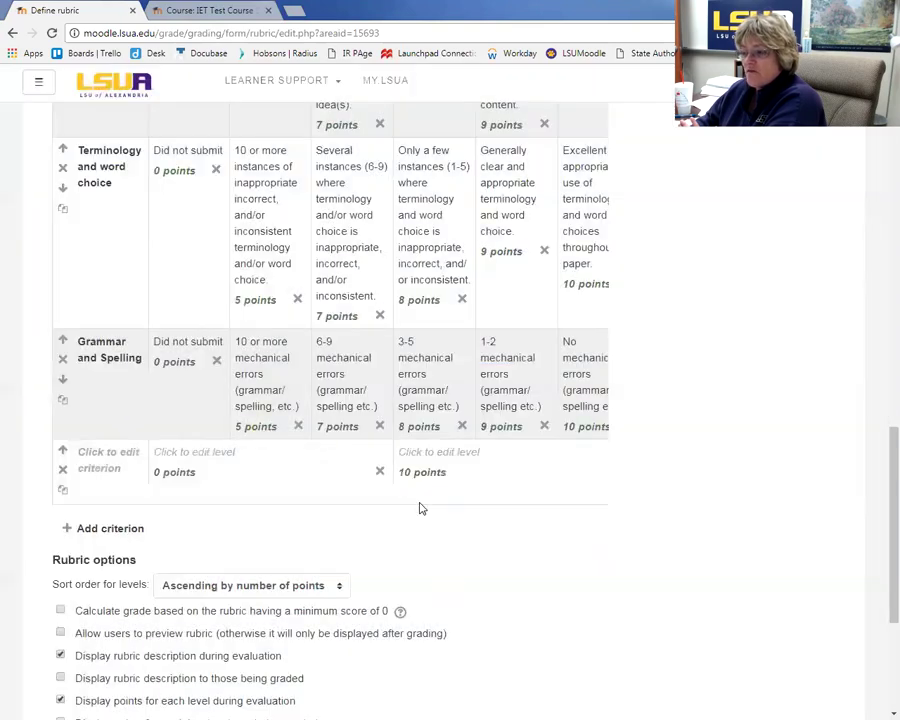
Step: Name the new criterion "Met deadline" and describe its 10-point level as "on time" and its 0-point level as "late or never"
click(111, 470)
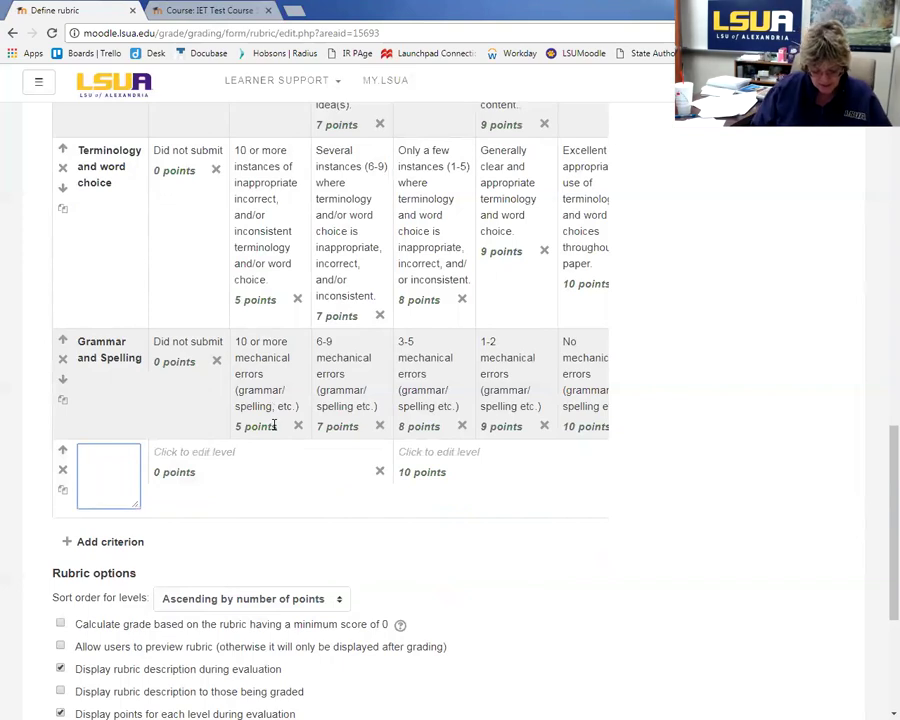
text(M)
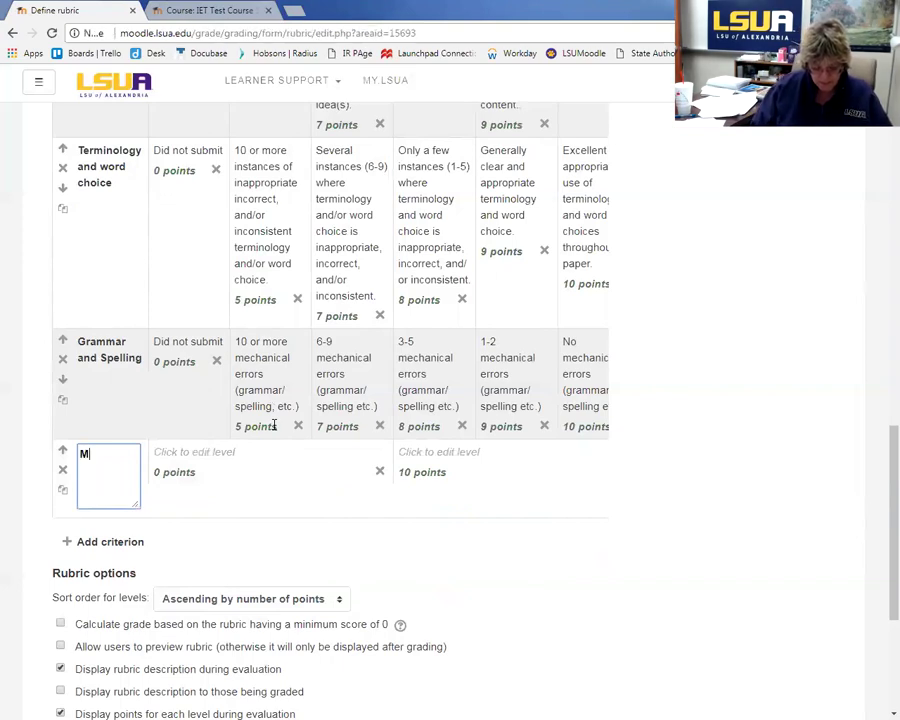
text(et deadline)
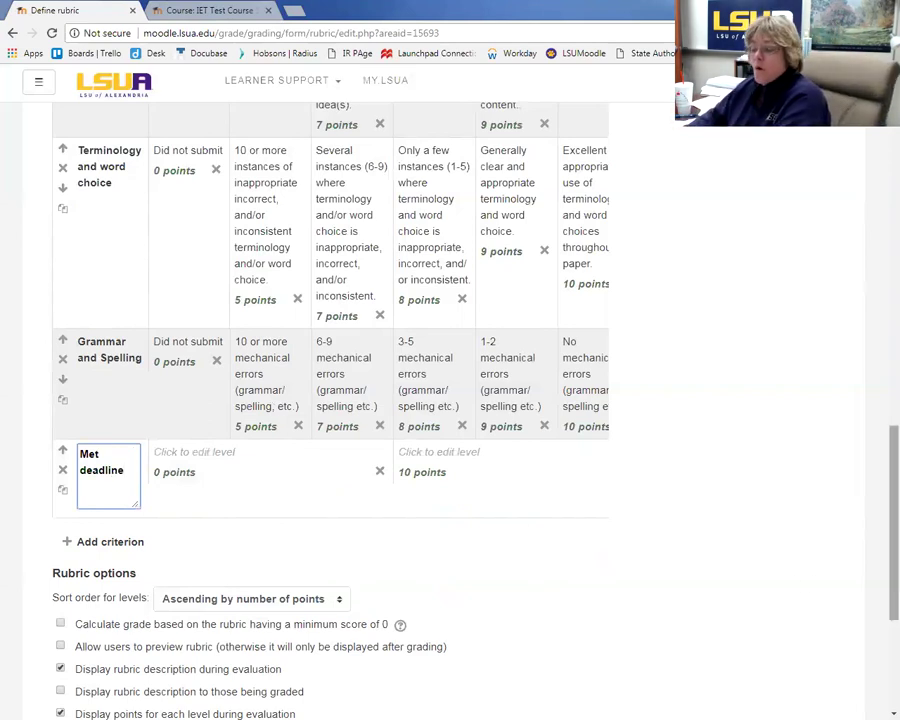
click(500, 480)
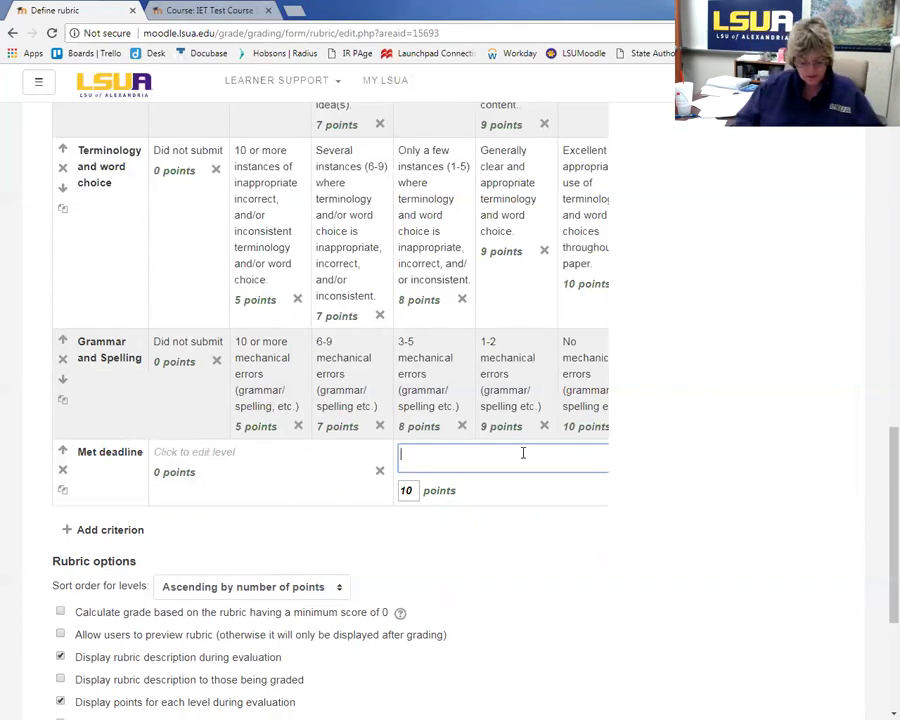
text(on time)
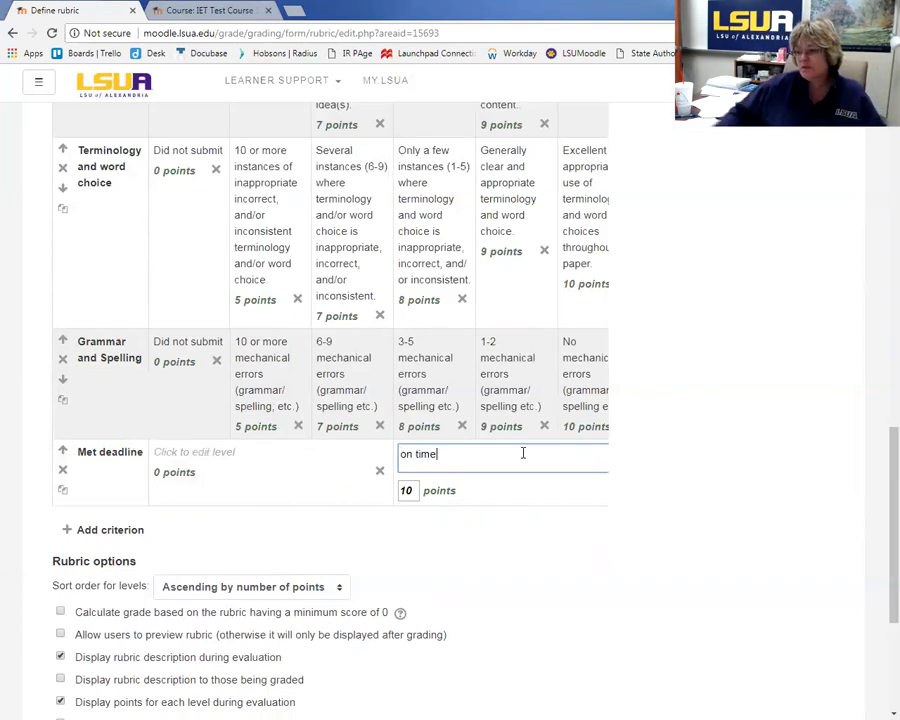
click(250, 450)
text(late or never)
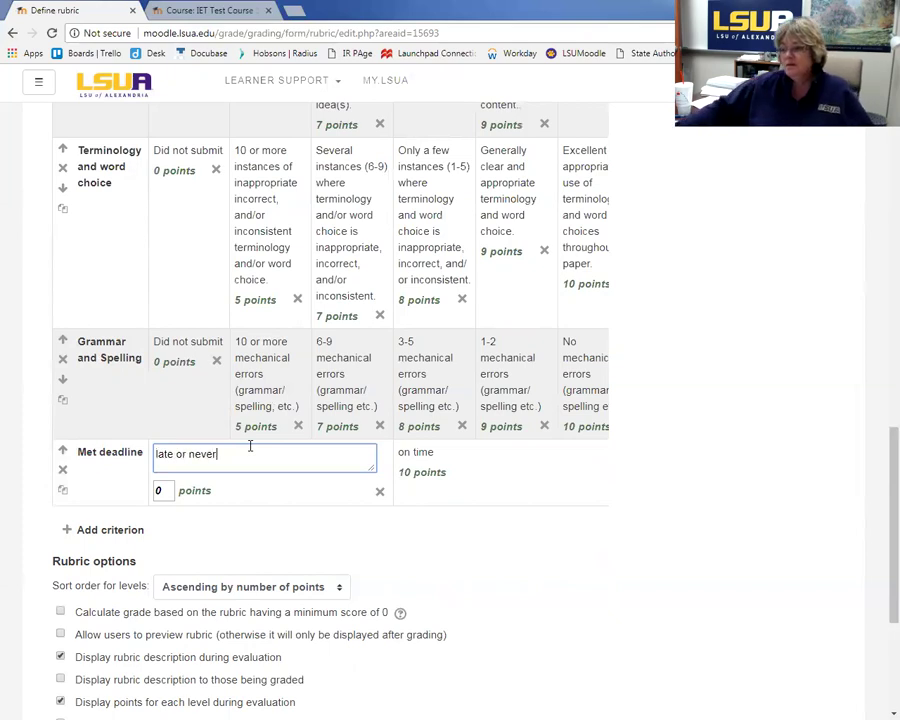
click(823, 385)
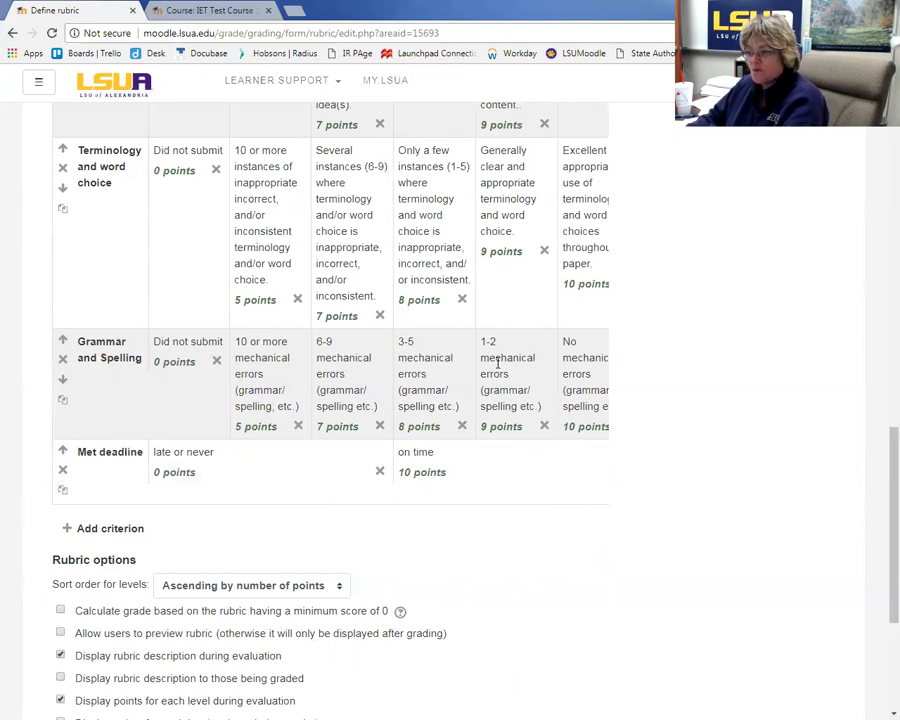
Step: Delete the Met deadline criterion from the rubric and confirm the deletion
scroll(545, 391, up, 2)
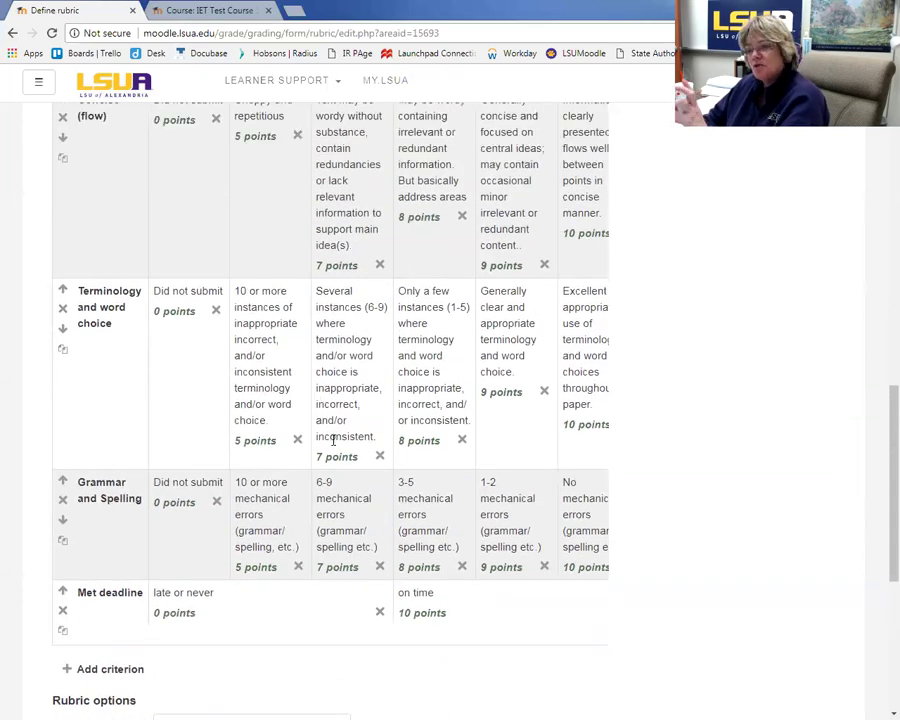
scroll(337, 444, down, 2)
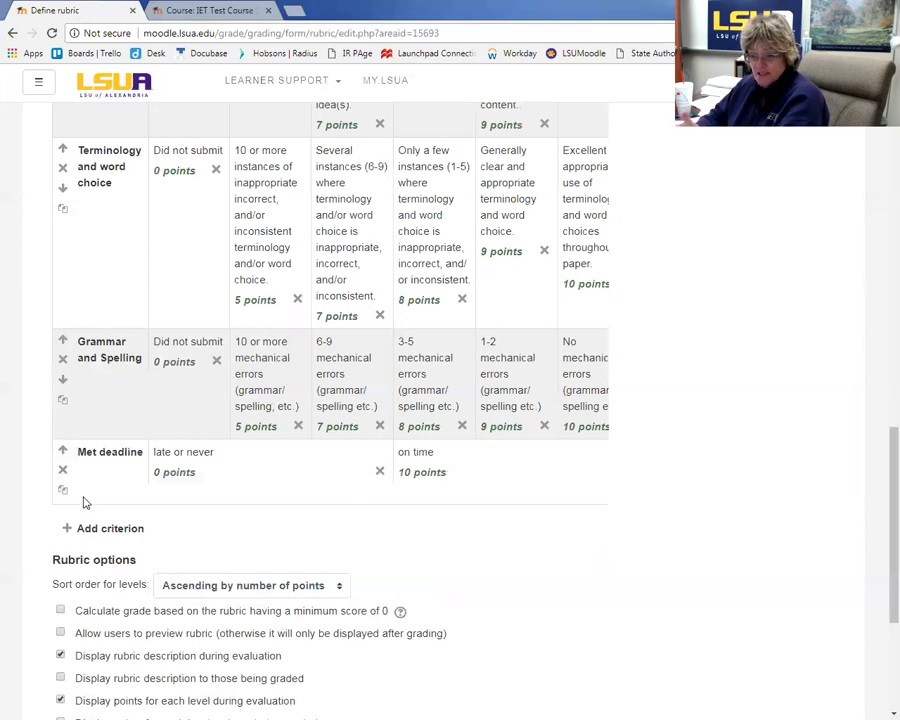
click(66, 472)
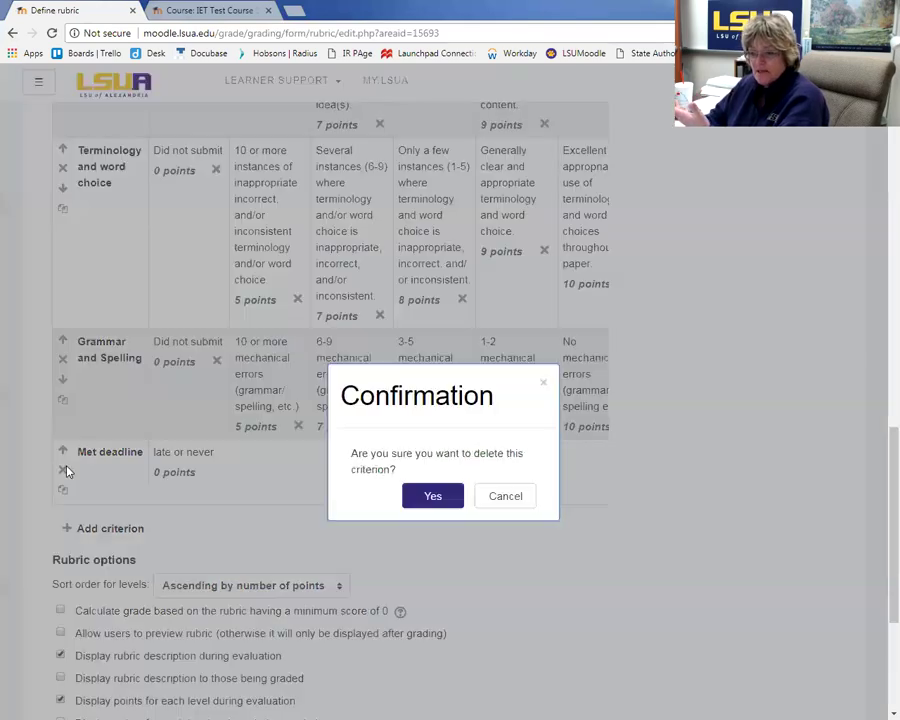
click(440, 500)
Step: Leave the rubric form without saving, return to the College Success Paper assignment and view all its submissions
scroll(480, 610, up, 15)
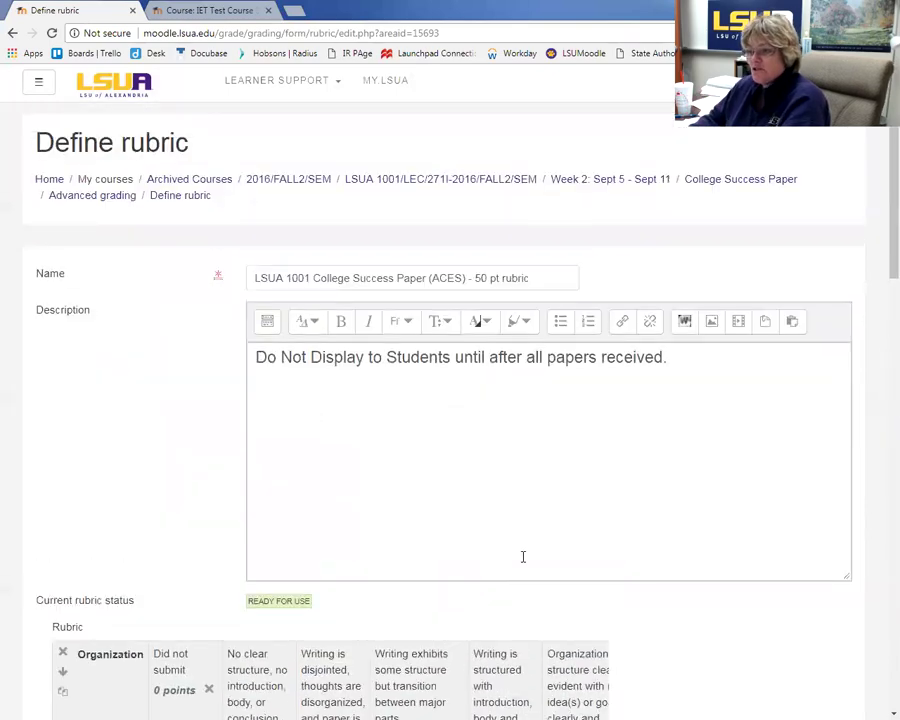
click(756, 185)
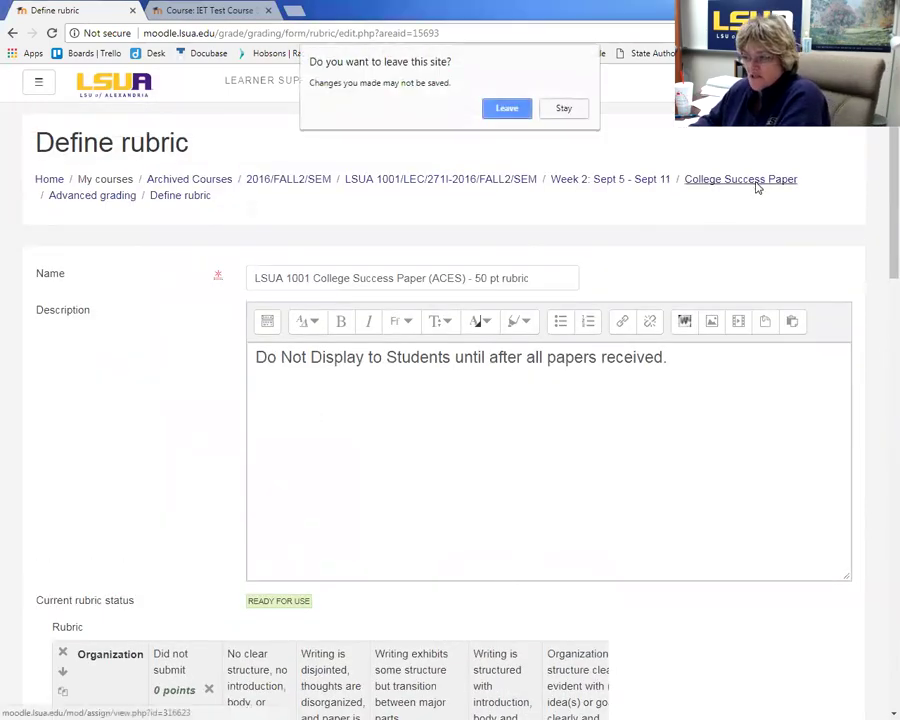
click(512, 110)
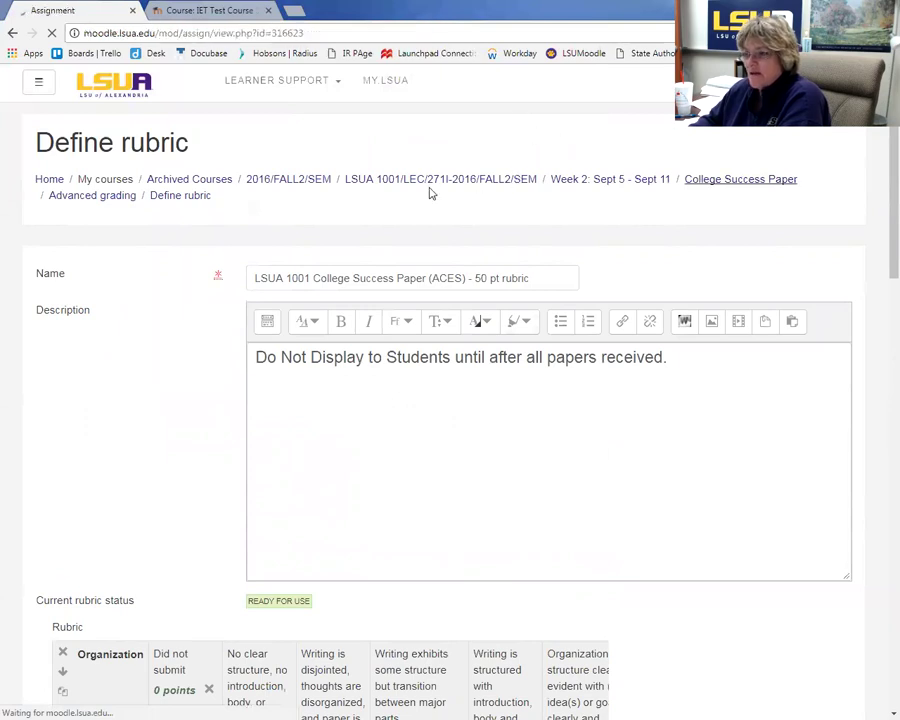
scroll(383, 370, down, 3)
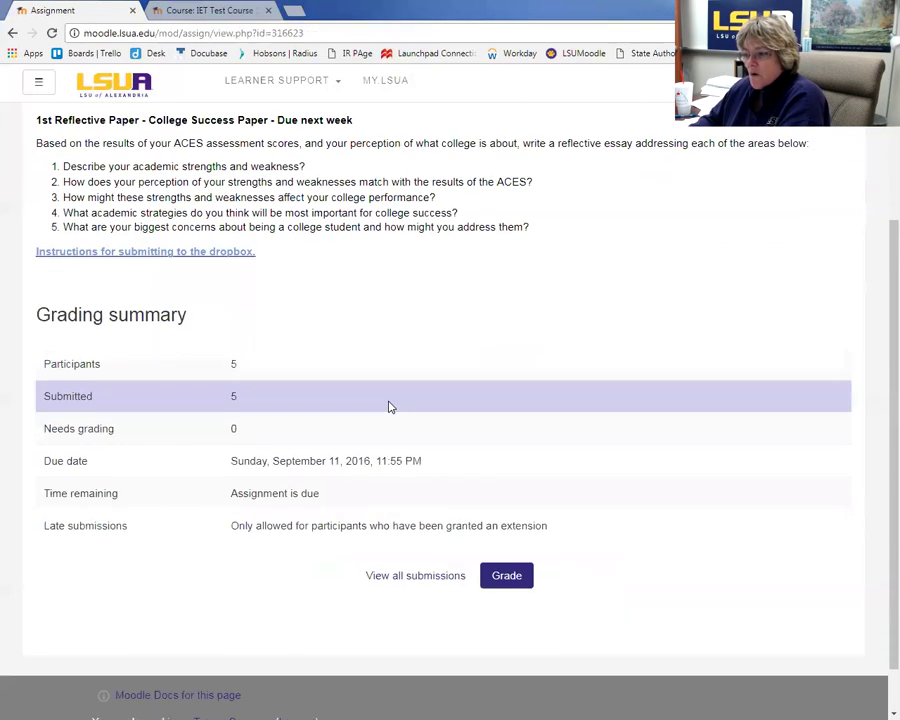
click(428, 521)
Step: Open the grading page of the second student in the College Success Paper submissions list
scroll(385, 523, down, 8)
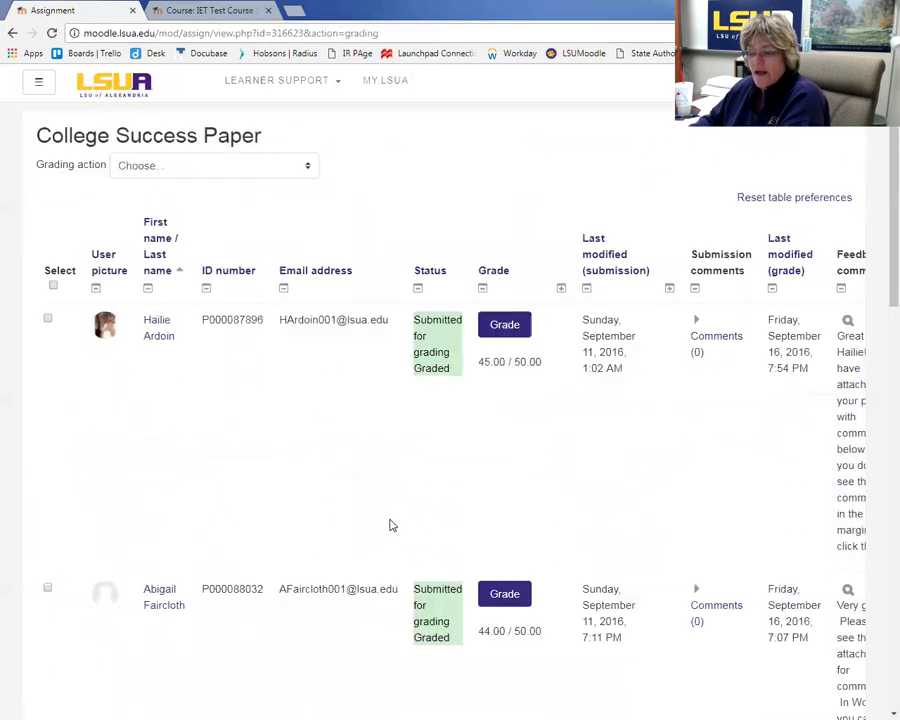
scroll(395, 508, down, 1)
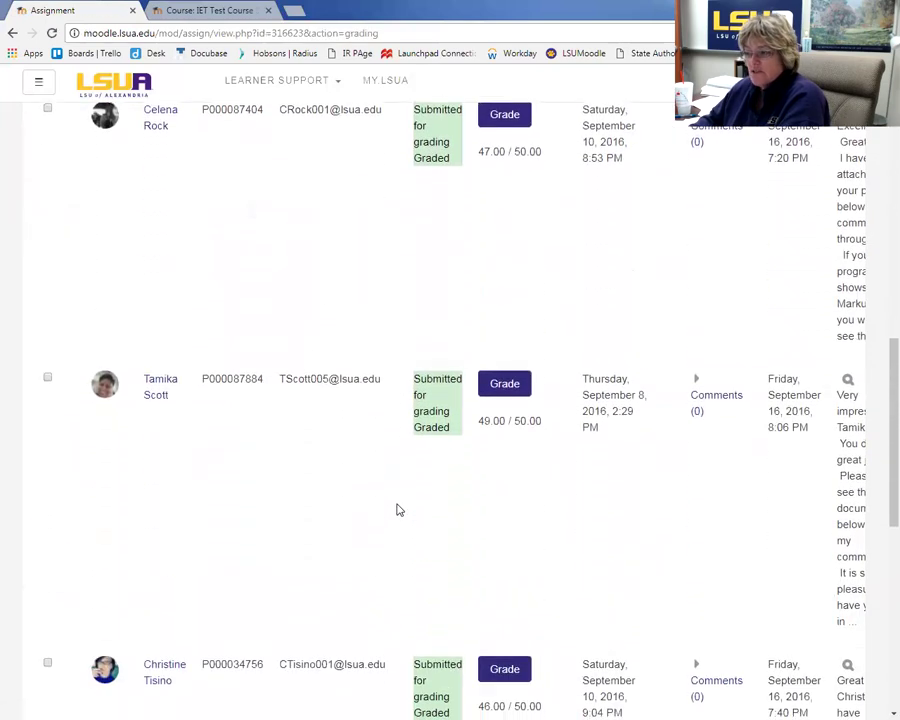
scroll(394, 506, up, 4)
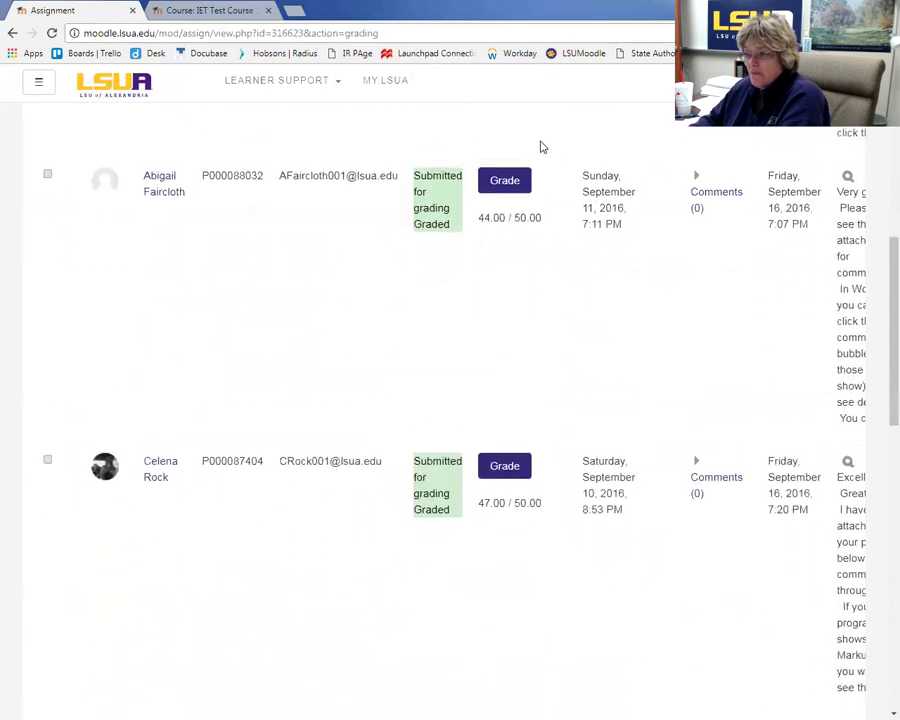
click(506, 181)
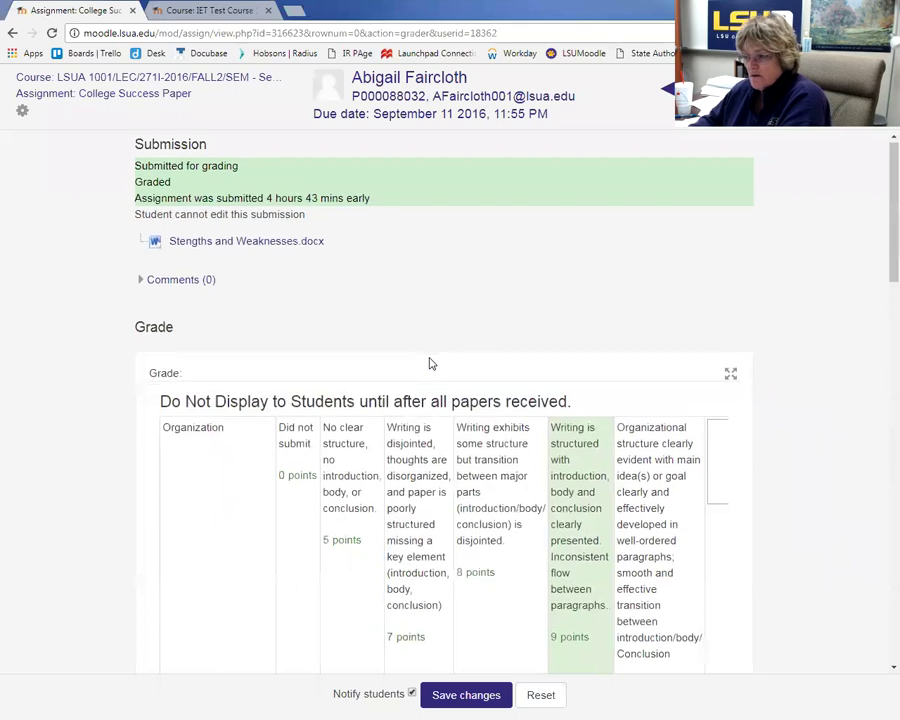
Step: Look over the rubric on the grading page and open the student's submitted file Stengths and Weaknesses.docx
scroll(428, 361, down, 1)
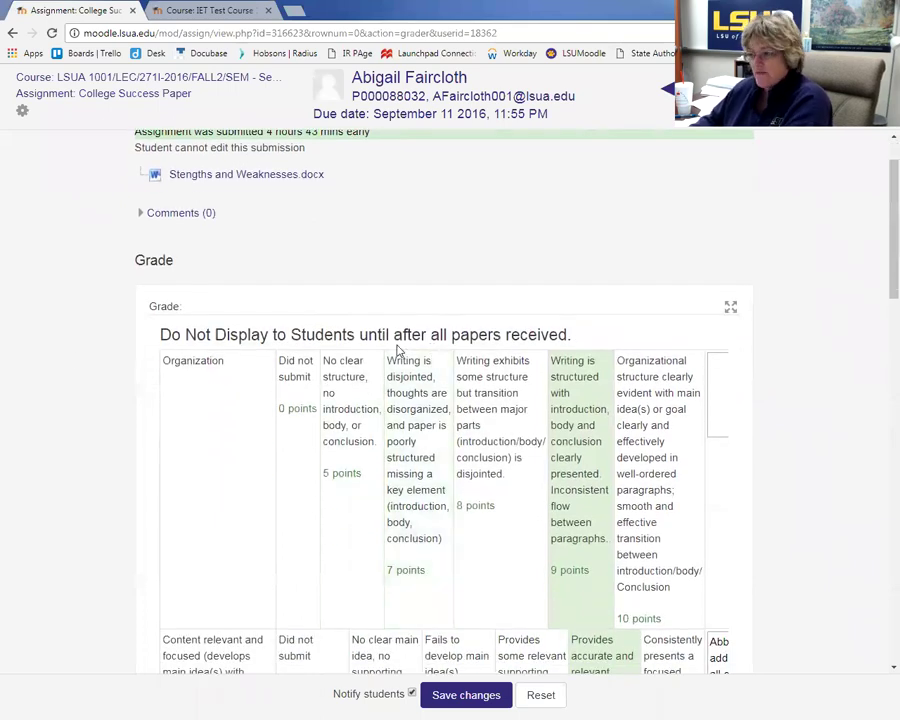
click(428, 400)
scroll(303, 521, down, 1)
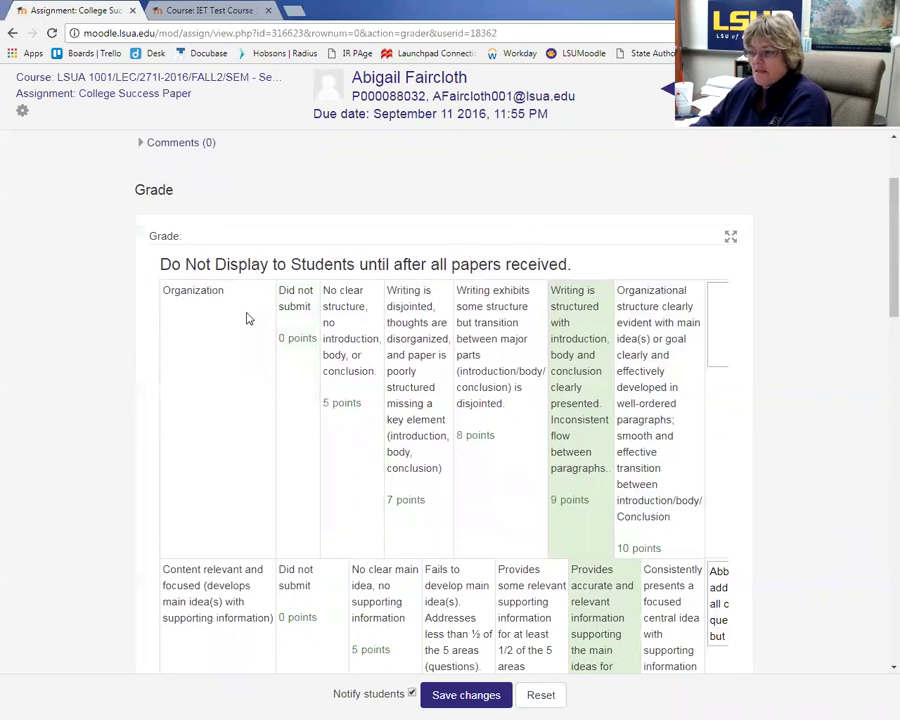
scroll(249, 319, down, 1)
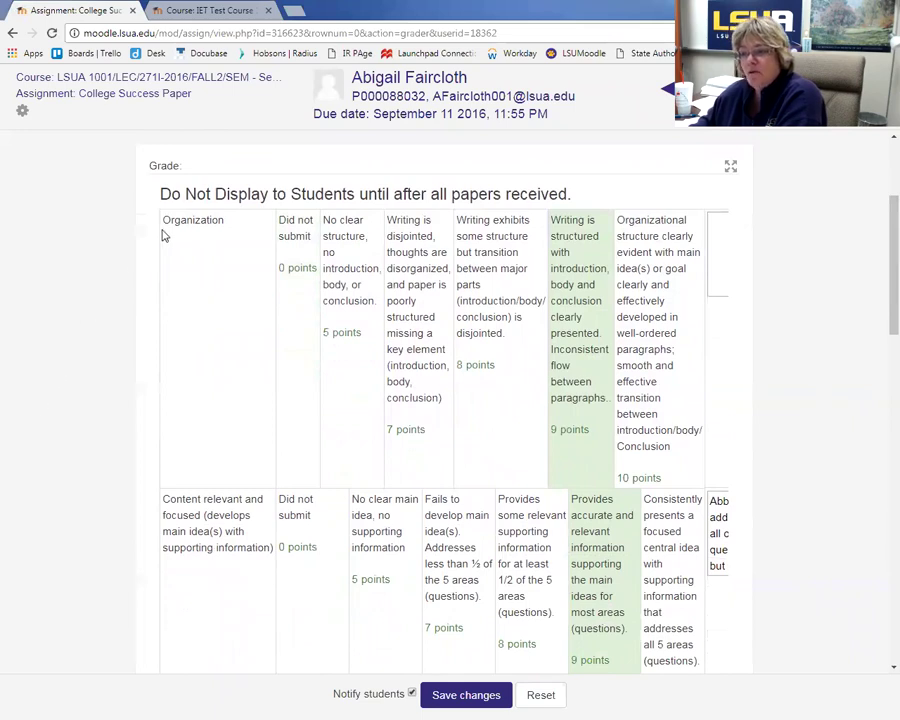
scroll(112, 369, up, 3)
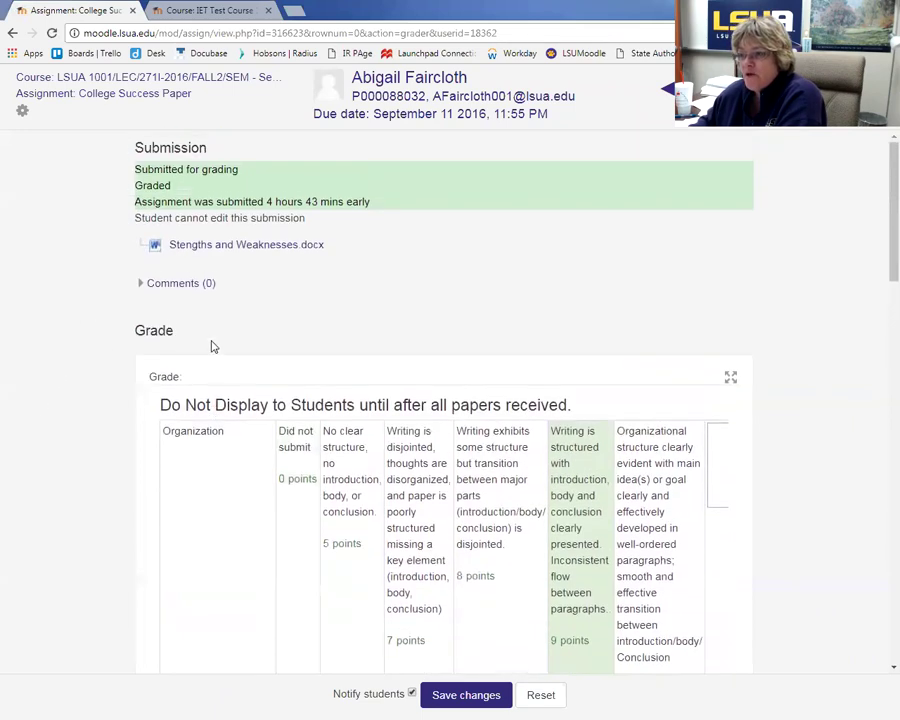
click(228, 246)
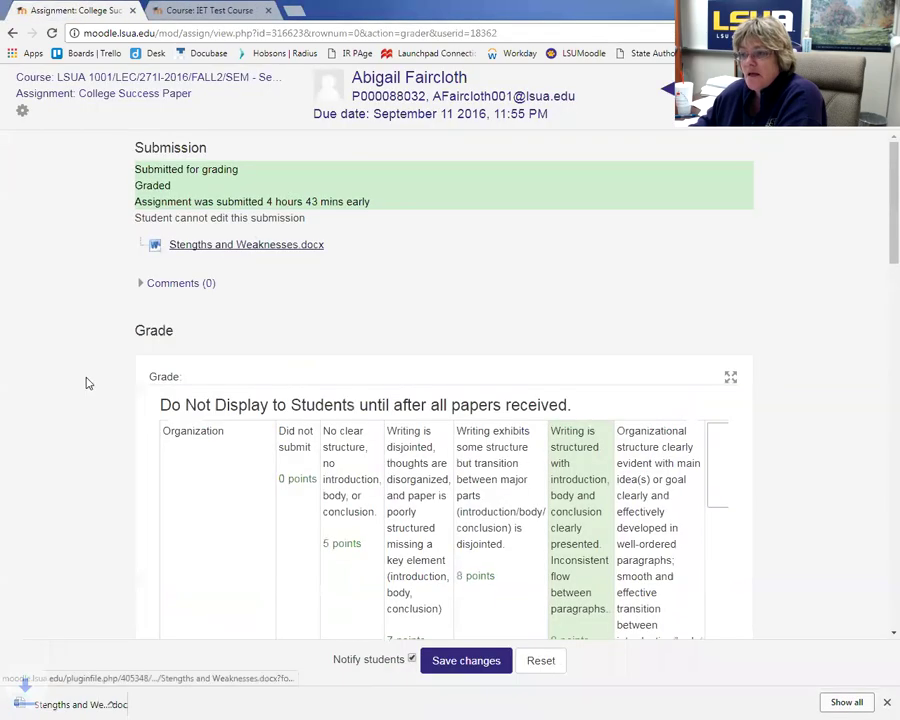
click(100, 704)
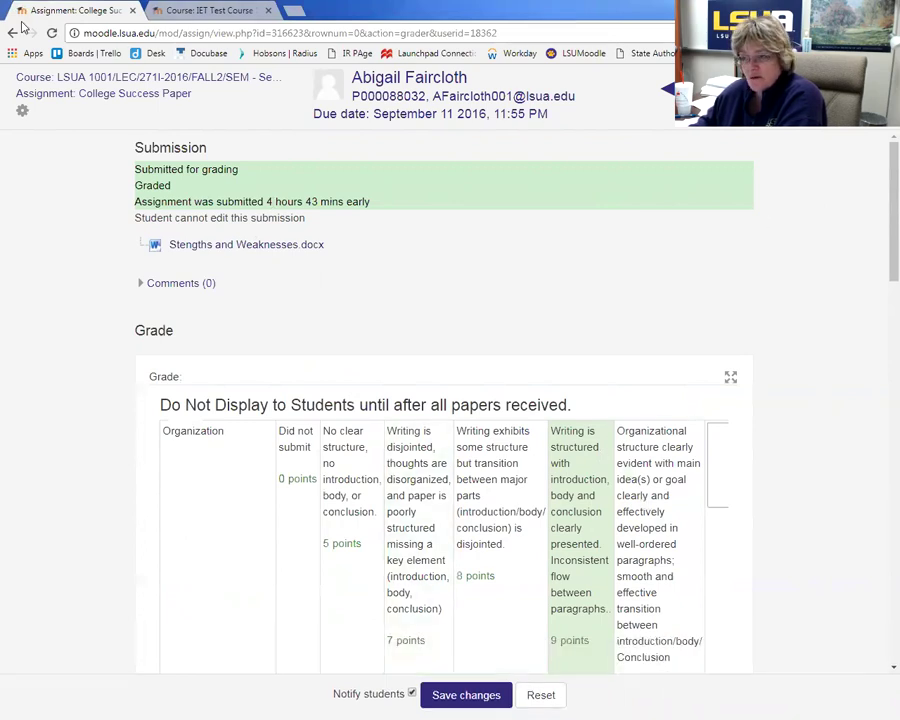
Step: Try the 5-point level for the content criterion in the student's rubric, then select its 9-point level again
scroll(94, 448, down, 2)
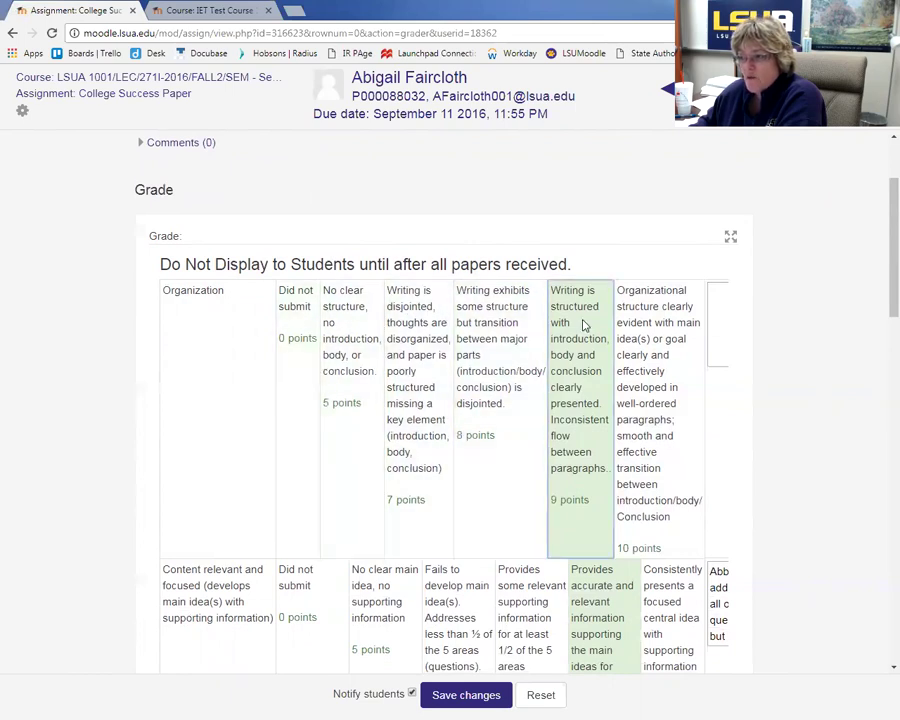
scroll(584, 325, down, 1)
scroll(584, 325, down, 2)
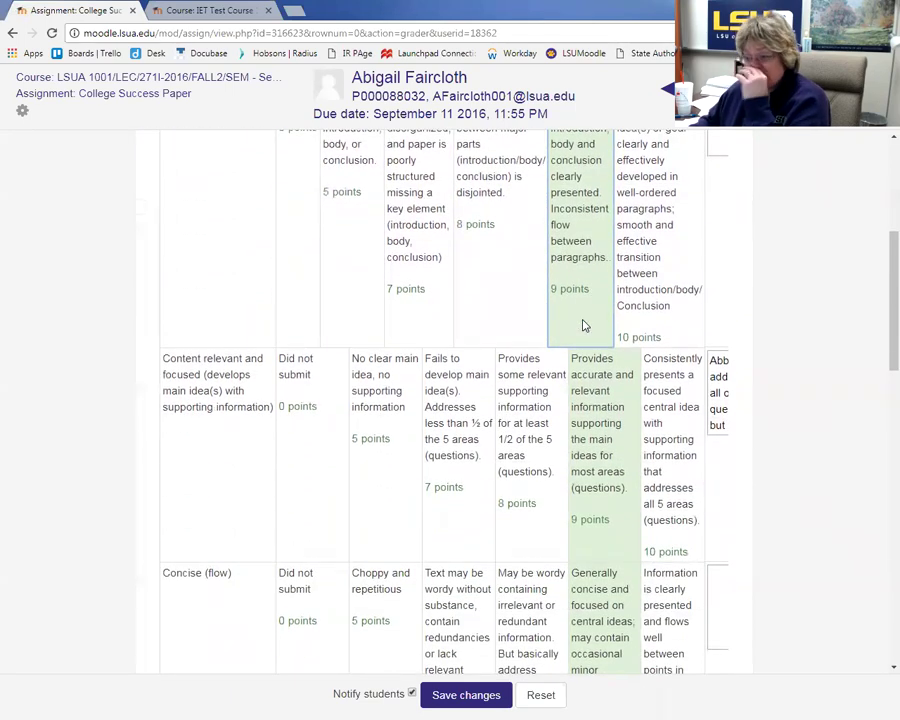
click(412, 392)
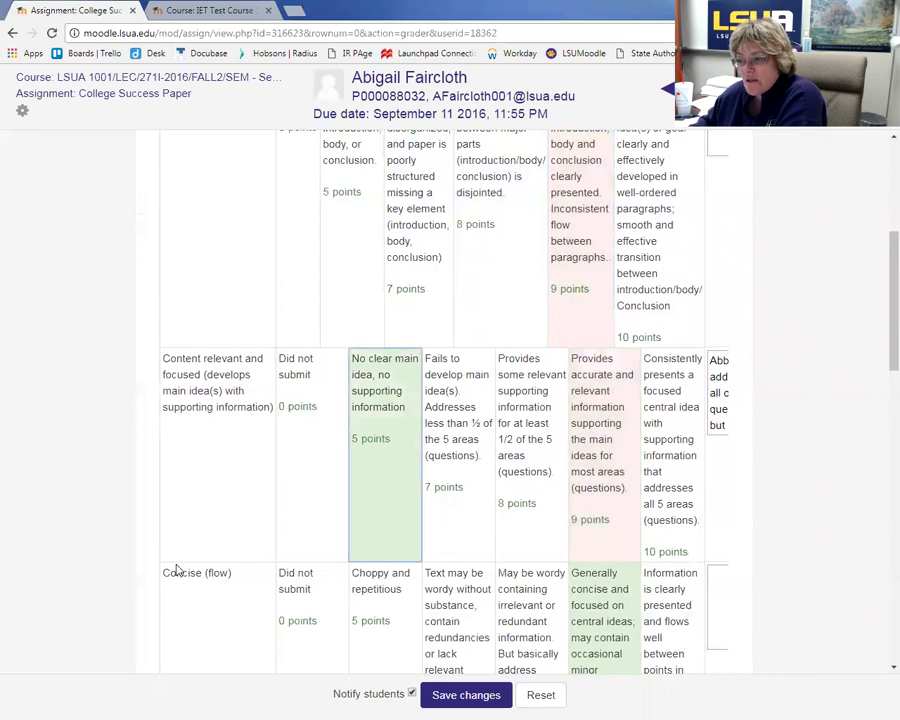
click(610, 396)
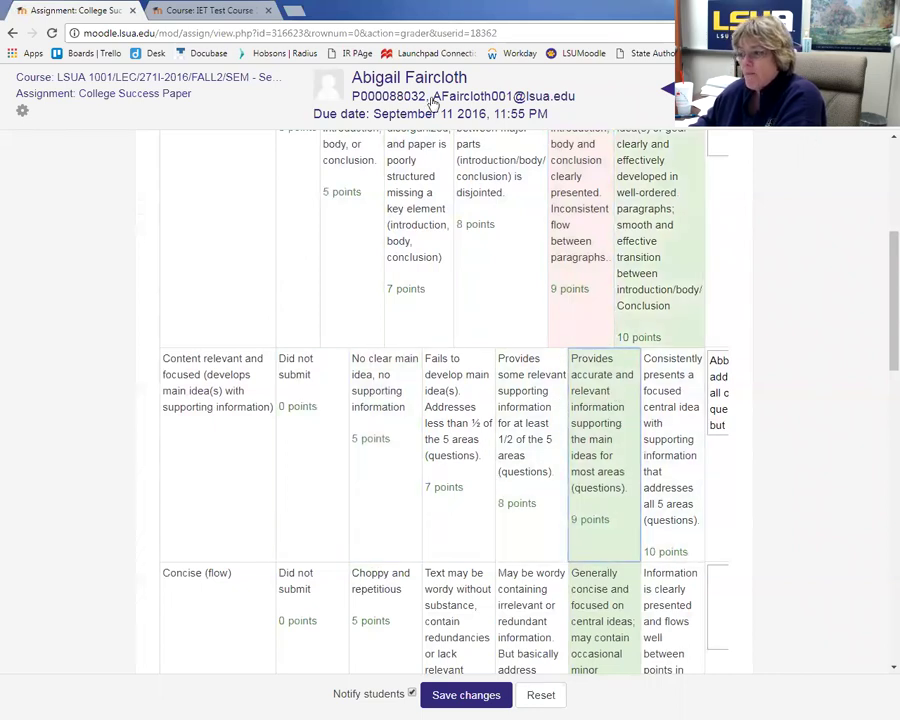
Step: Examine the remaining rubric criteria, the written remark on the content criterion, and the feedback comments and files
scroll(738, 371, down, 1)
scroll(700, 405, down, 1)
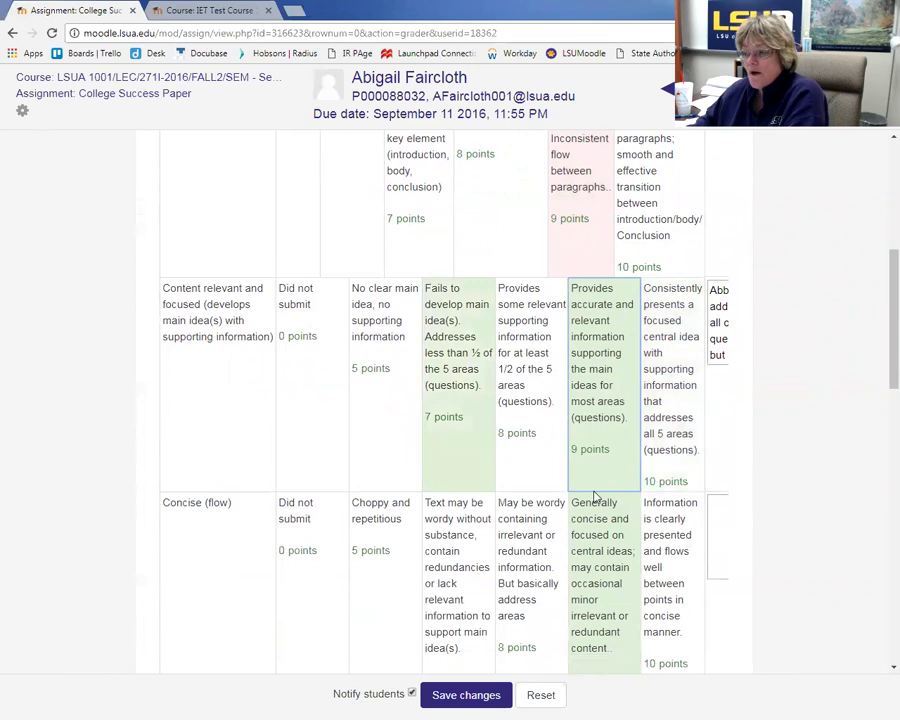
scroll(578, 527, down, 1)
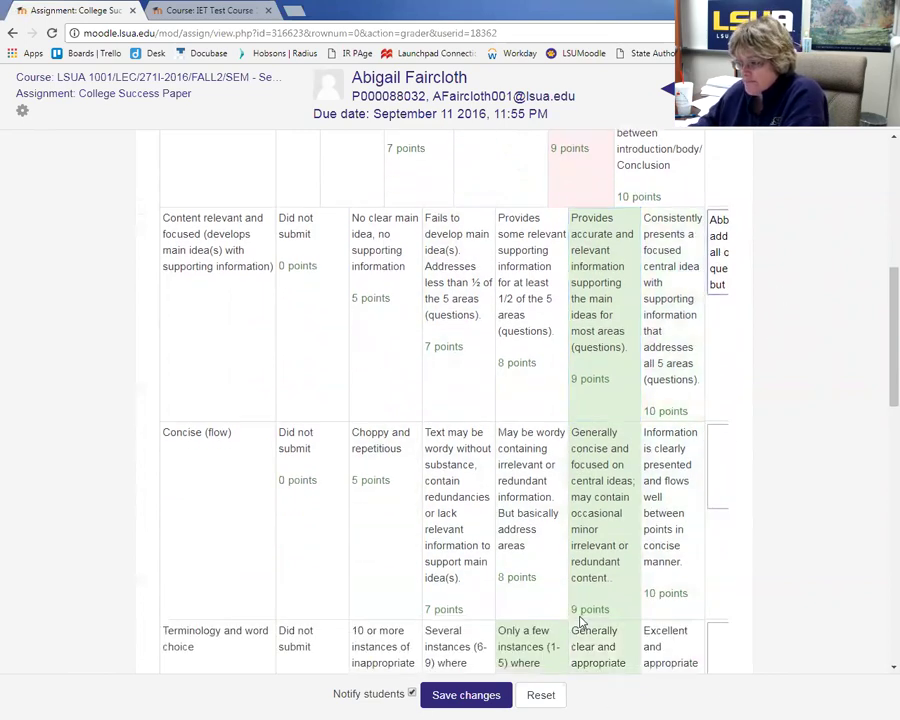
scroll(580, 615, down, 6)
drag(342, 396, 540, 407)
scroll(540, 407, up, 6)
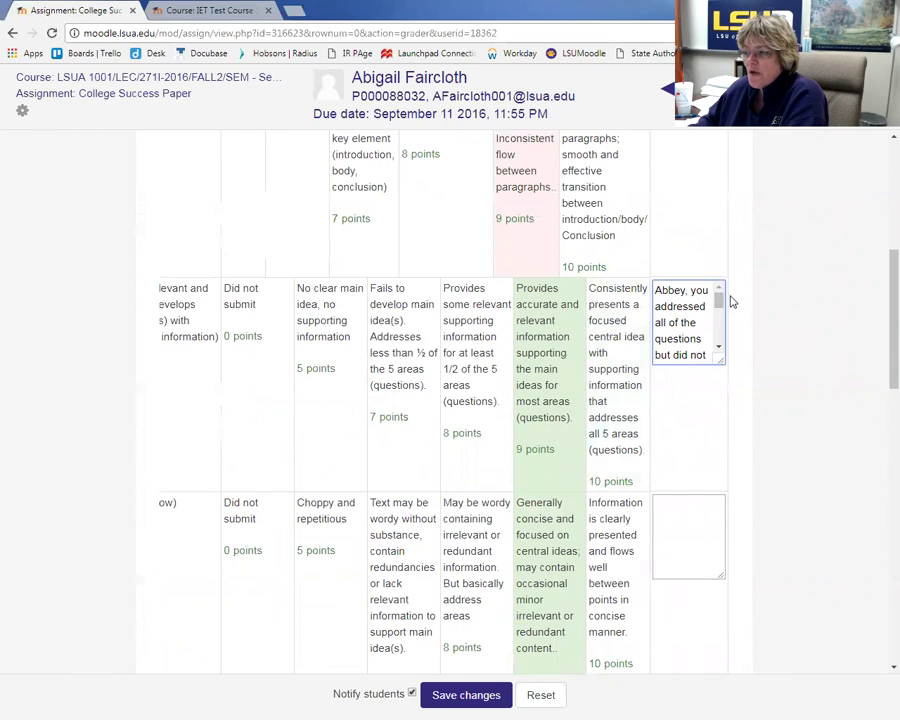
mouse_move(717, 298)
mouse_down()
mouse_move(725, 326)
mouse_move(720, 298)
mouse_up()
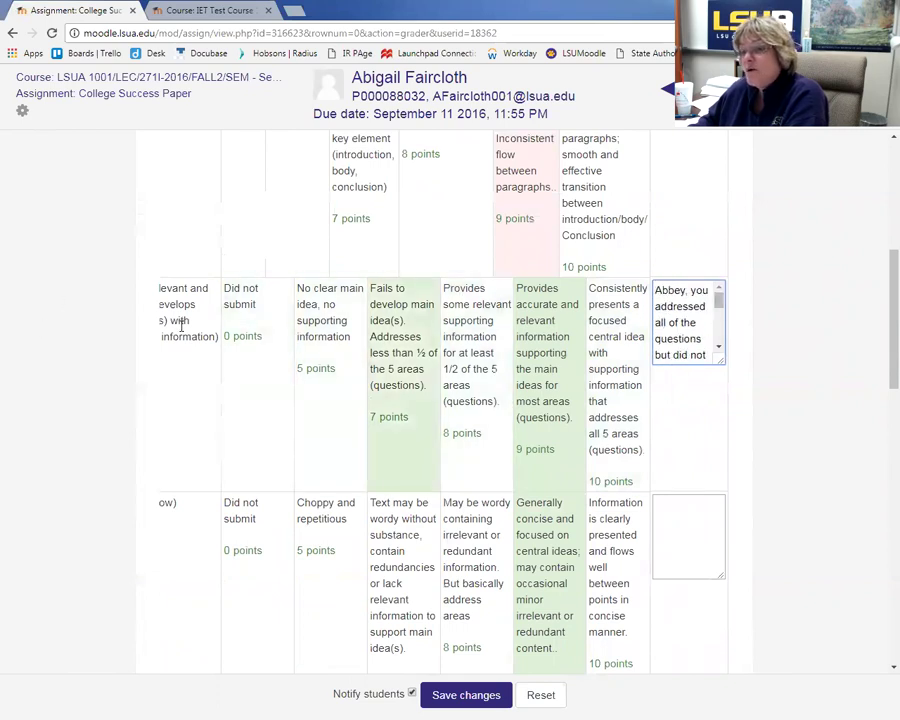
scroll(541, 520, down, 10)
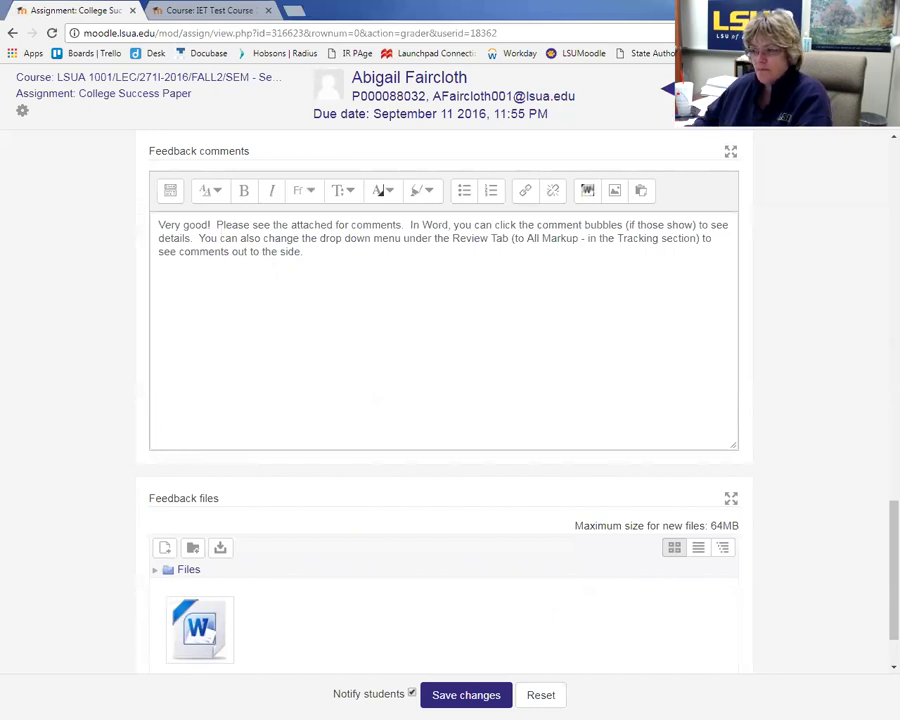
Step: Select the 9-point level again for the organization criterion in the student's rubric
scroll(518, 360, down, 1)
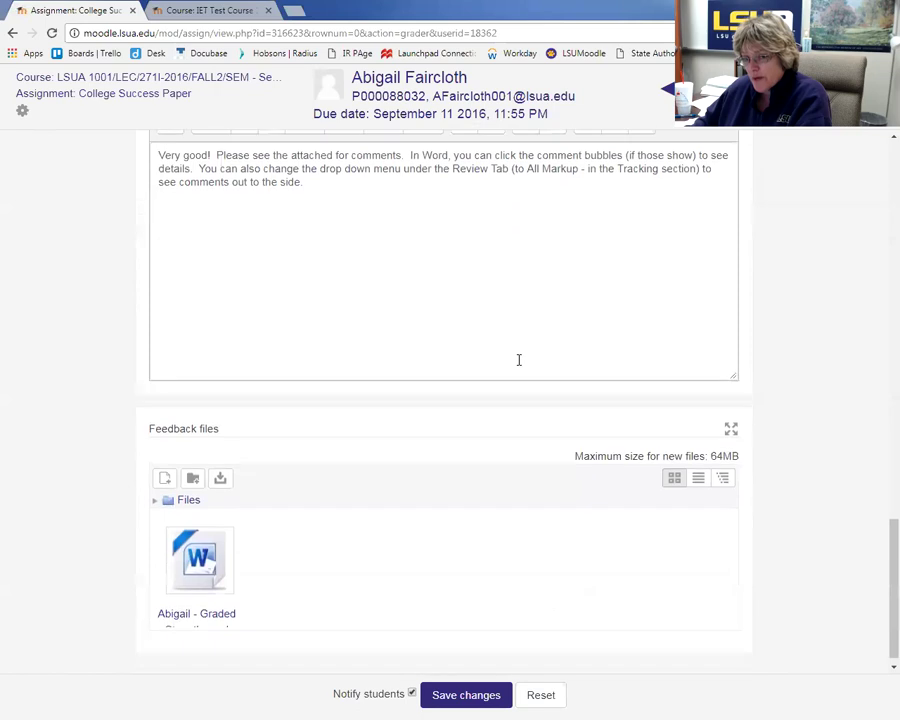
scroll(518, 357, up, 6)
scroll(520, 365, up, 4)
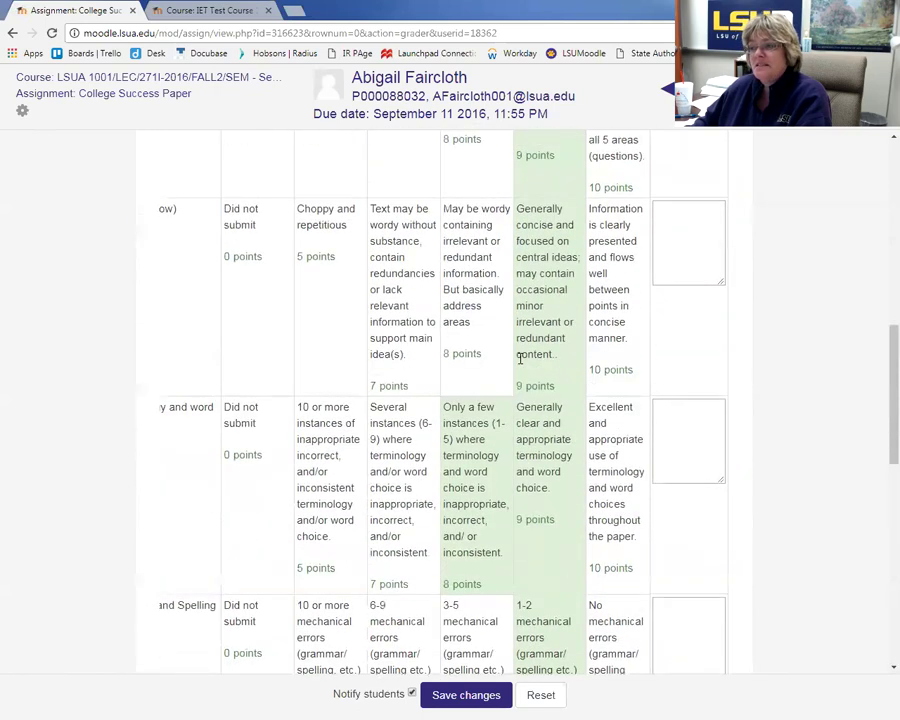
scroll(790, 392, up, 3)
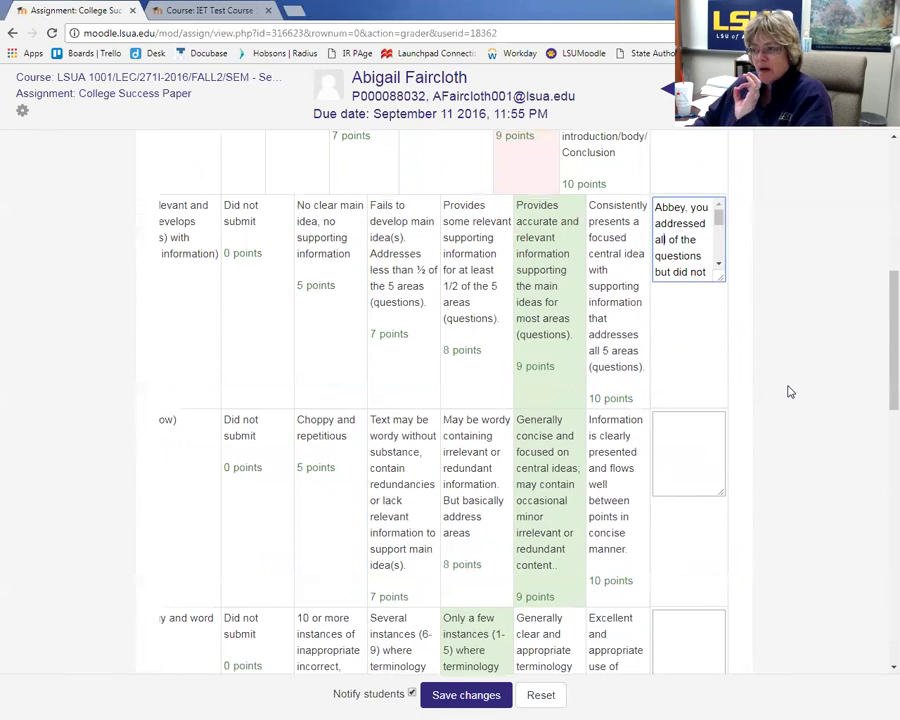
scroll(790, 392, up, 1)
scroll(790, 392, up, 2)
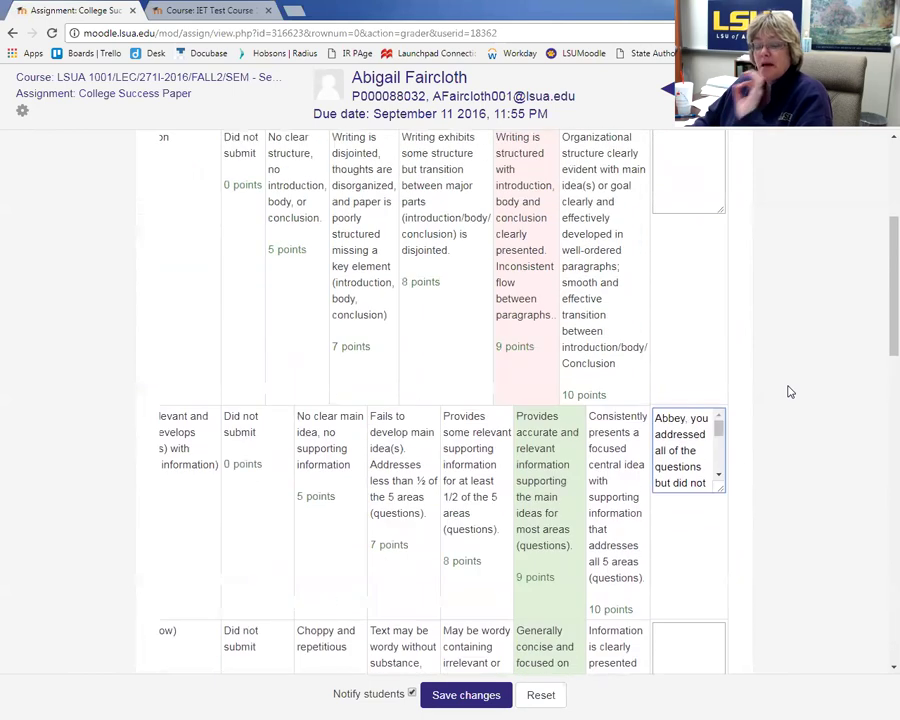
scroll(789, 392, up, 1)
click(546, 361)
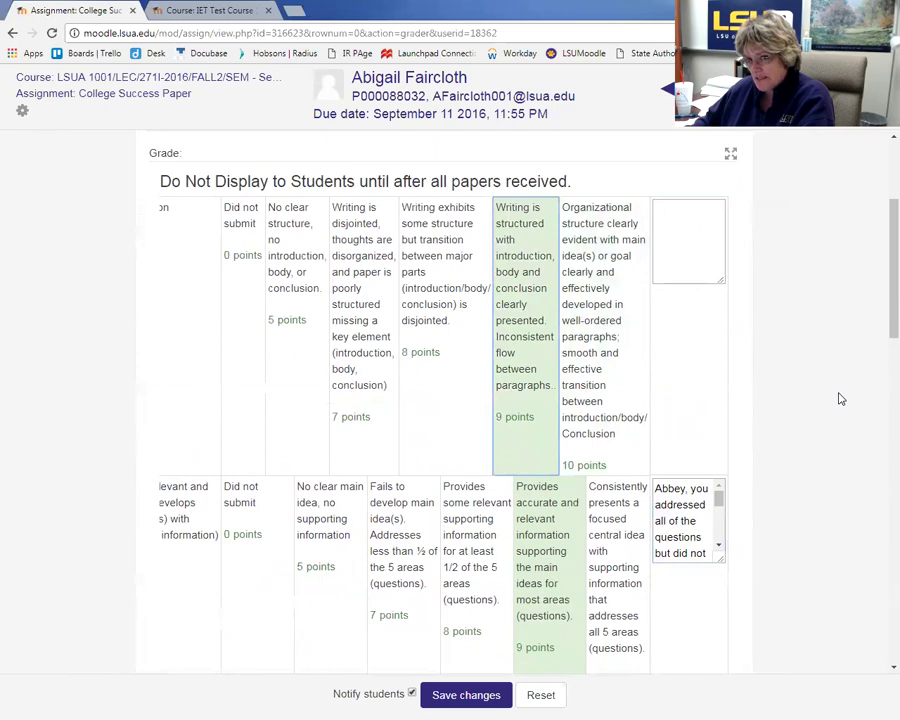
Step: Review the remaining rubric criteria, the current gradebook grade and the feedback comments for the student
scroll(840, 399, down, 4)
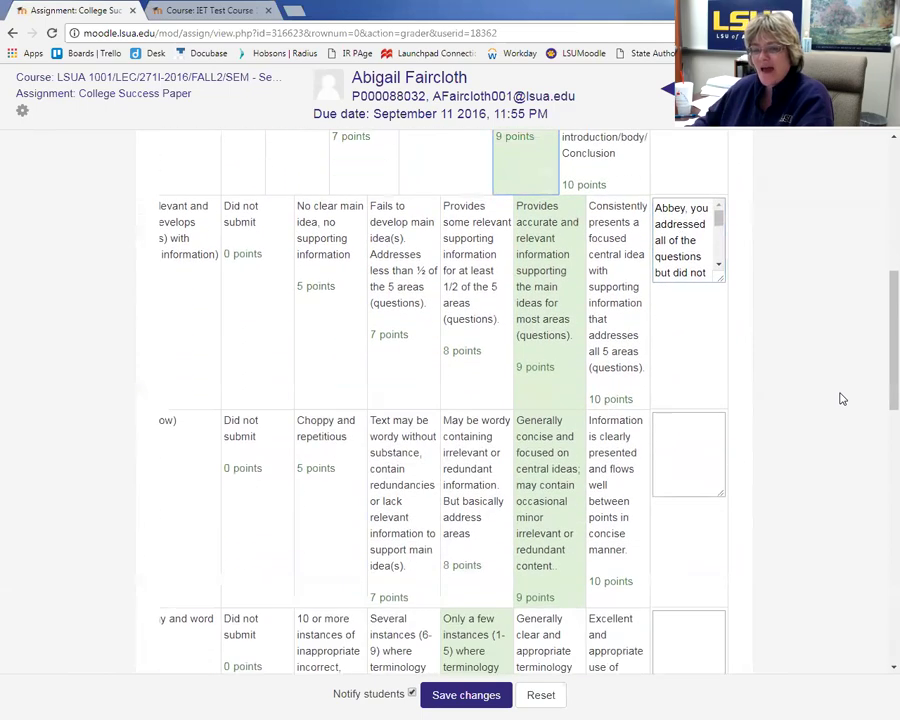
scroll(840, 399, down, 4)
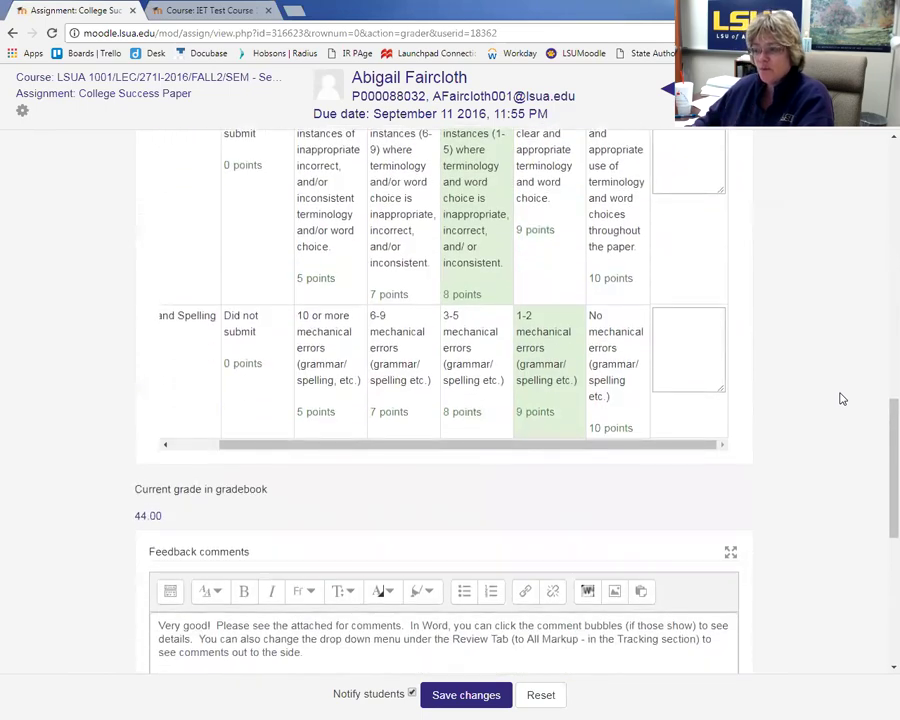
scroll(843, 399, down, 1)
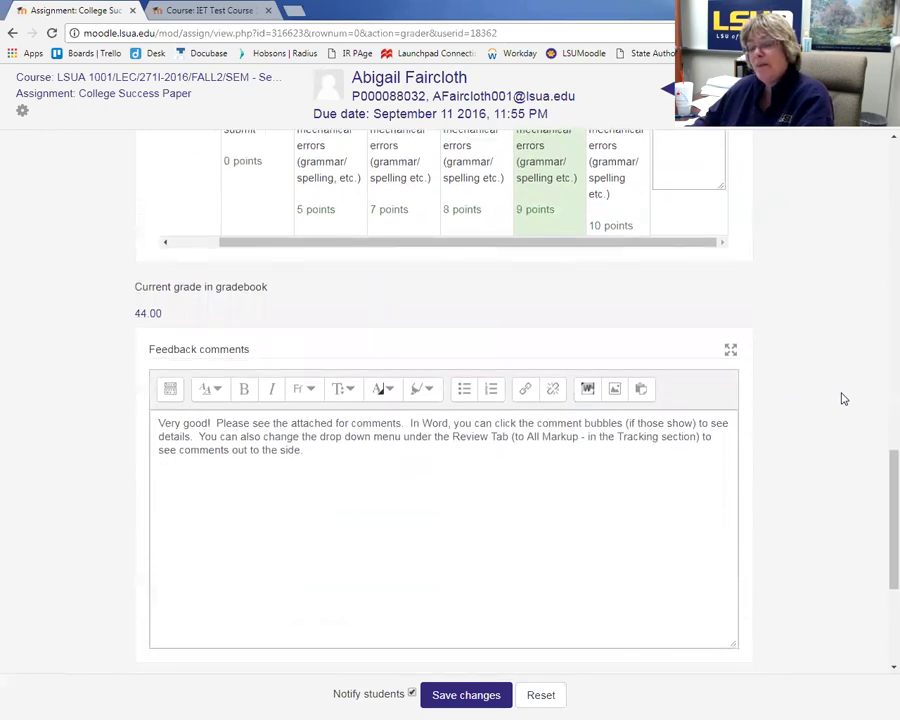
scroll(843, 399, down, 2)
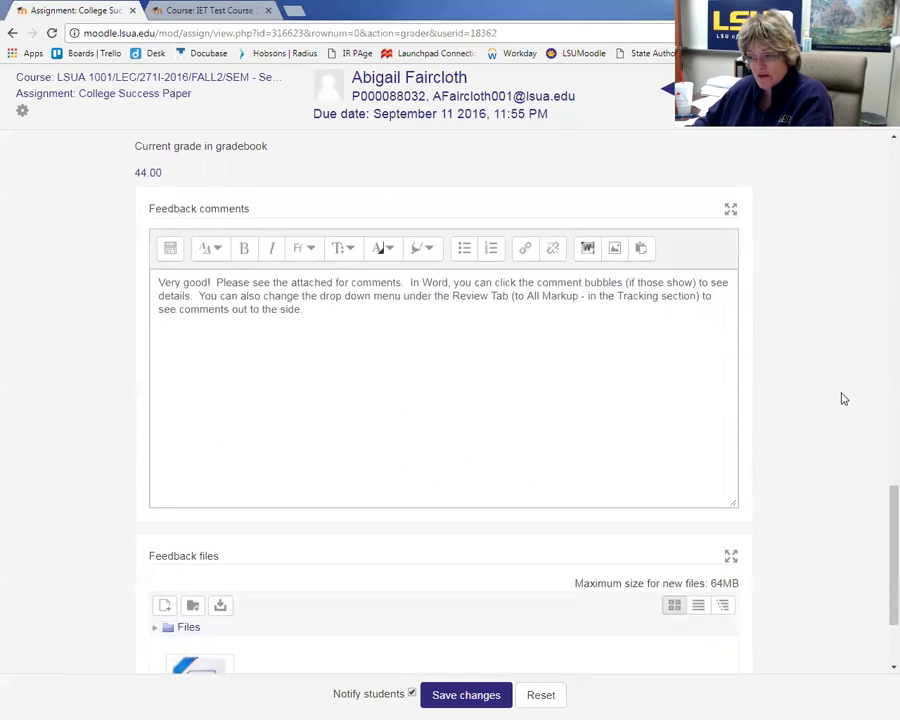
scroll(843, 399, up, 5)
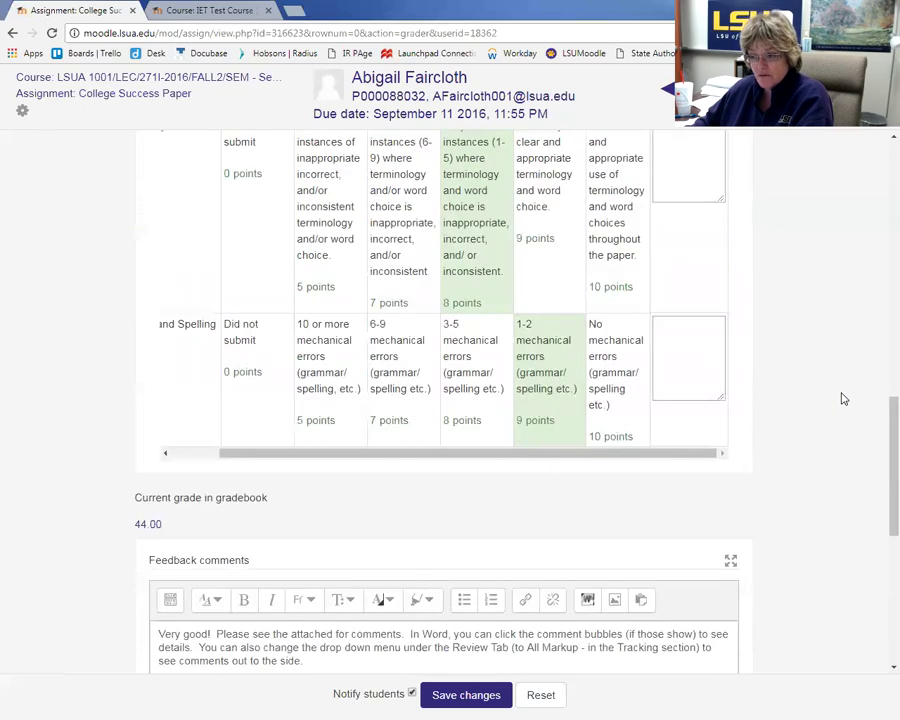
scroll(843, 399, down, 2)
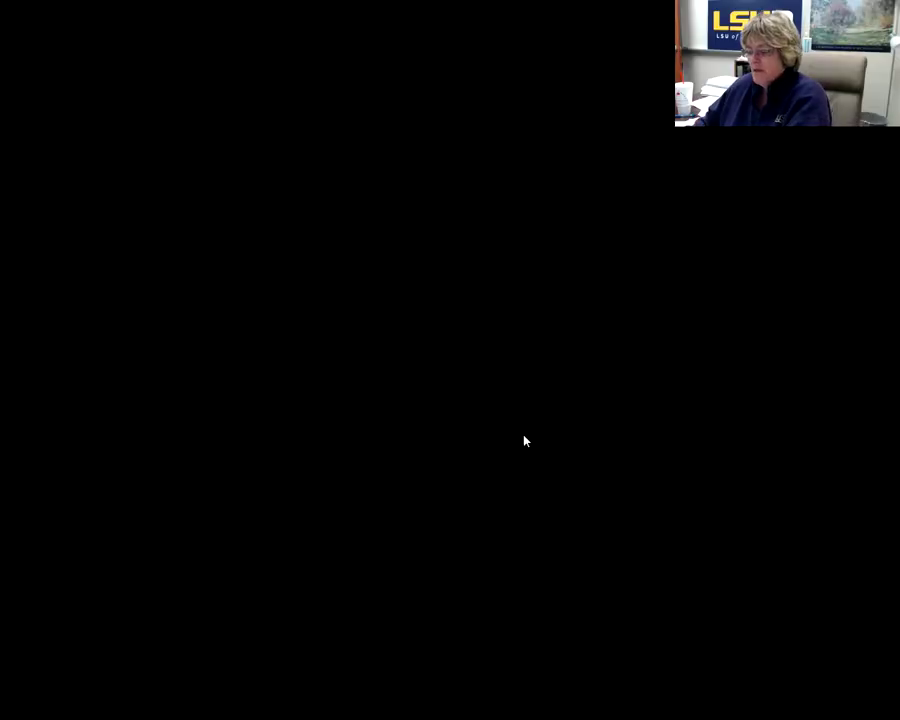
Step: Open the advanced grading settings for Assignment 1 in IET Test Course 1
scroll(508, 474, down, 4)
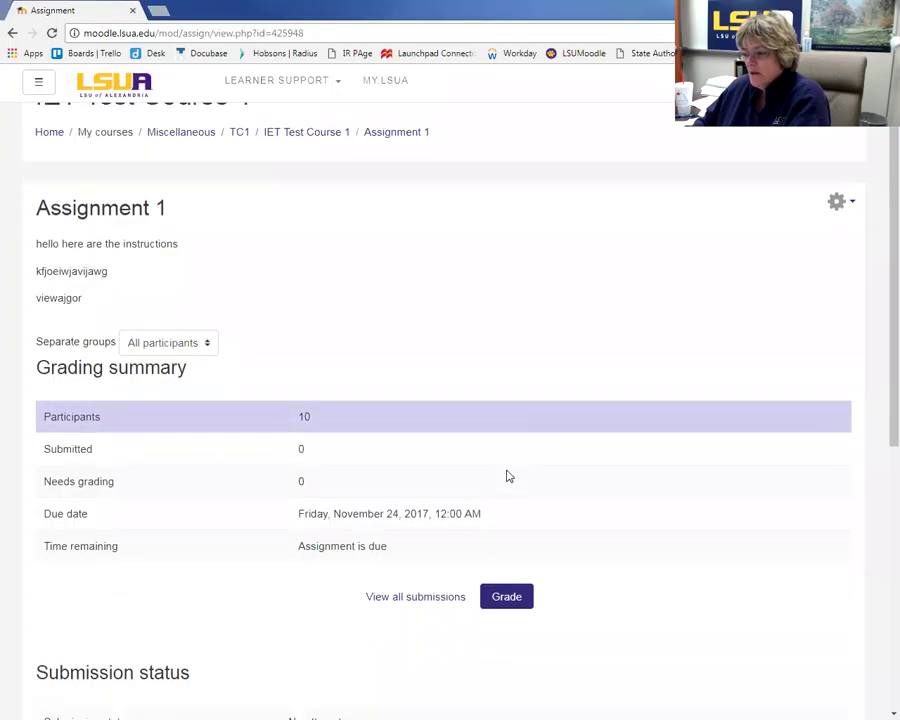
scroll(416, 504, up, 4)
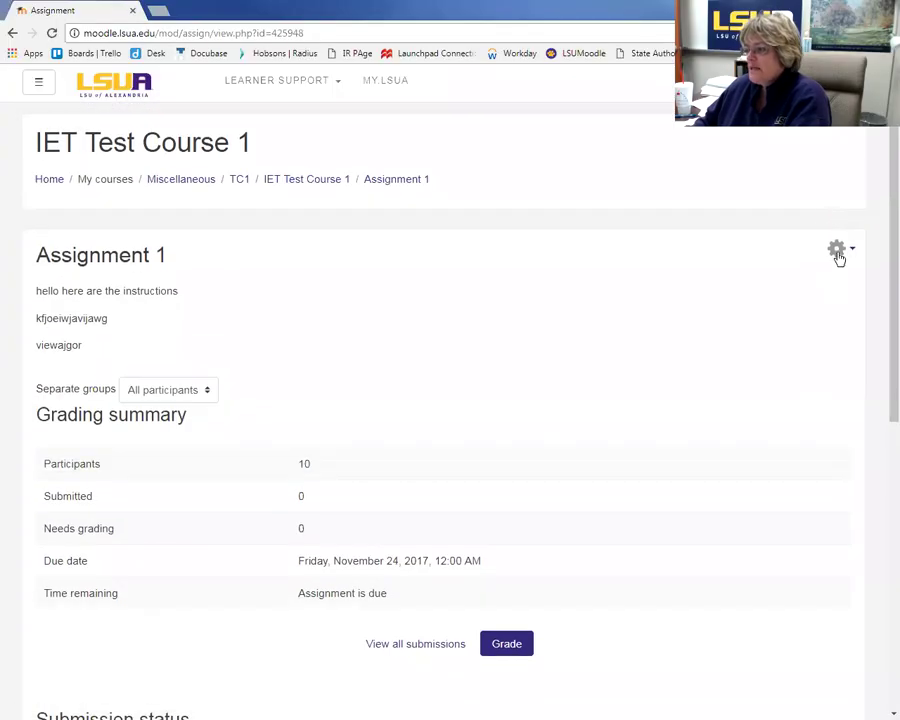
click(838, 252)
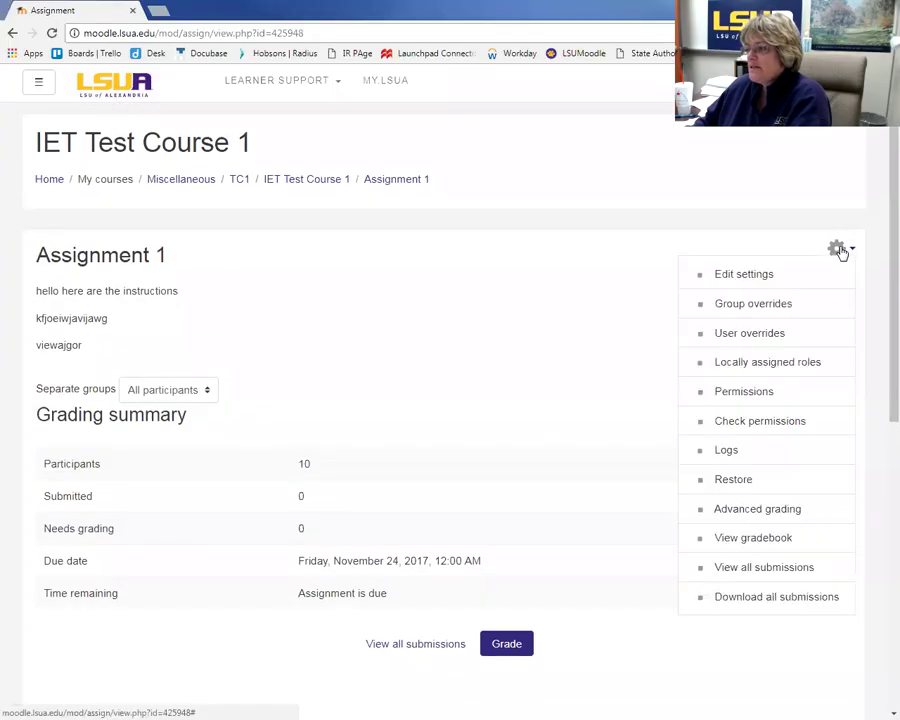
click(736, 512)
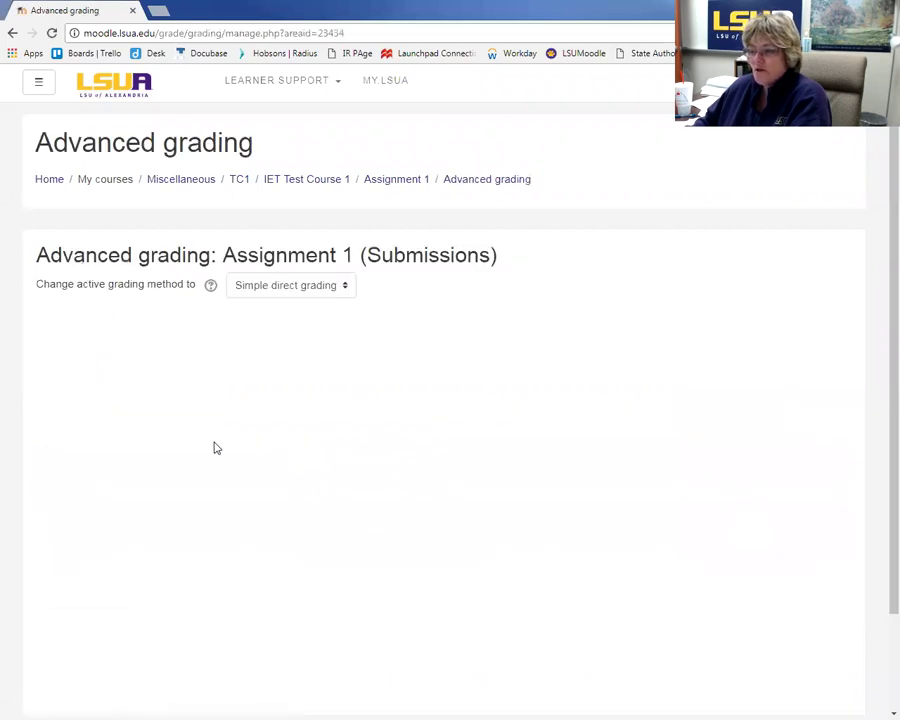
Step: Set Assignment 1's active grading method to Rubric and start creating a new grading form from a template
click(344, 288)
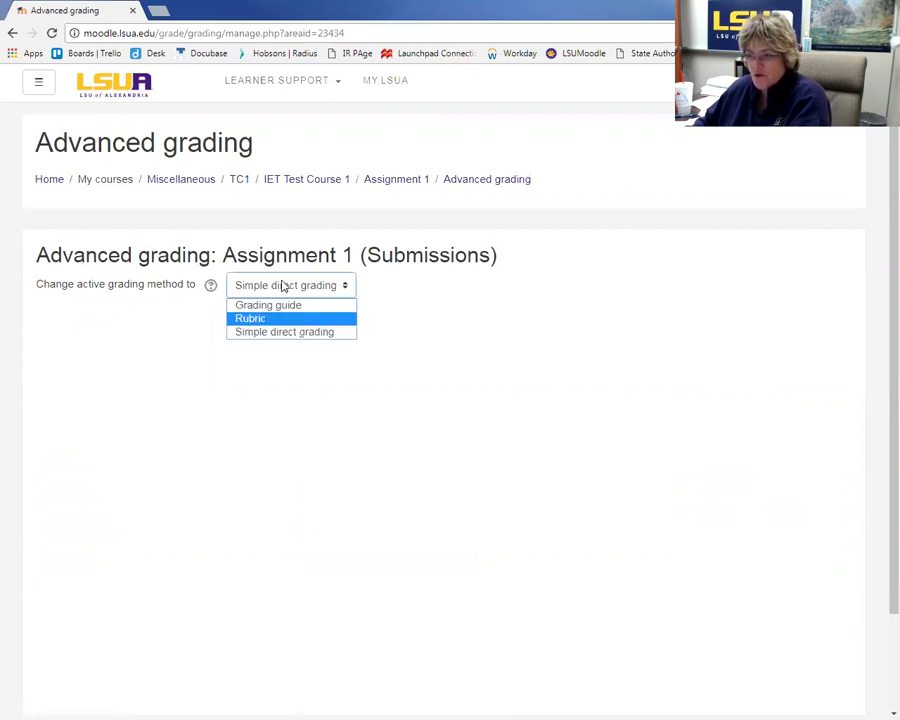
click(259, 320)
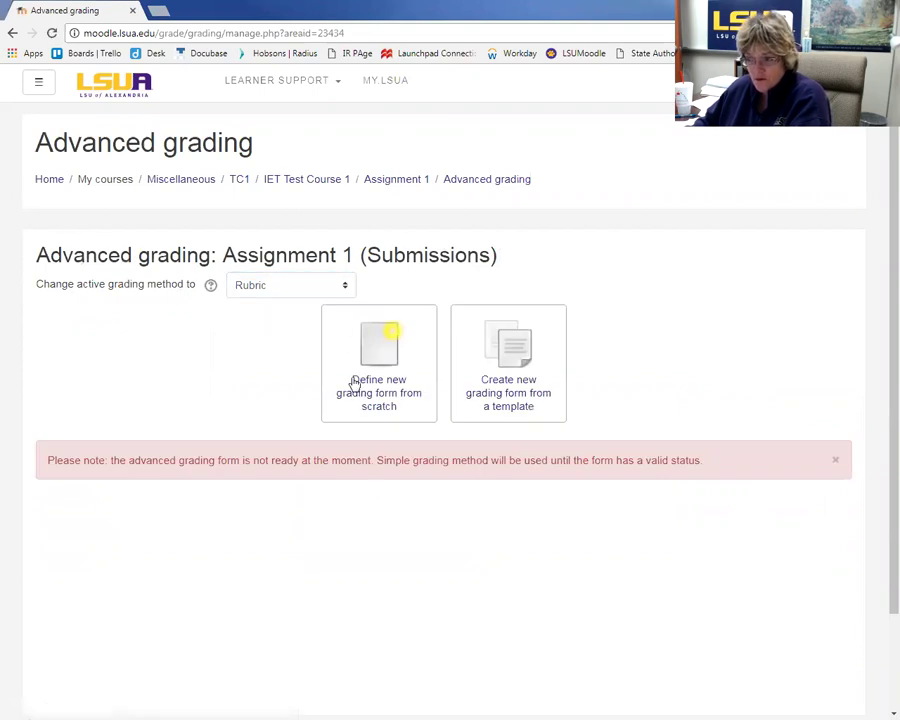
click(519, 376)
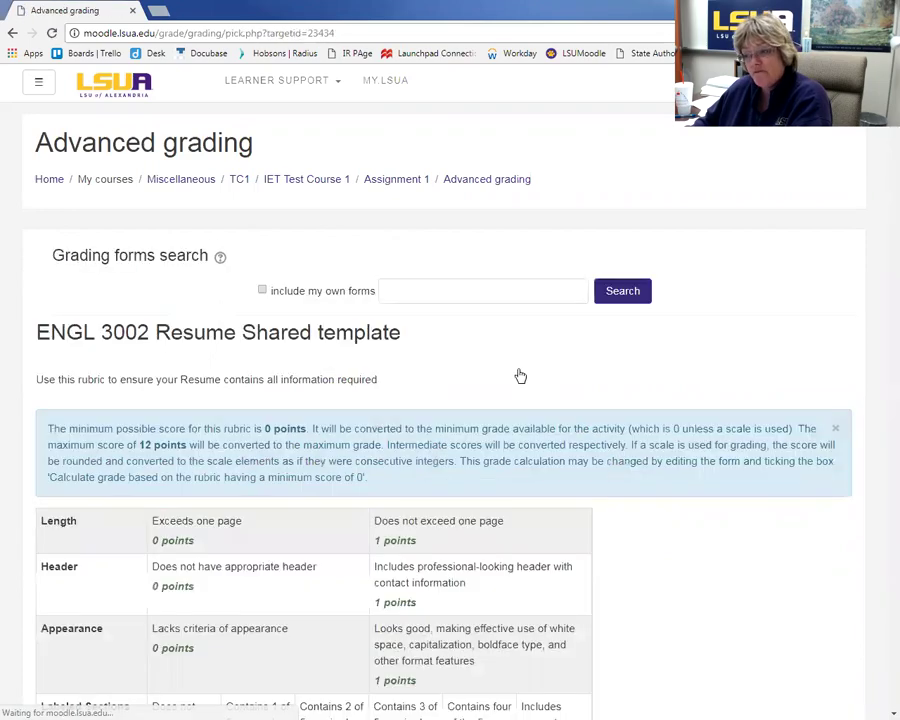
Step: Look through the shared rubric templates, including the ENGL 3002 Resume and LSUA 1001 Oral Presentation rubrics, and their options
scroll(215, 477, down, 3)
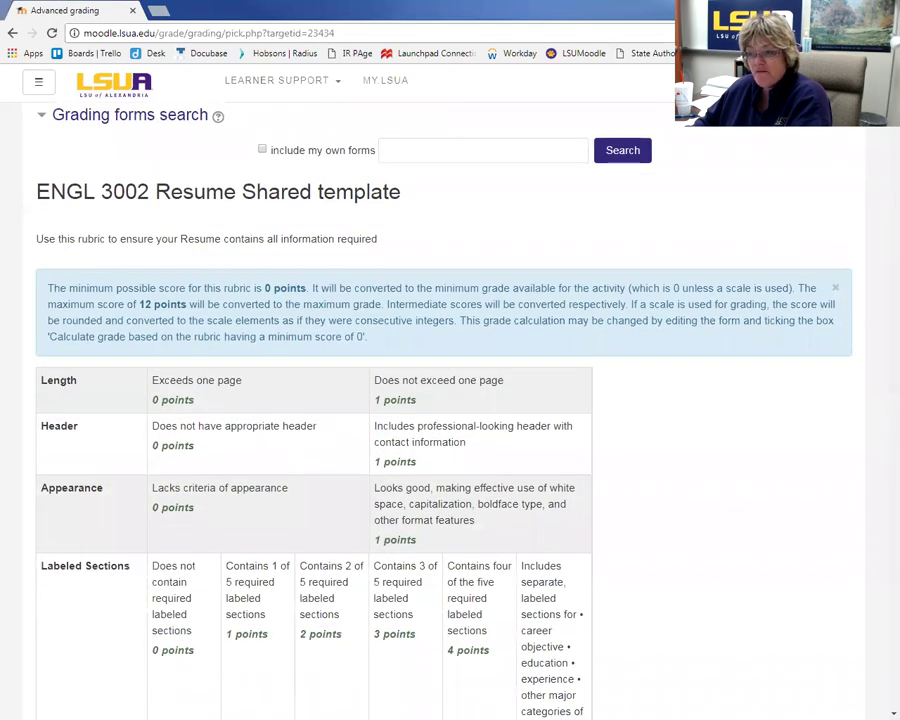
scroll(236, 540, down, 4)
scroll(250, 535, down, 10)
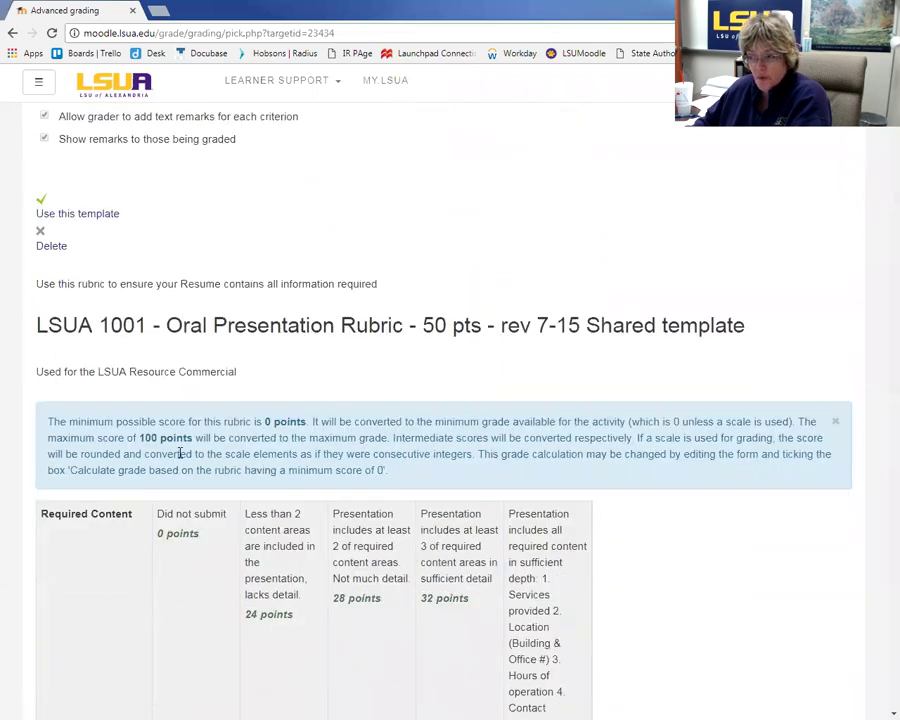
scroll(416, 348, down, 7)
scroll(234, 548, down, 5)
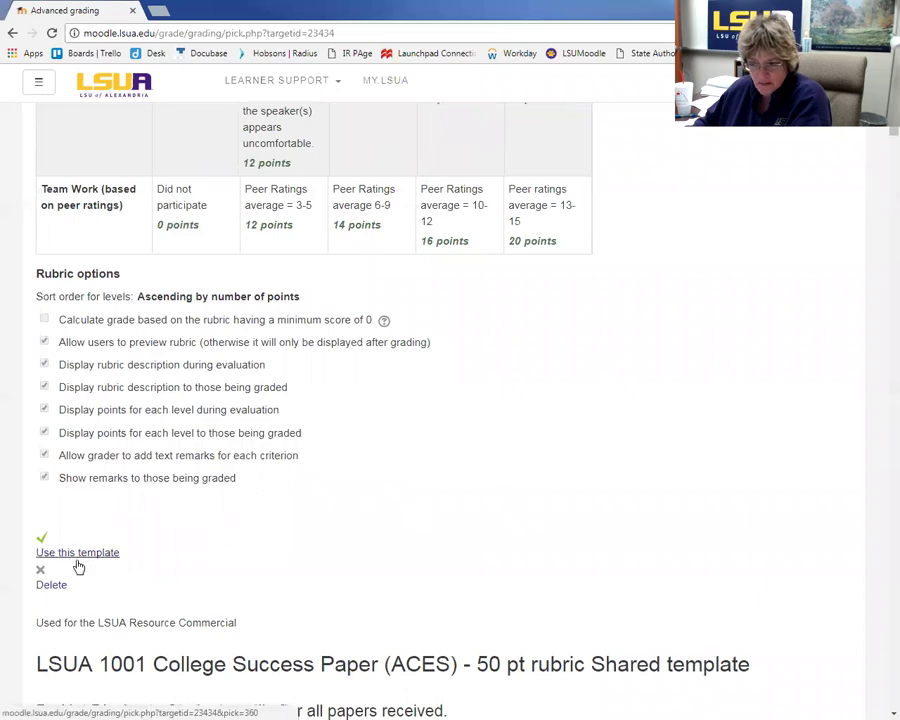
scroll(363, 466, up, 20)
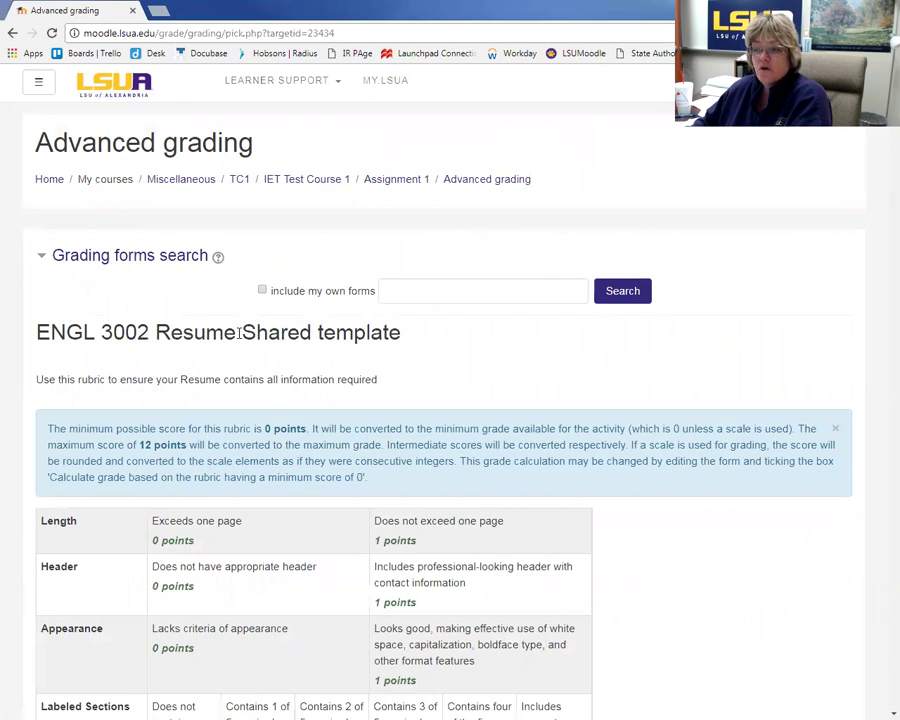
Step: Change Assignment 1's active grading method to Grading guide and start creating a new grading form from a template
click(11, 31)
click(309, 292)
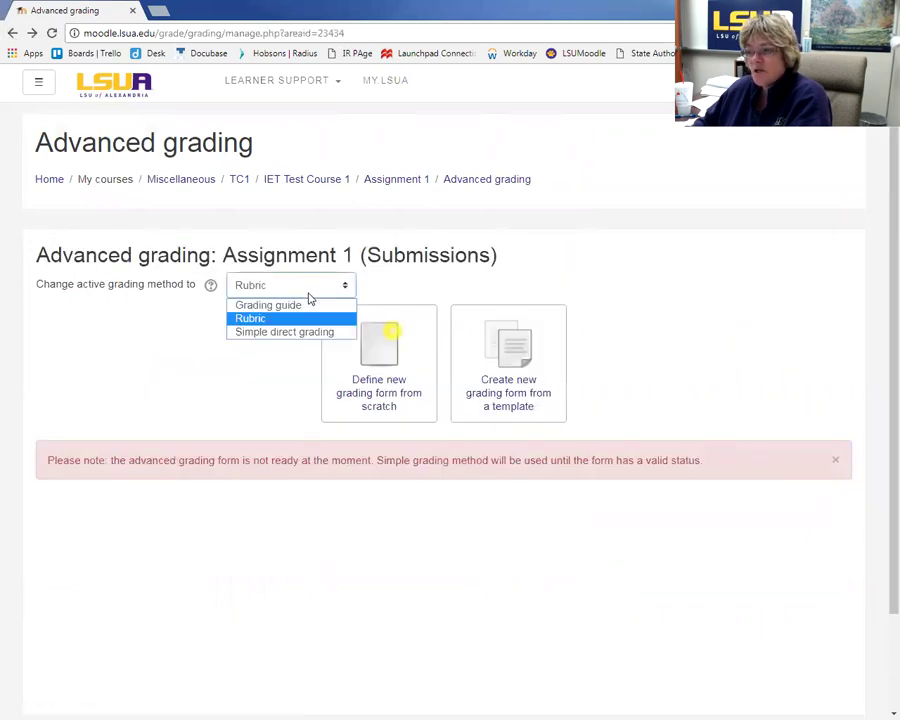
click(306, 305)
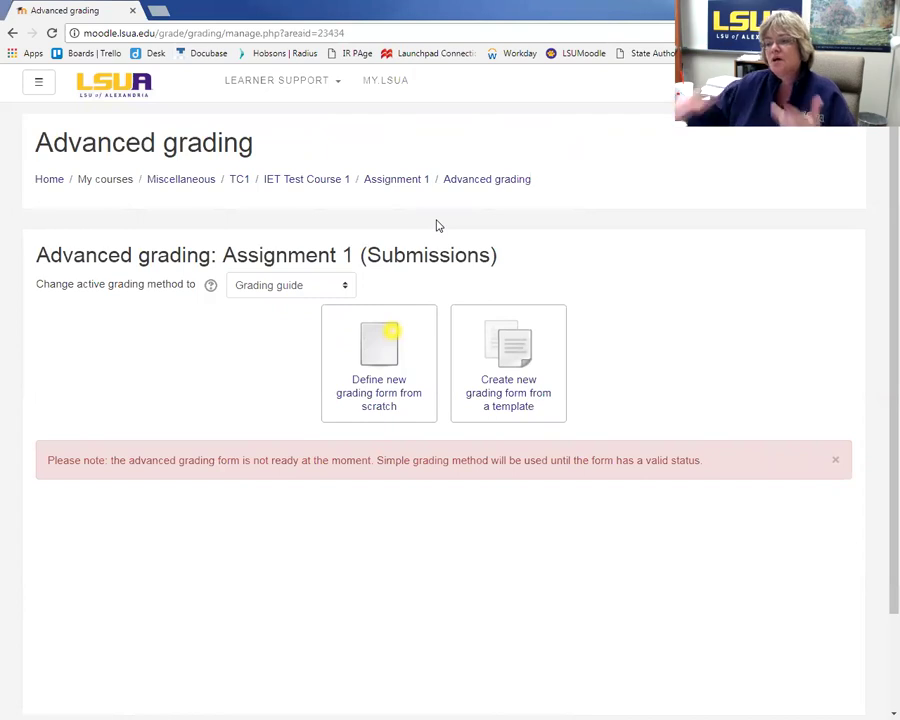
click(507, 376)
Step: Use the shared Final Reflective Essay - Grading Guide template as the grading form for Assignment 1
scroll(251, 525, down, 2)
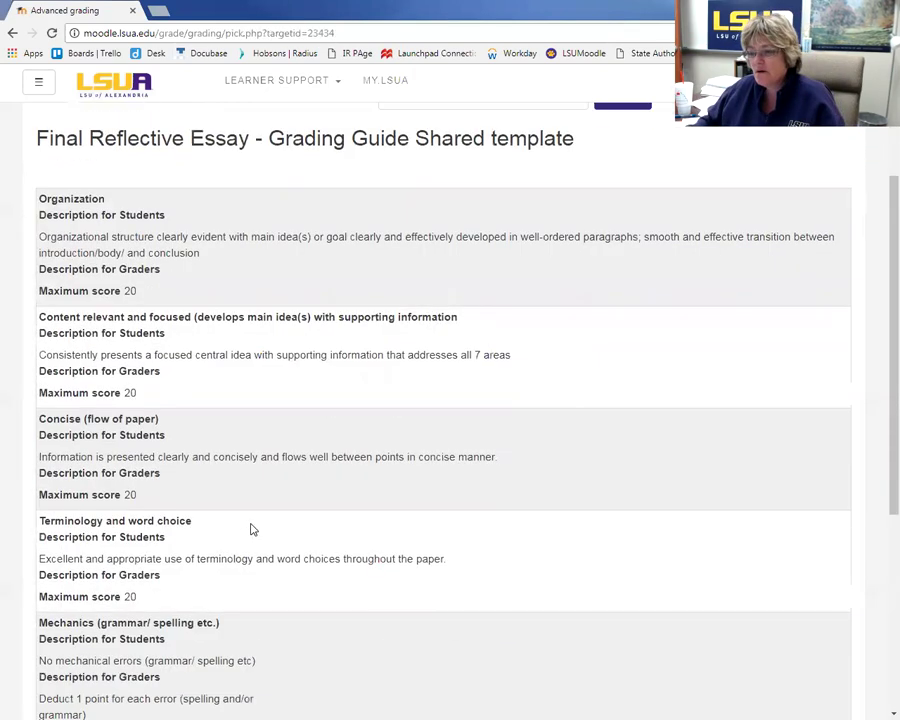
scroll(251, 525, down, 4)
click(65, 490)
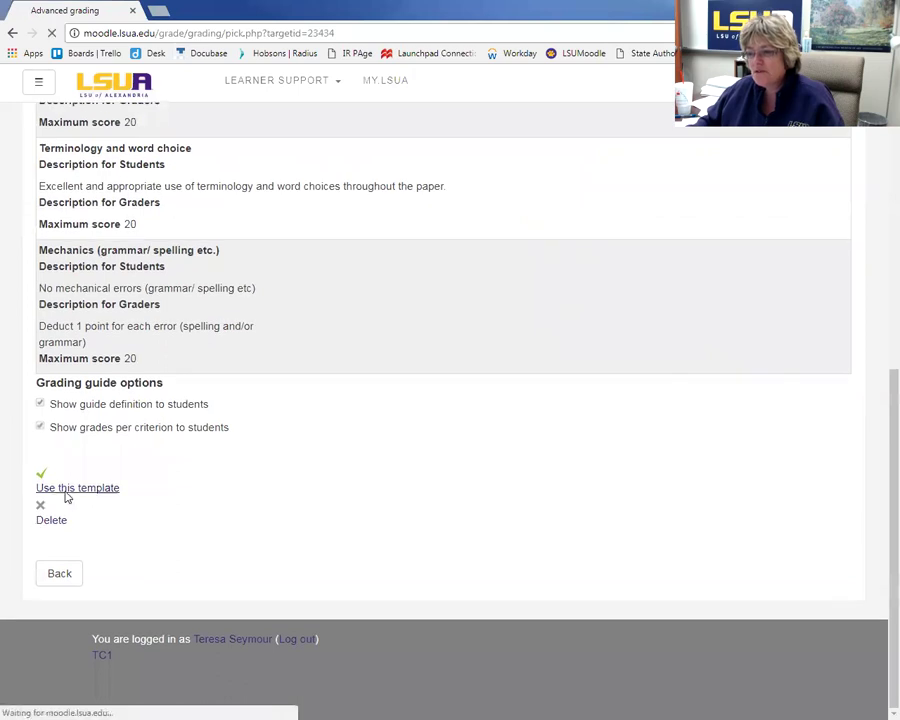
scroll(304, 456, down, 1)
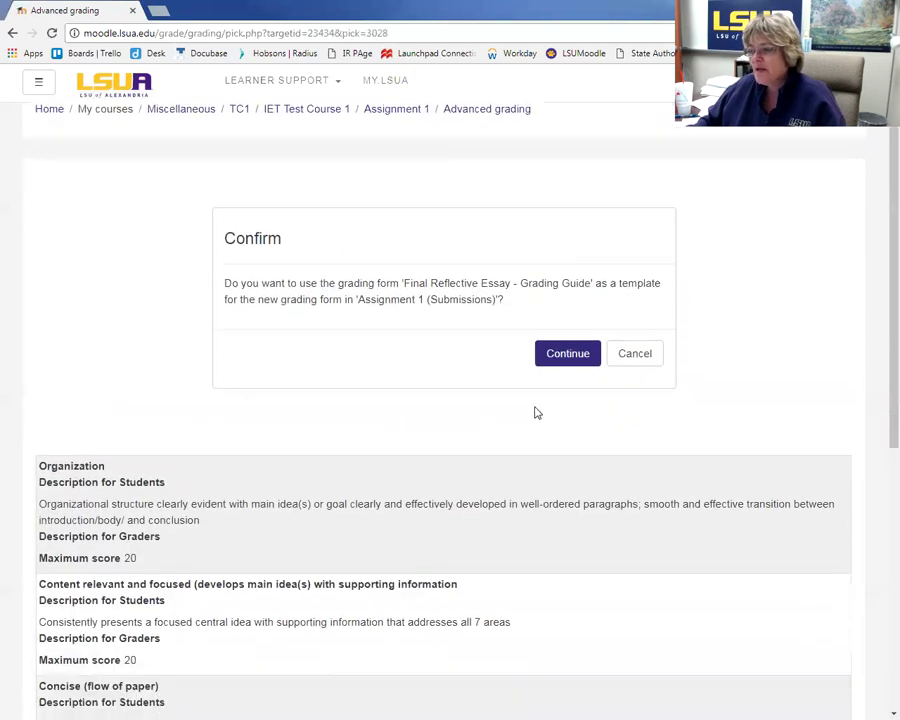
click(564, 355)
Step: Examine the grading guide's criteria, student and grader descriptions, maximum scores and options, highlighting the text of the content criterion
scroll(152, 450, down, 5)
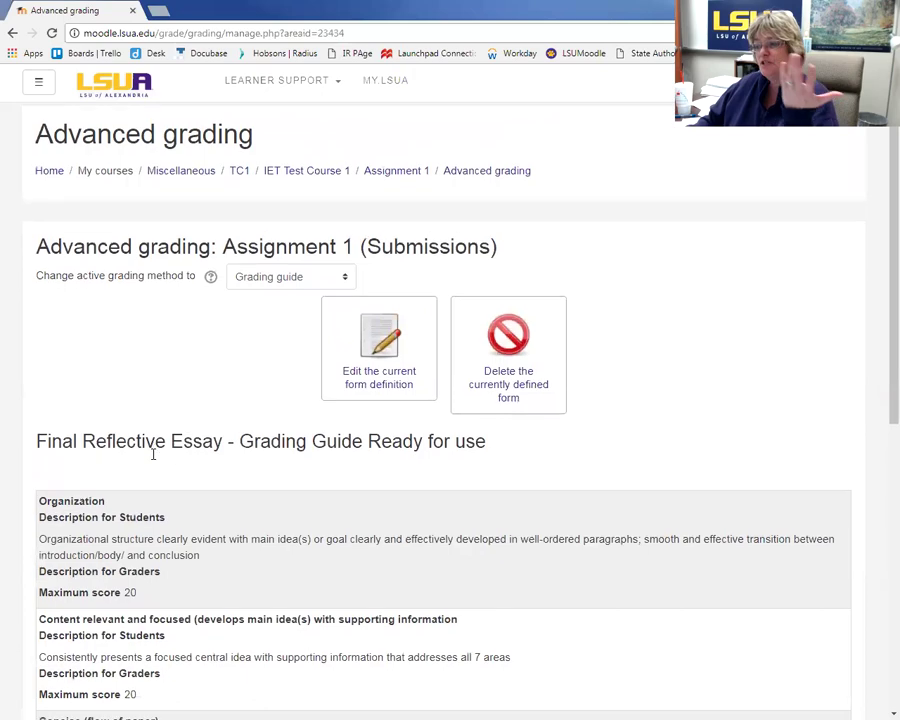
scroll(152, 458, down, 2)
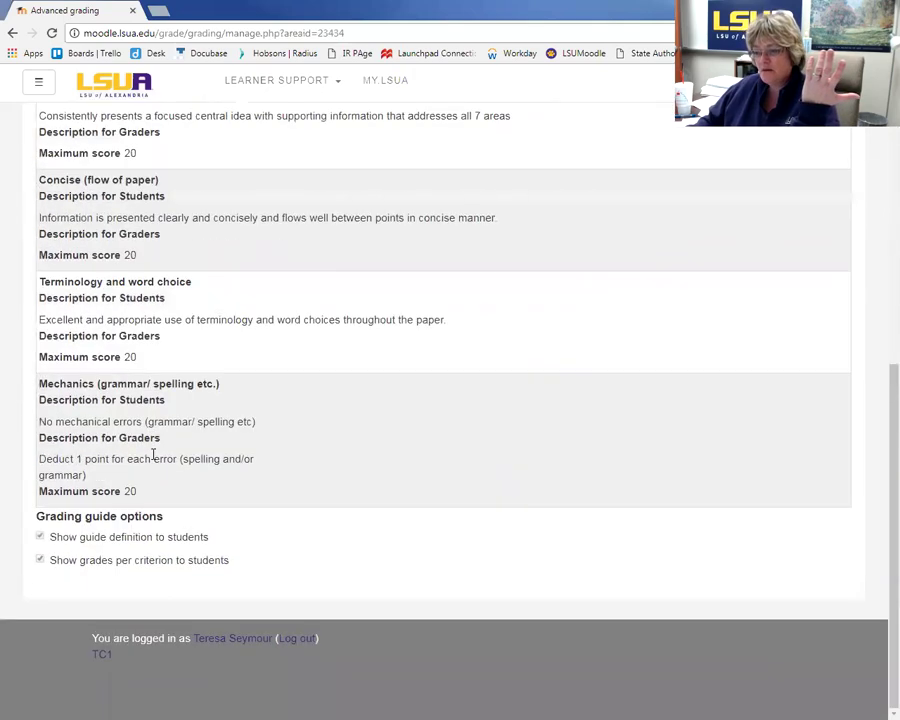
scroll(152, 455, up, 3)
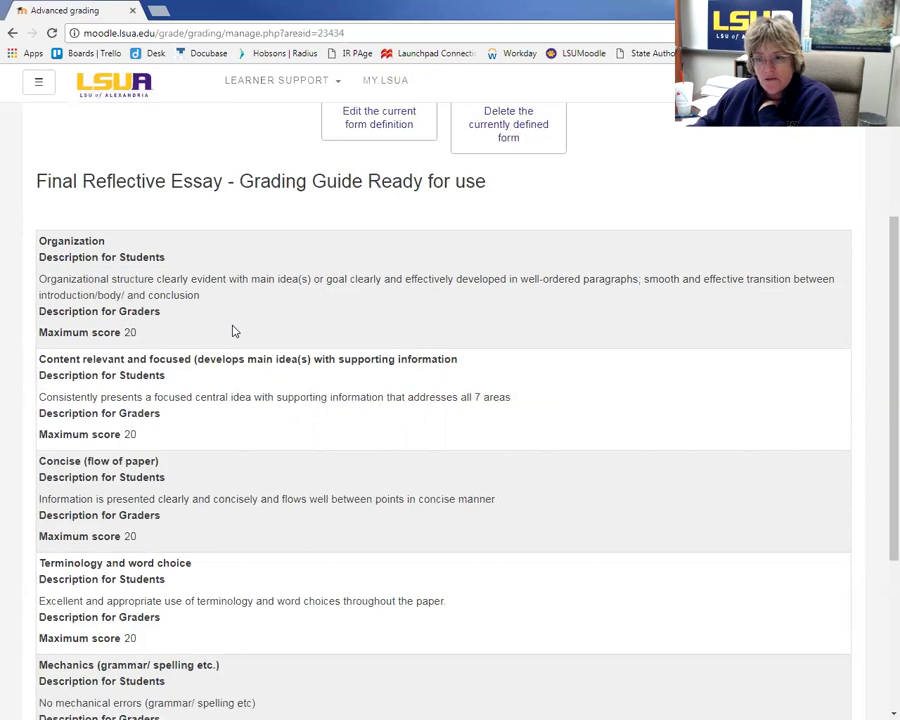
scroll(234, 328, down, 3)
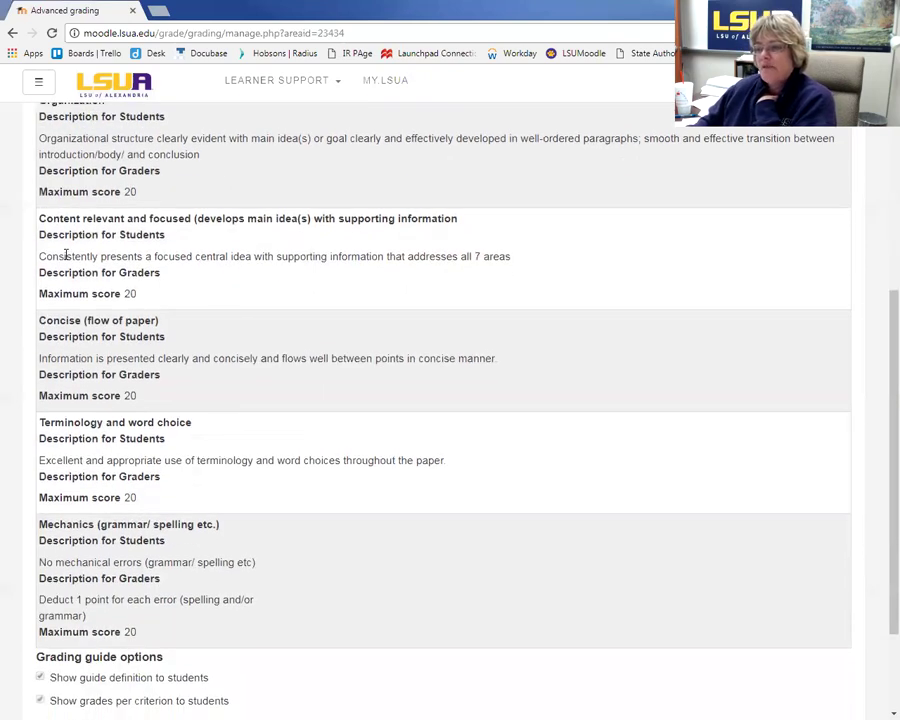
drag(46, 218, 510, 220)
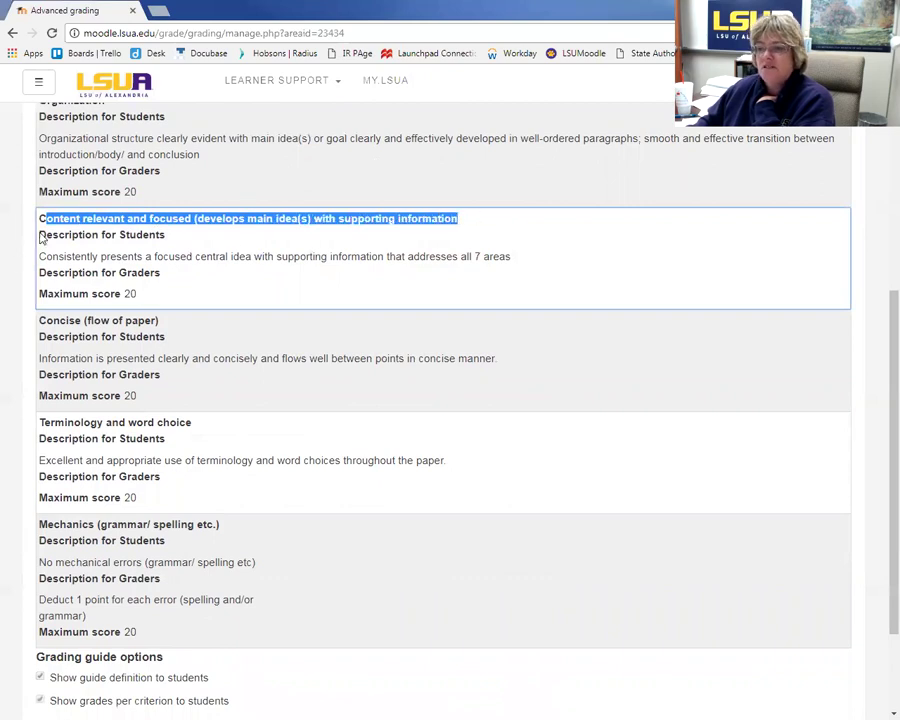
drag(39, 256, 516, 257)
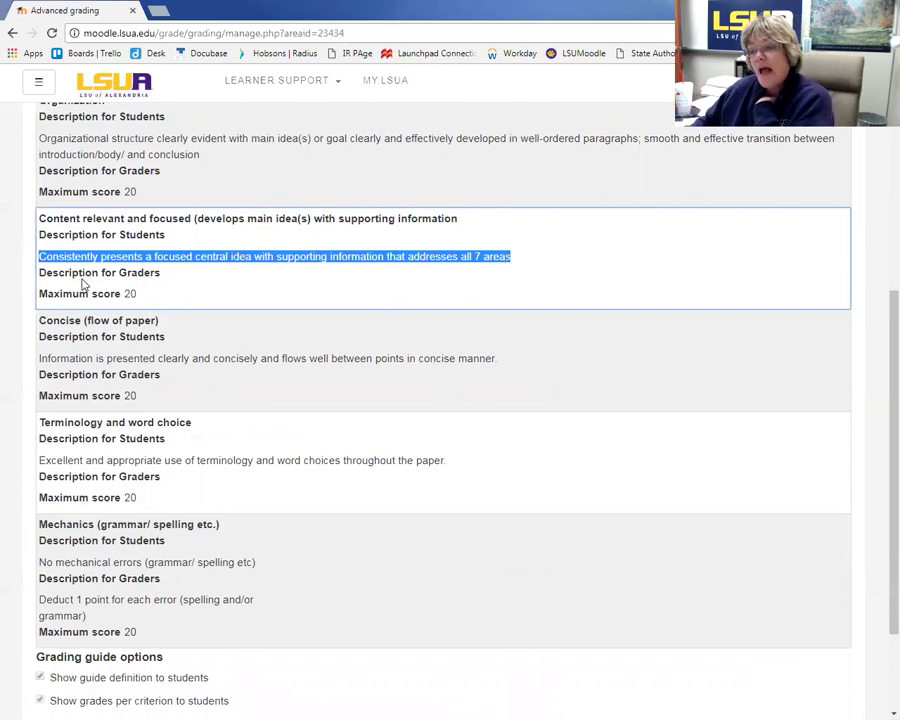
drag(53, 276, 177, 279)
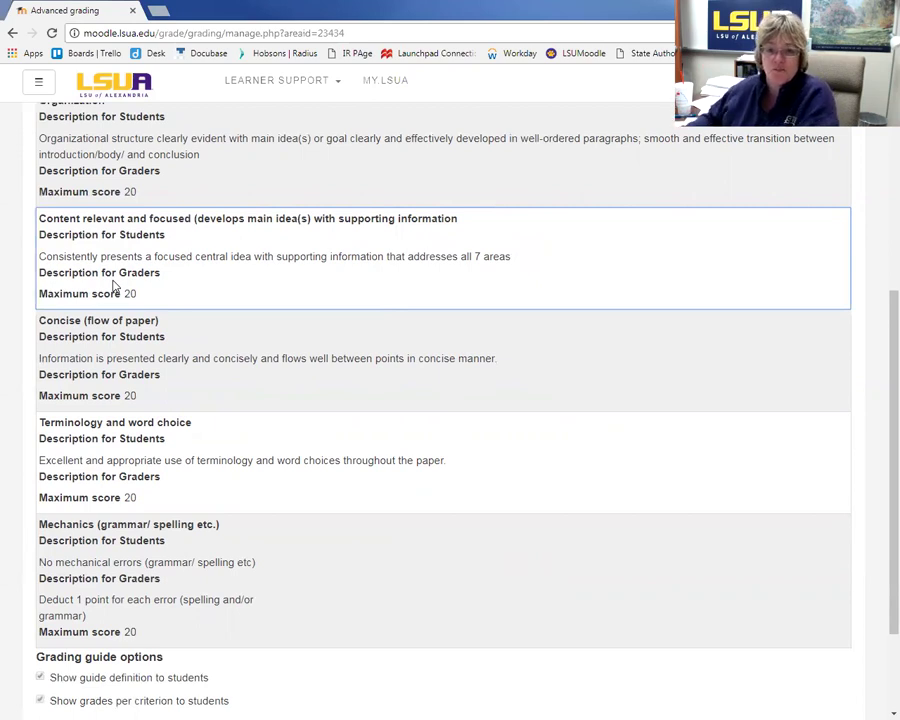
scroll(240, 402, down, 3)
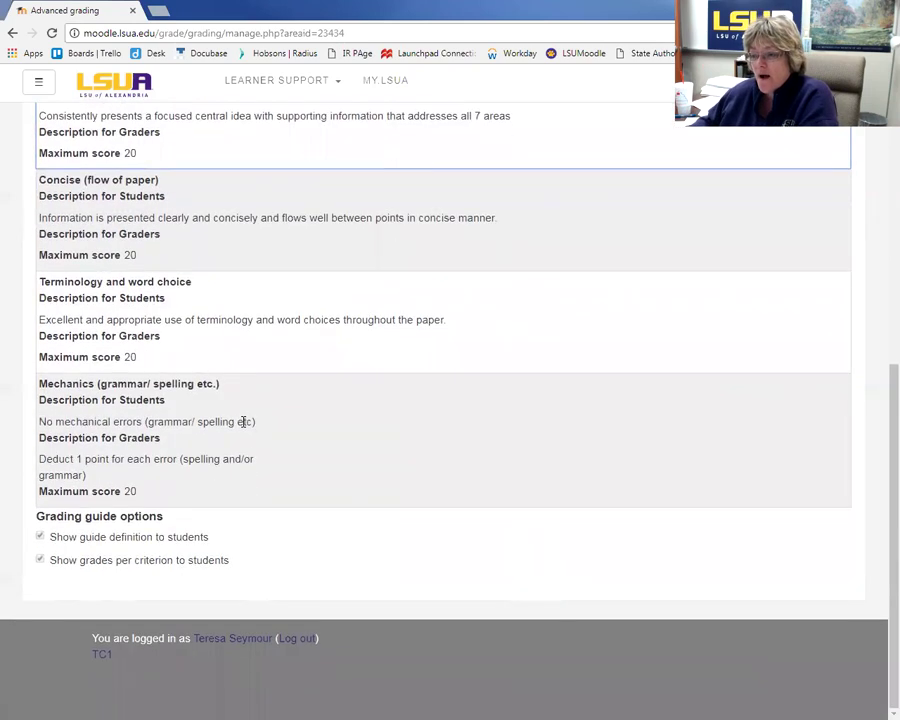
Step: Return to the TC1 course page and start adding an activity or resource to the last course section
scroll(243, 421, up, 4)
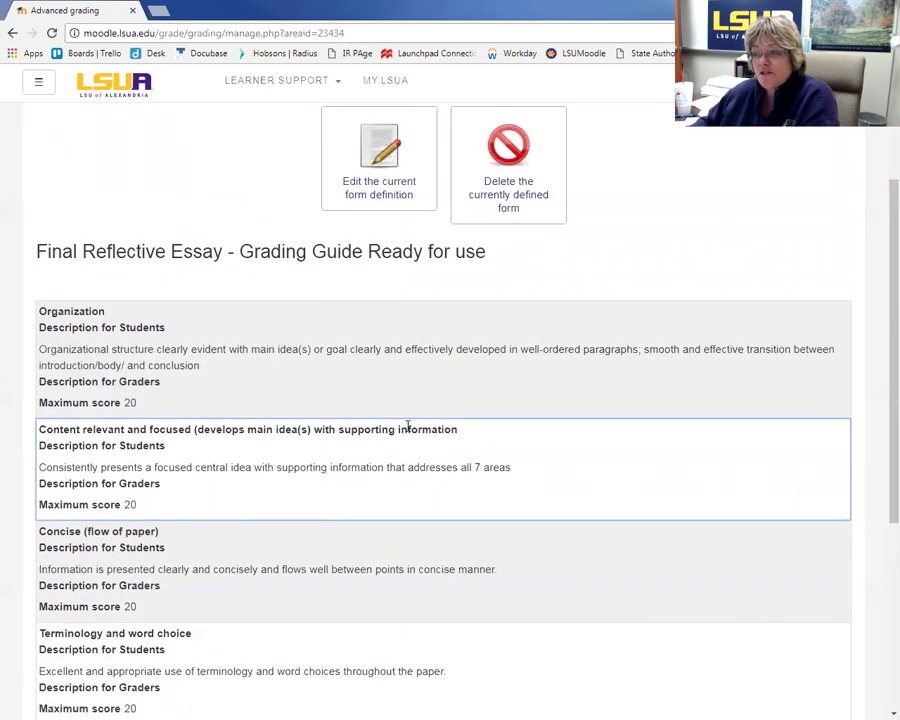
scroll(408, 426, up, 3)
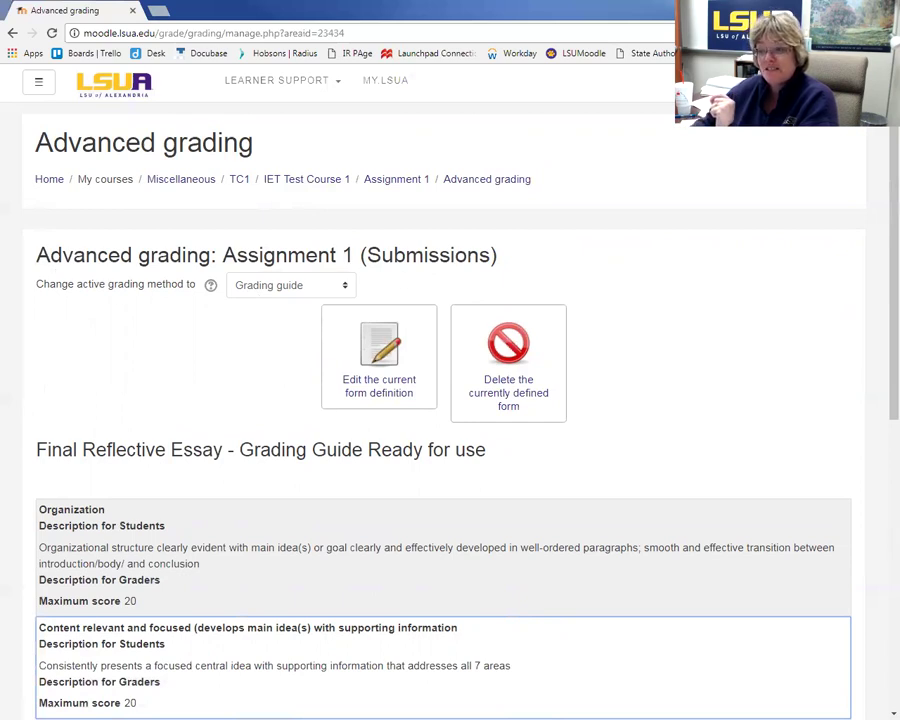
click(244, 182)
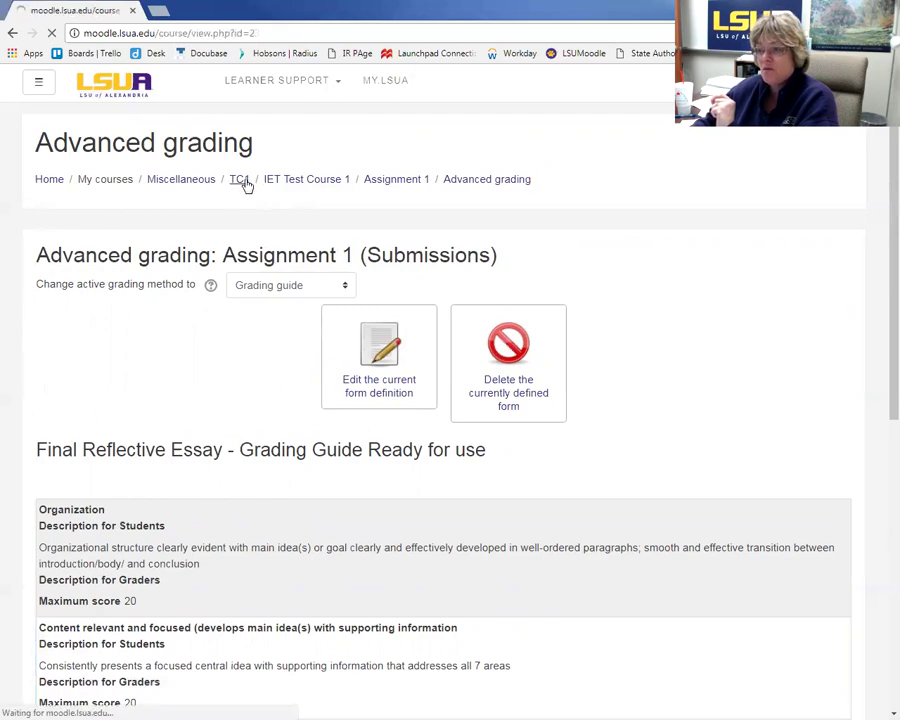
scroll(285, 398, down, 10)
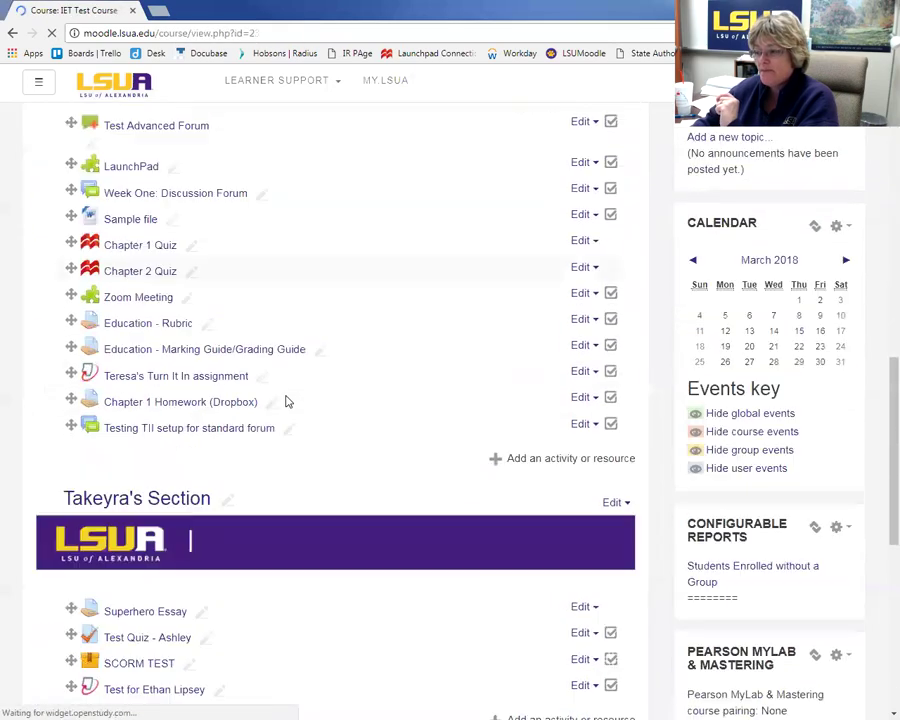
scroll(285, 401, down, 5)
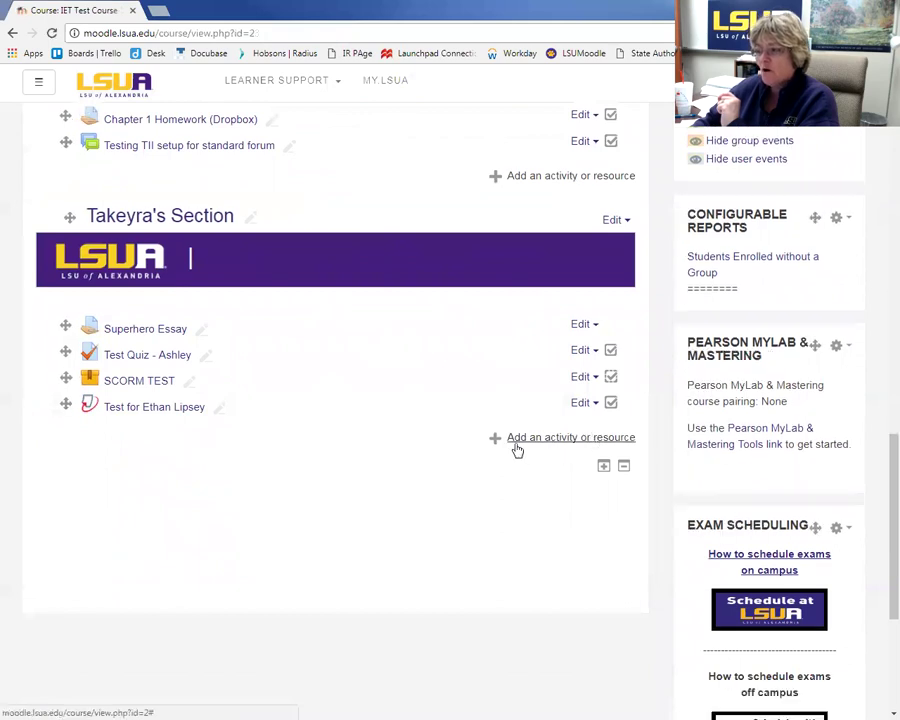
click(534, 441)
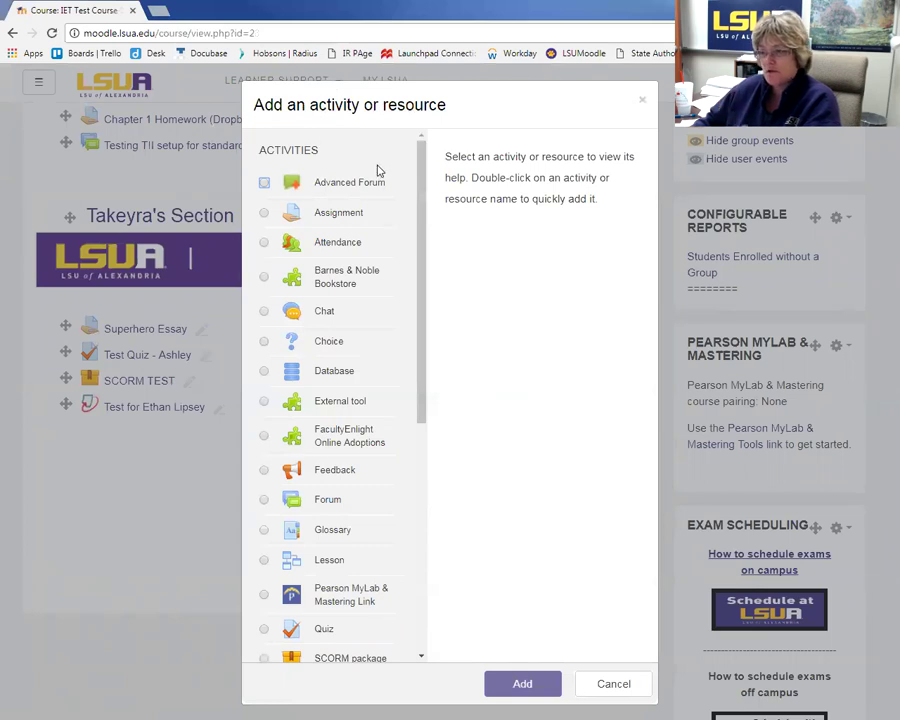
Step: Browse the available activities and resources and read the descriptions of Attendance, Barnes & Noble Bookstore, Choice, Feedback and Forum
drag(416, 176, 420, 523)
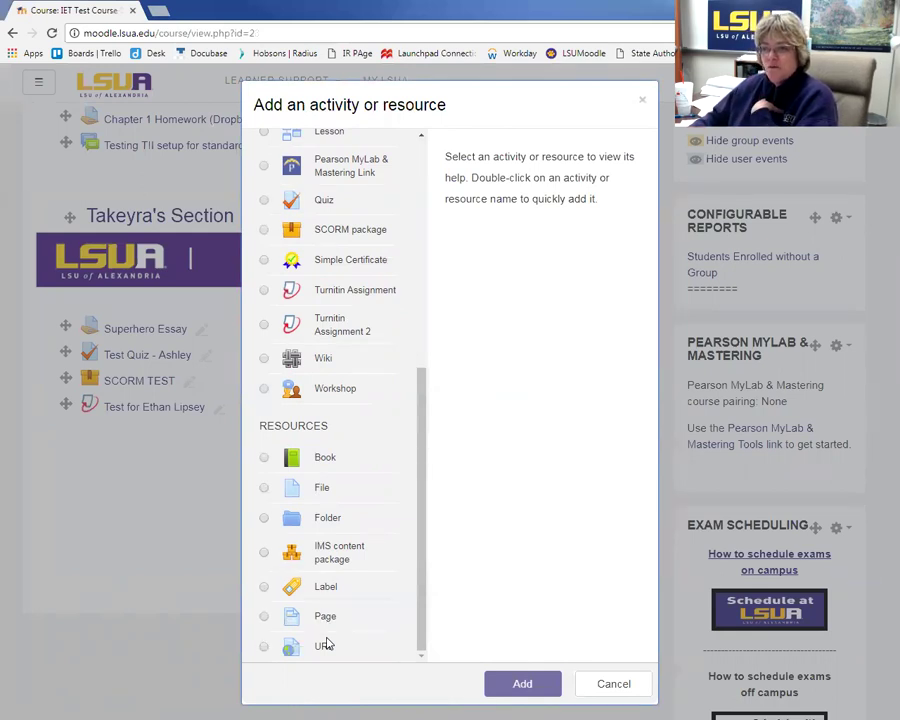
drag(420, 468, 343, 118)
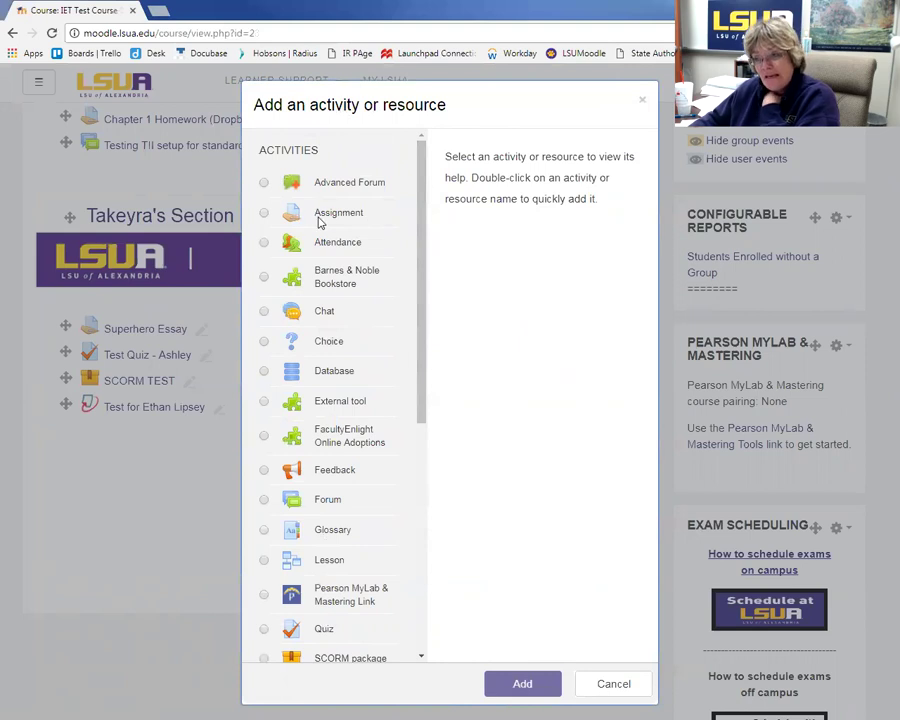
click(264, 243)
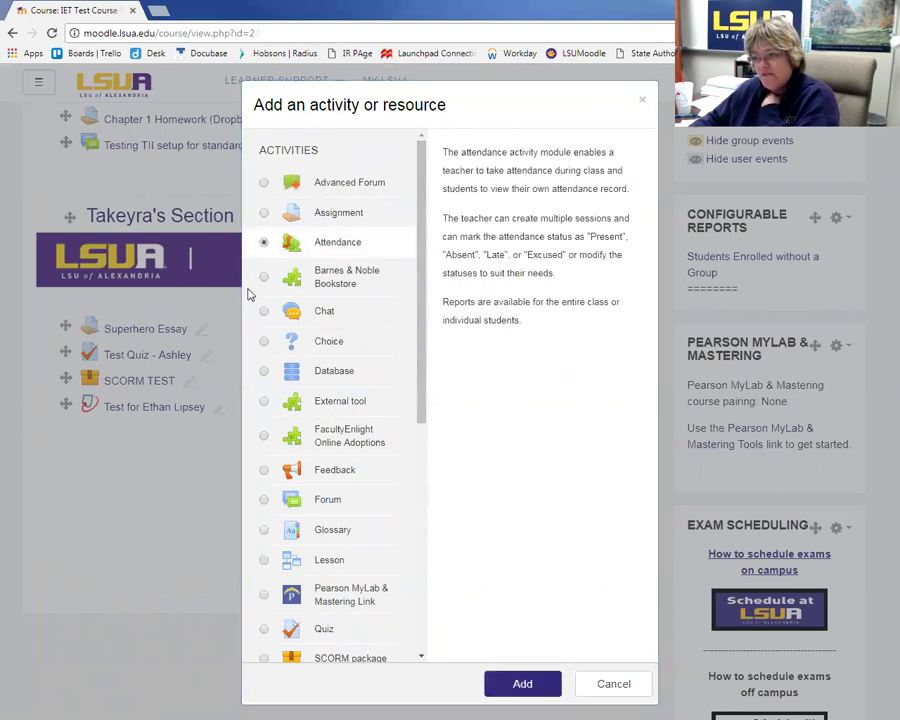
click(336, 281)
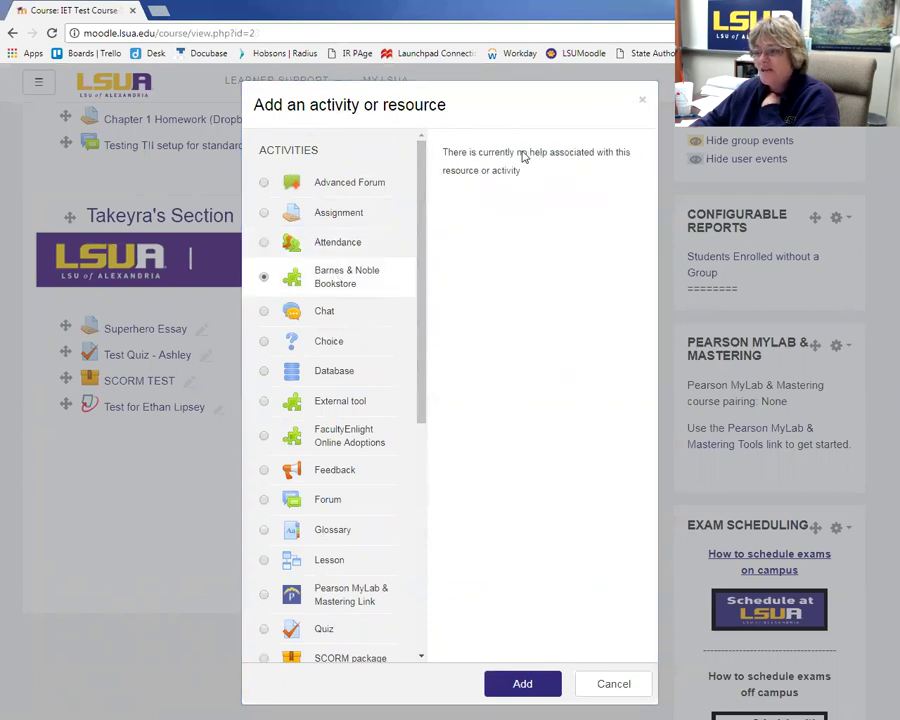
click(335, 346)
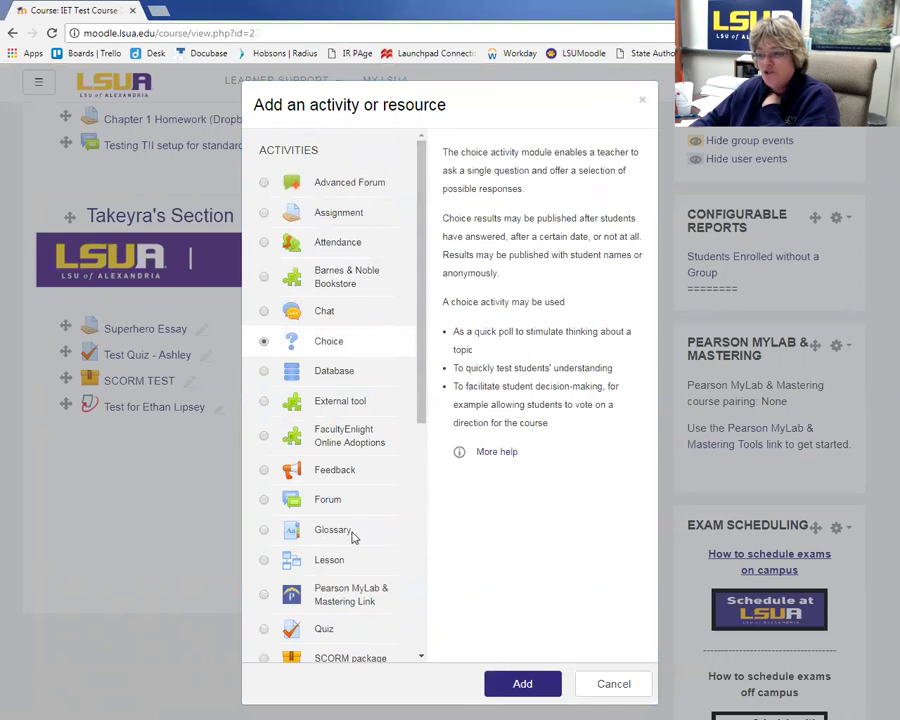
click(333, 474)
click(330, 504)
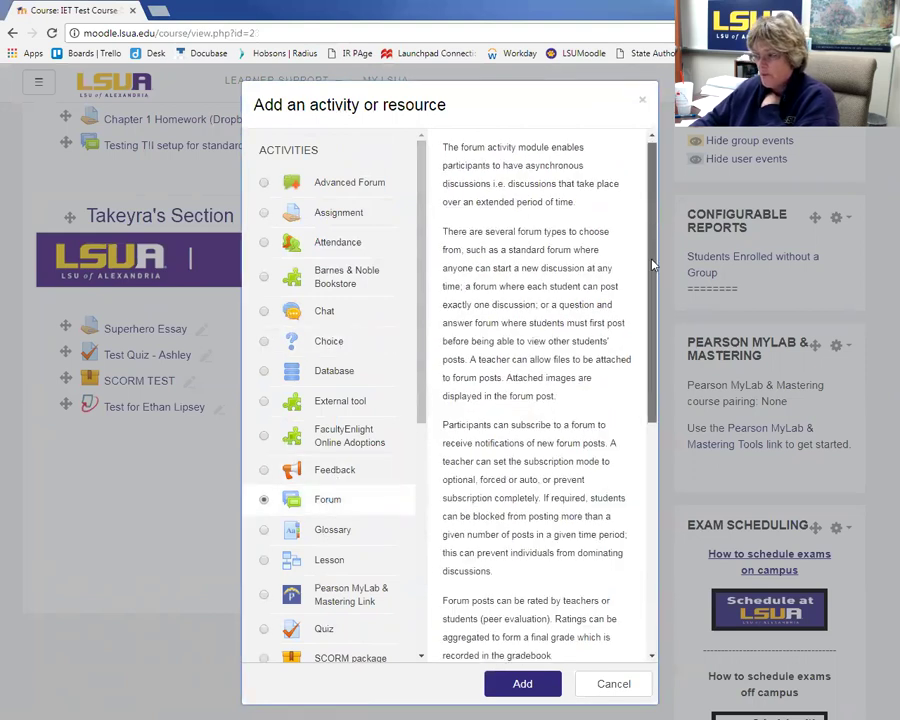
scroll(626, 453, down, 5)
scroll(633, 413, up, 5)
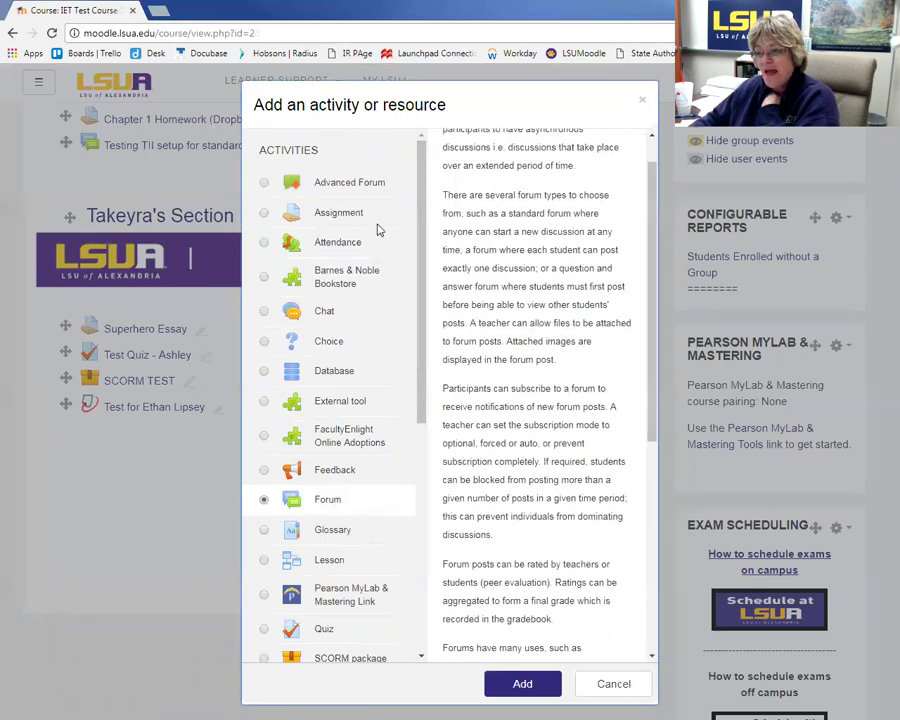
Step: Add a new Assignment named "sample rubric" with the description "sgfdsg fgsdf"
click(263, 213)
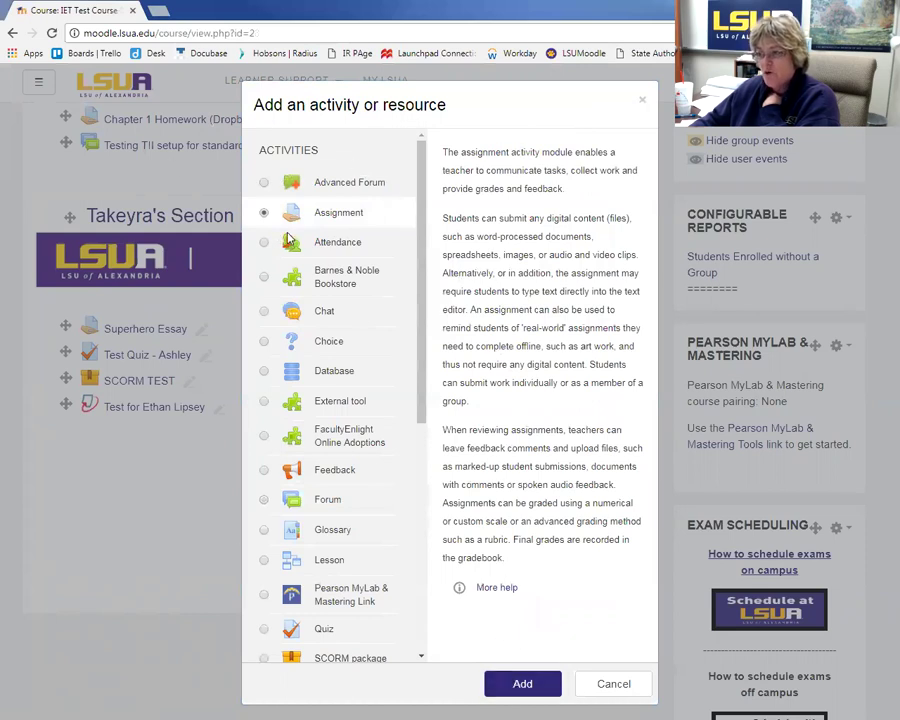
click(520, 684)
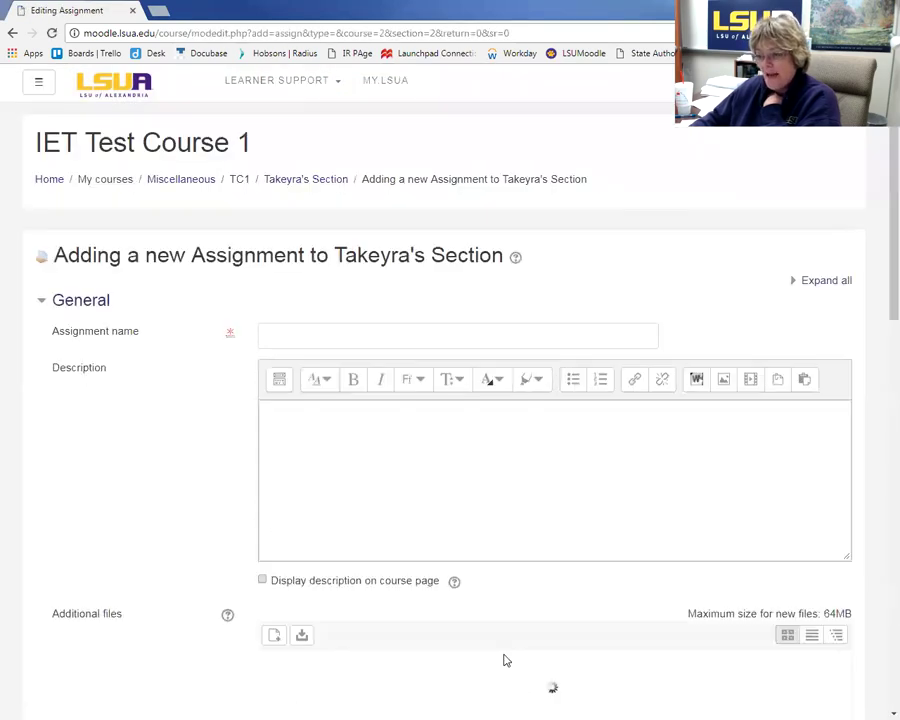
click(294, 344)
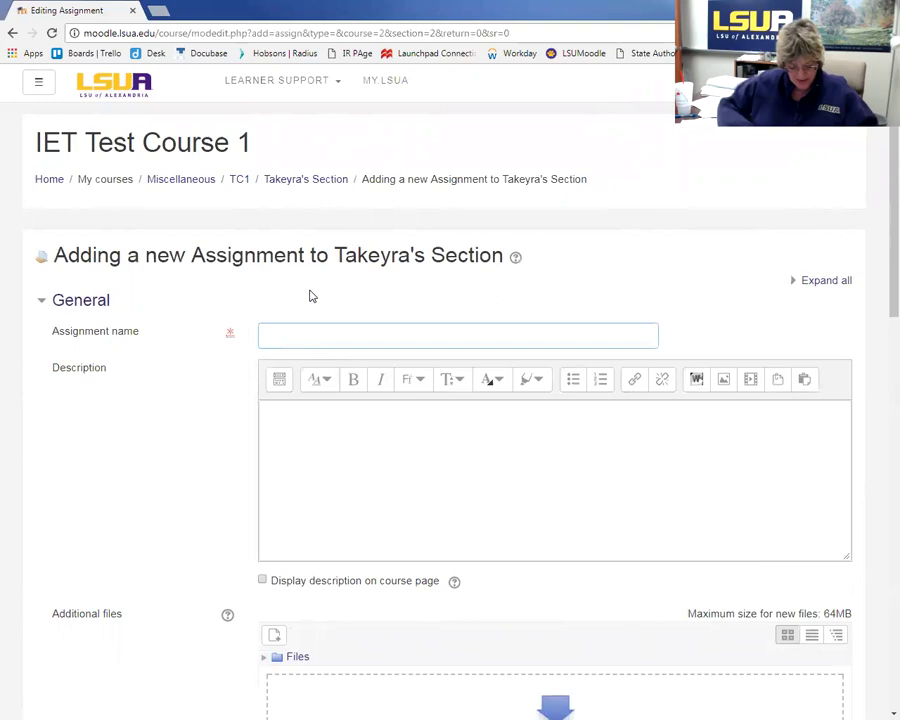
text(sample )
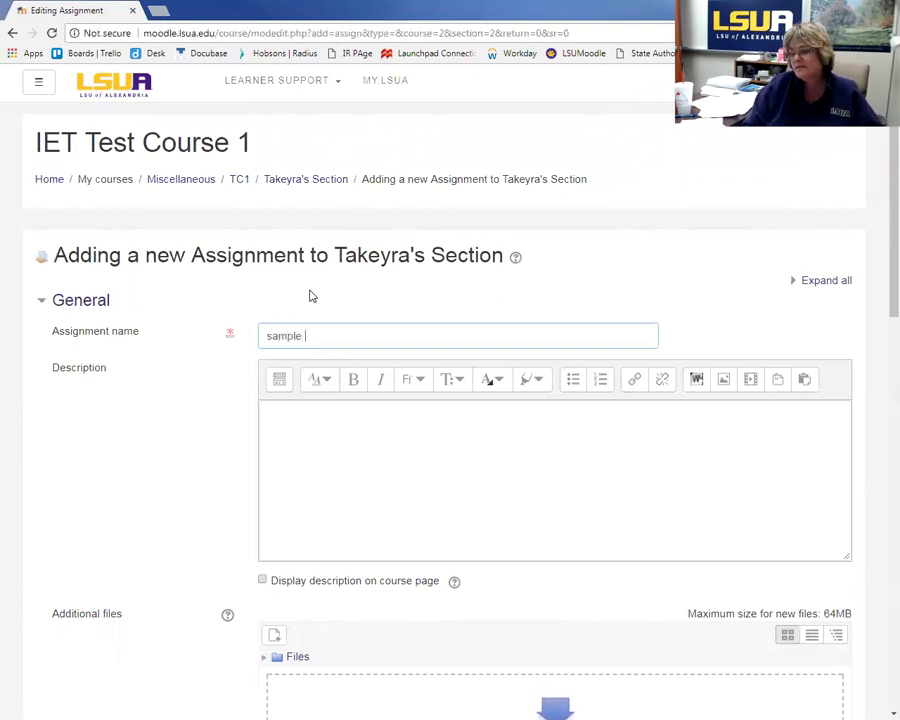
text(rubric)
key(BackSpace)
key(BackSpace)
text(ic)
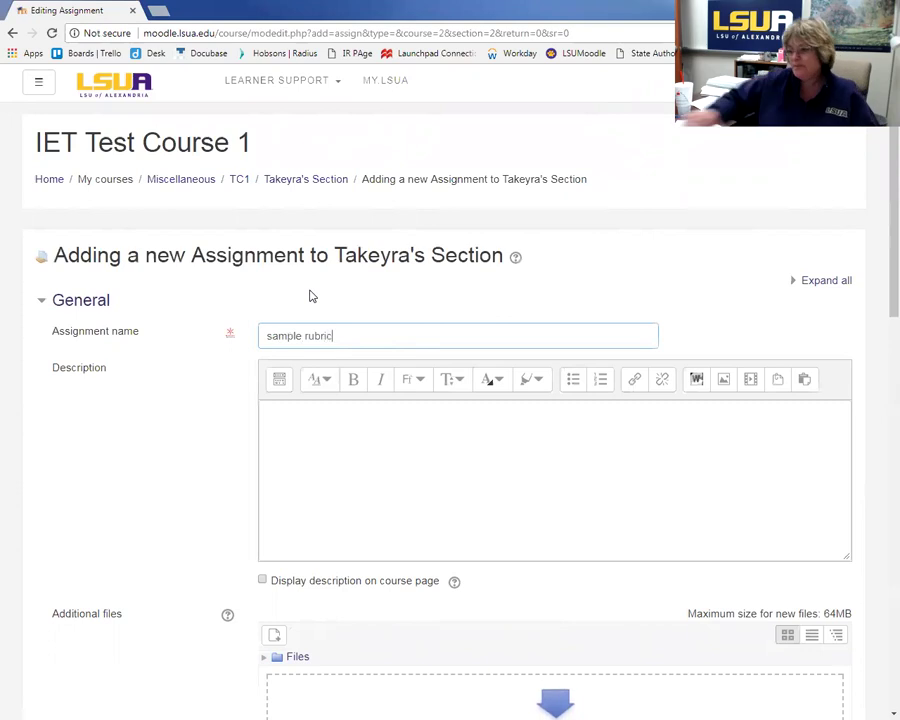
click(300, 490)
text(sghfsg fgsdf)
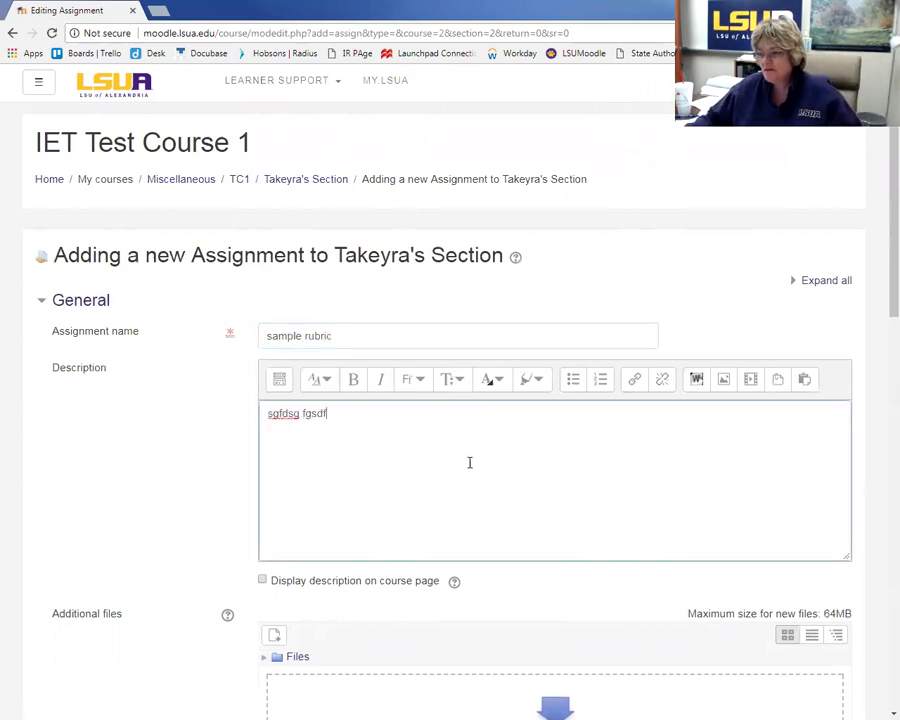
Step: Expand all of the assignment's settings sections and disable the Allow submissions from date and the Due date
scroll(470, 463, down, 9)
scroll(470, 467, down, 3)
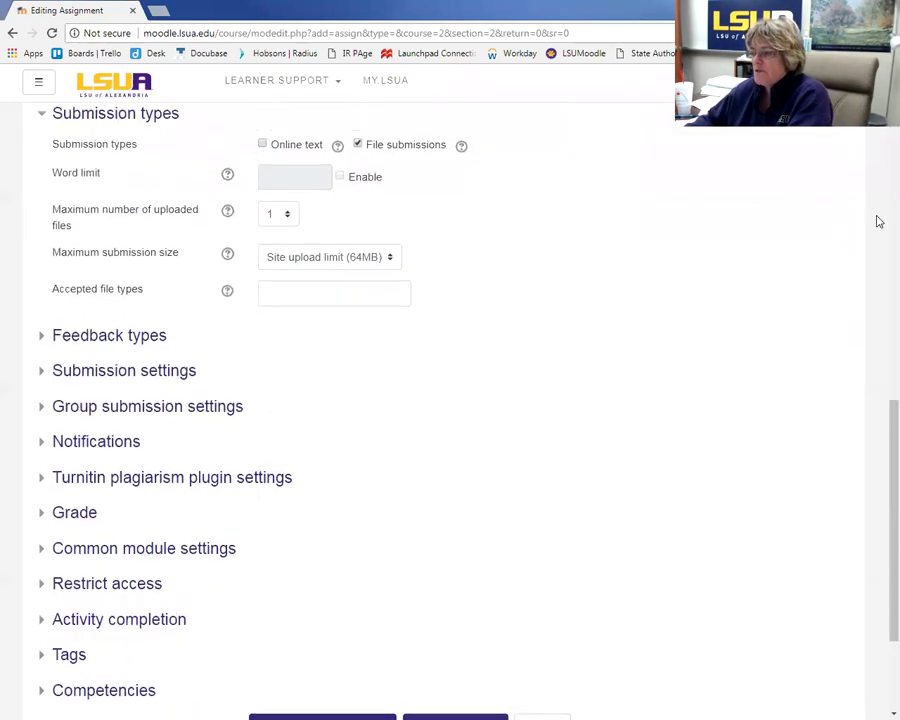
scroll(878, 220, up, 4)
scroll(757, 264, up, 5)
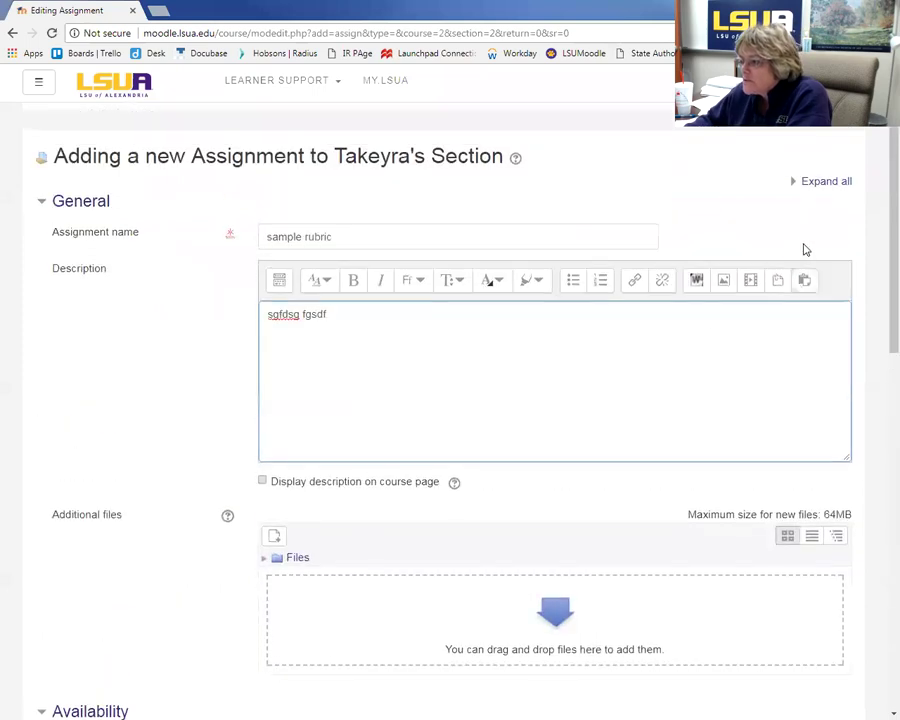
click(826, 280)
scroll(502, 522, down, 5)
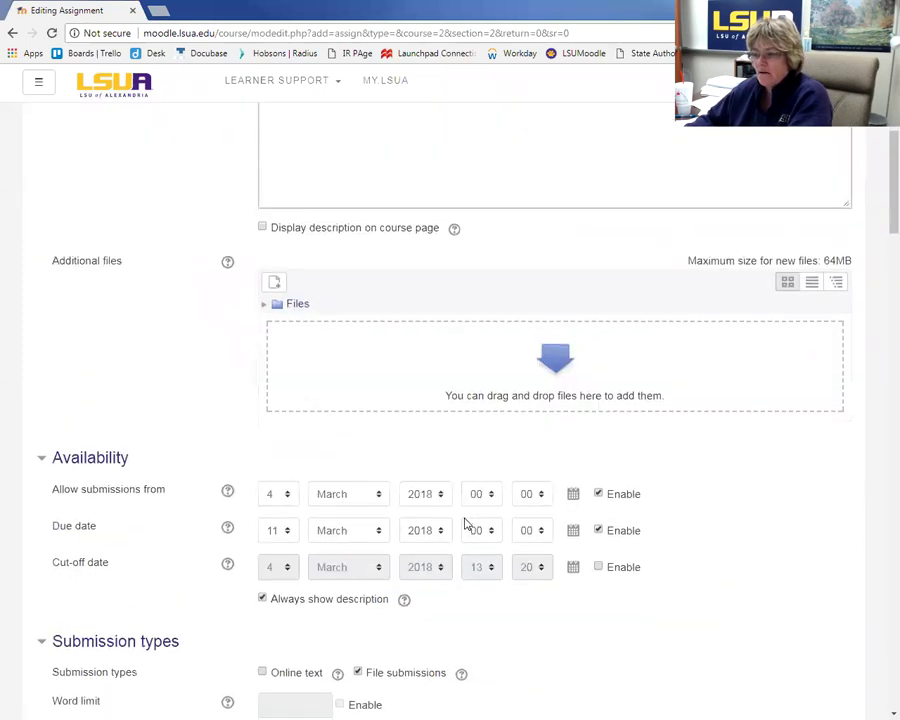
click(598, 285)
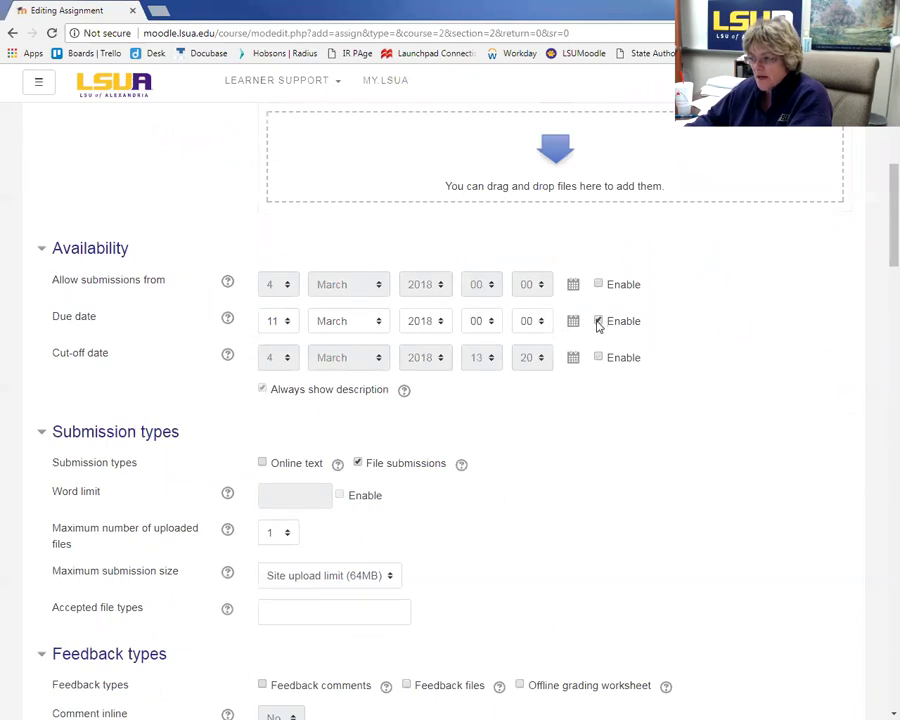
click(598, 321)
scroll(508, 432, down, 1)
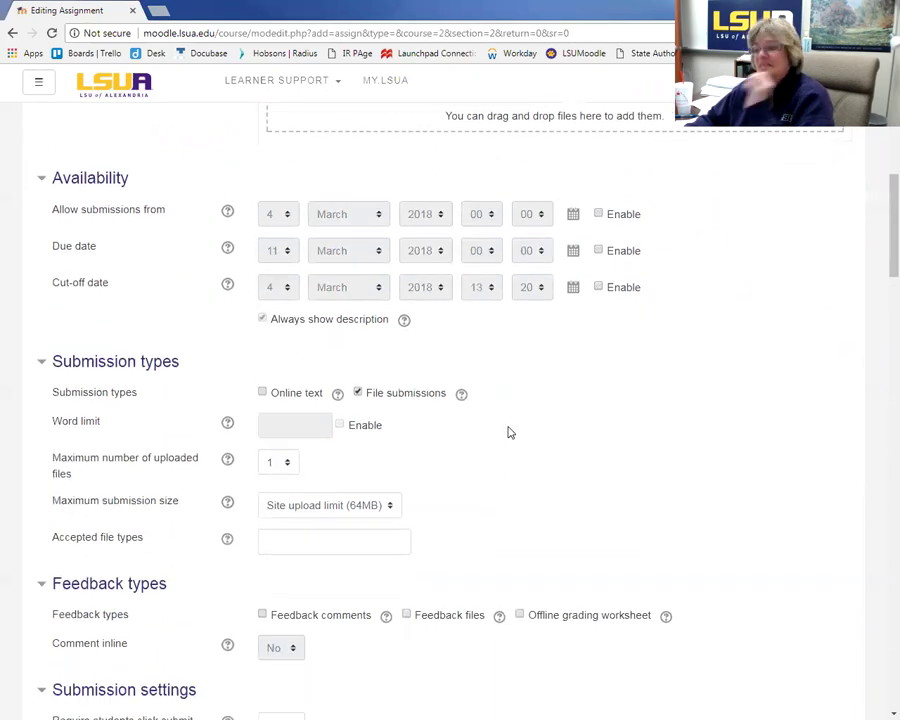
Step: Enable Online text as a submission type, and turn on Feedback comments and Feedback files
click(262, 394)
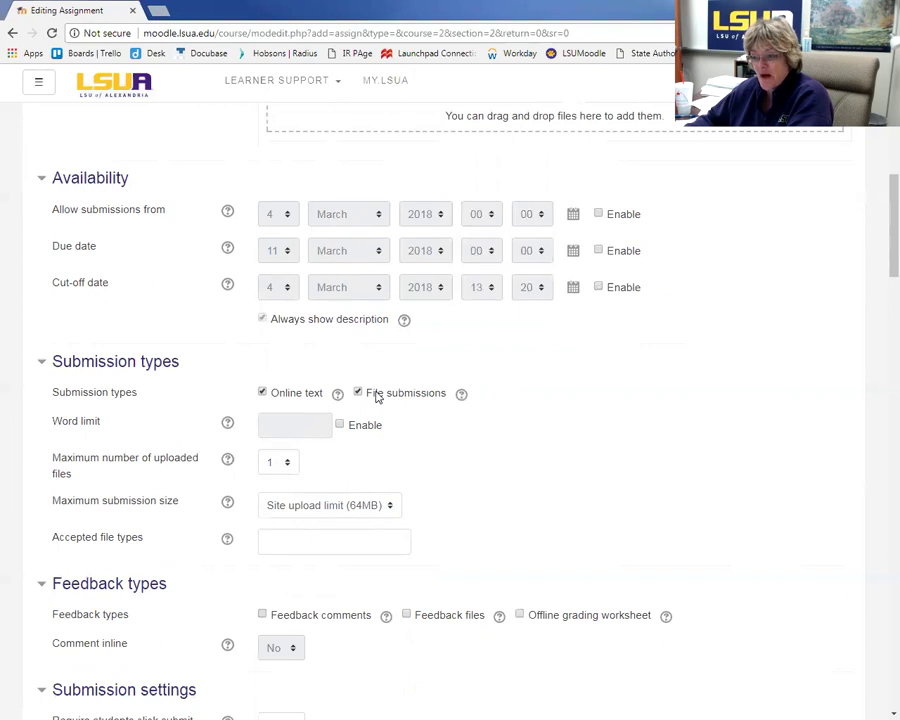
scroll(464, 484, down, 4)
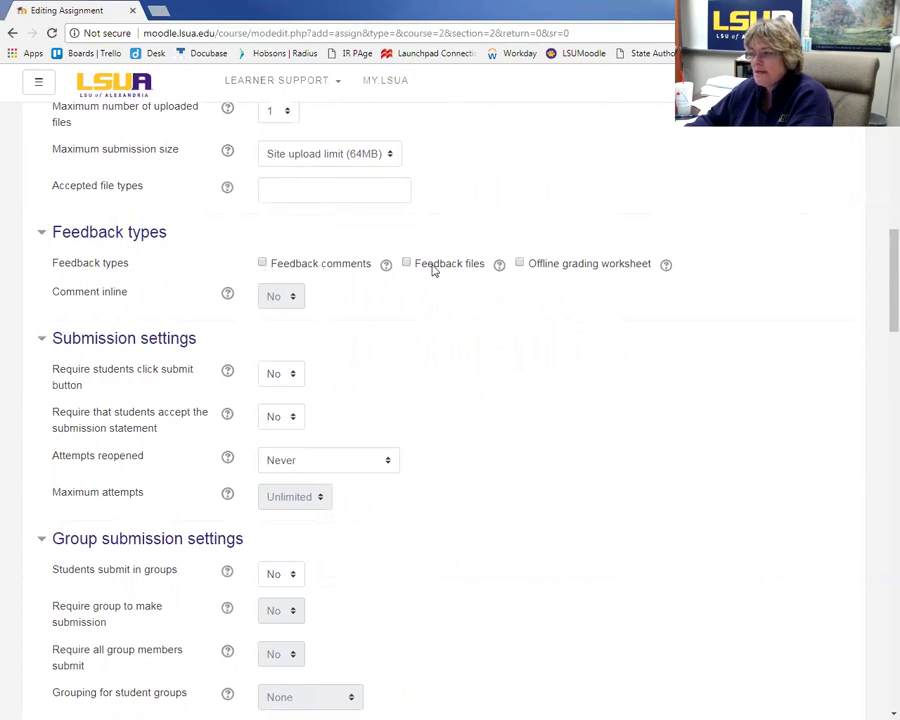
click(263, 264)
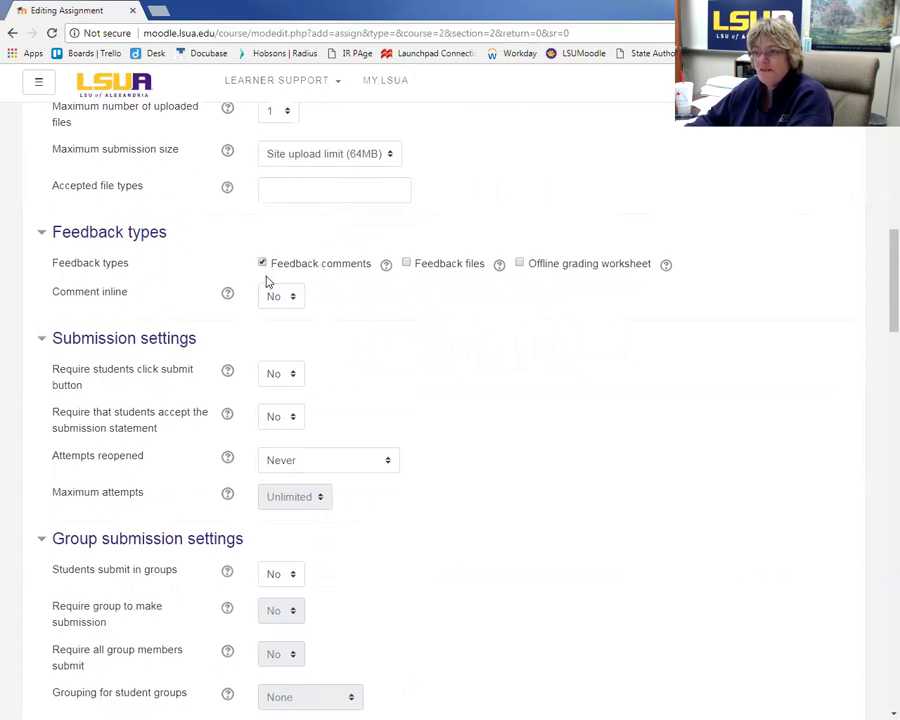
click(407, 264)
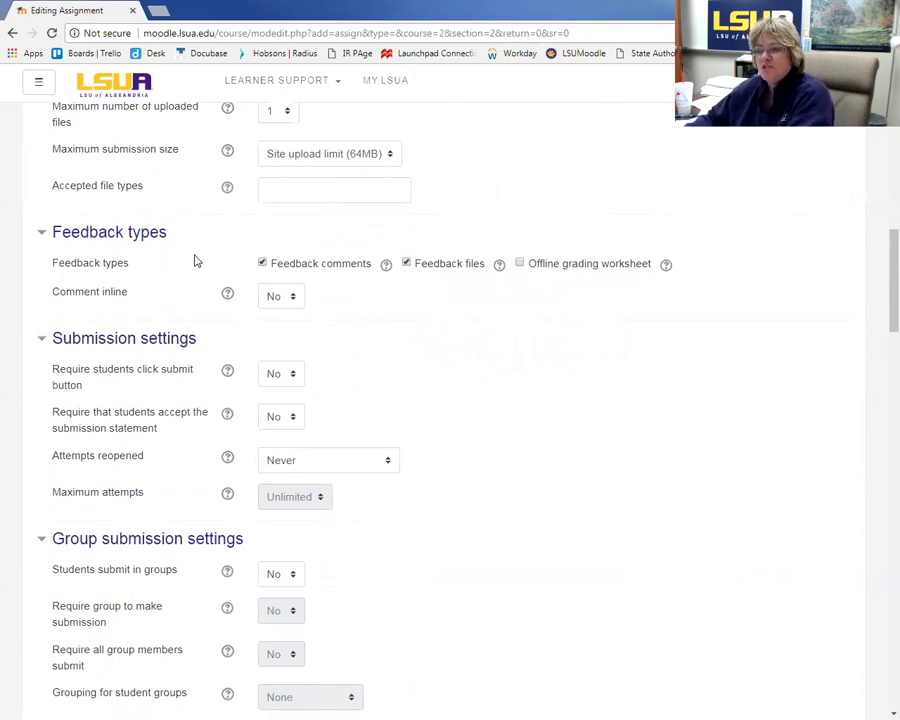
Step: Read the help for Comment inline and Require students click submit button, and review the remaining assignment settings through Competencies
click(227, 295)
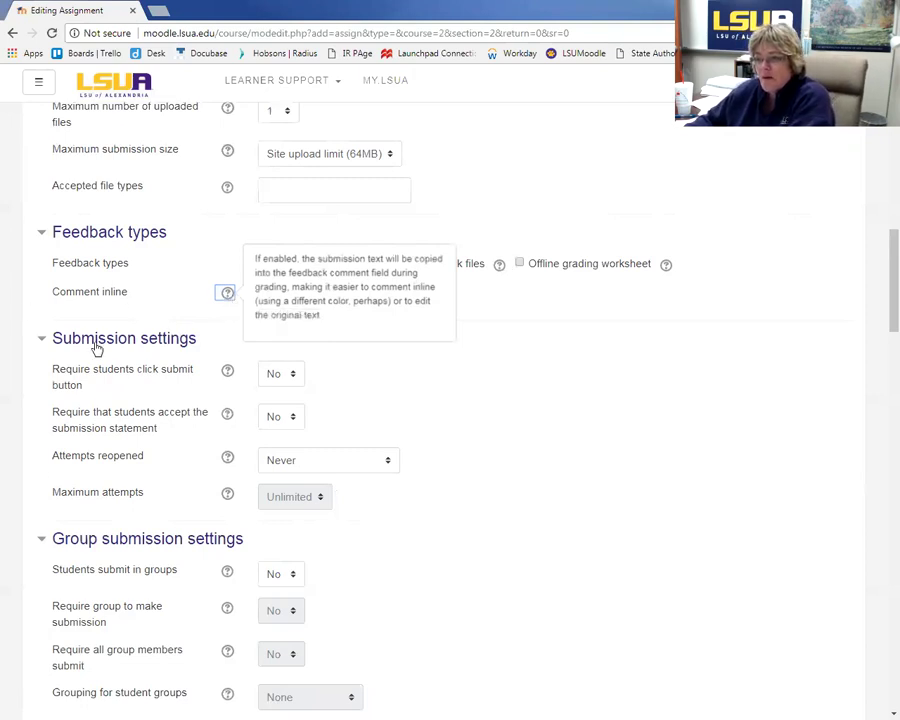
click(228, 371)
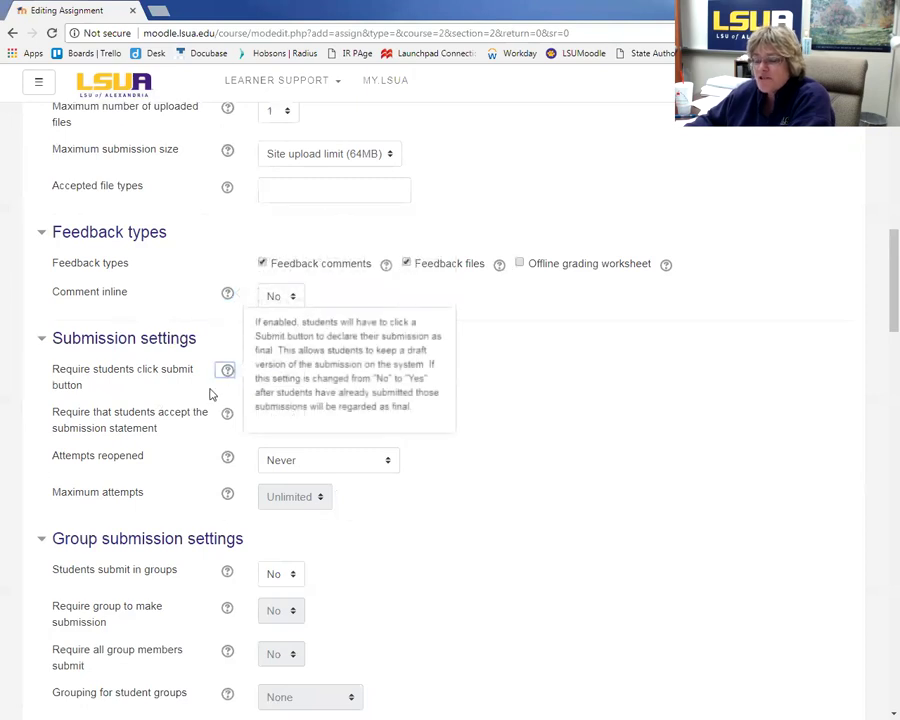
click(627, 440)
scroll(447, 493, down, 3)
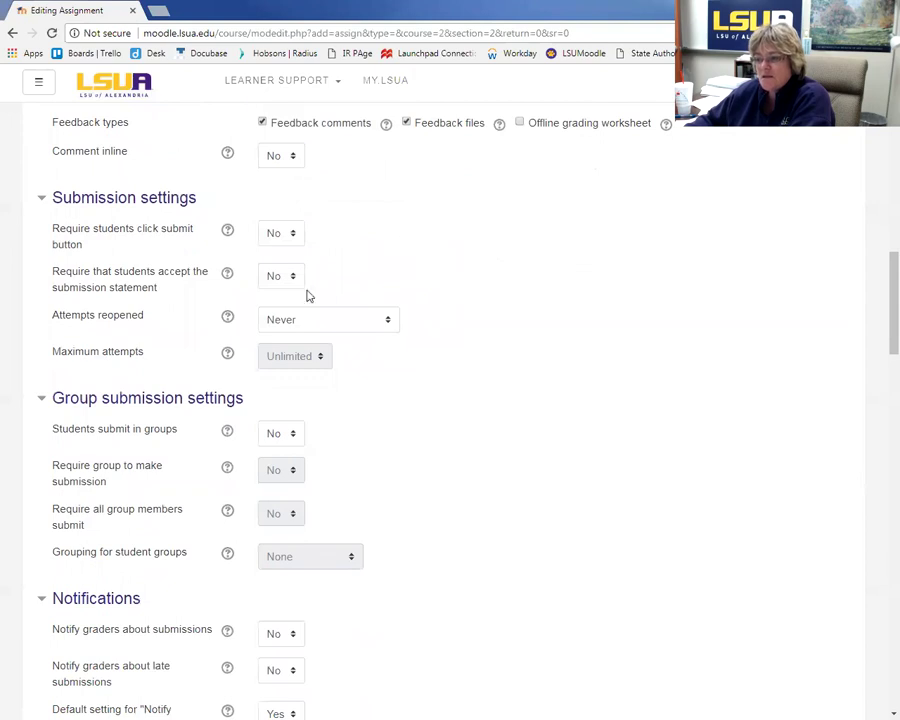
scroll(326, 344, down, 10)
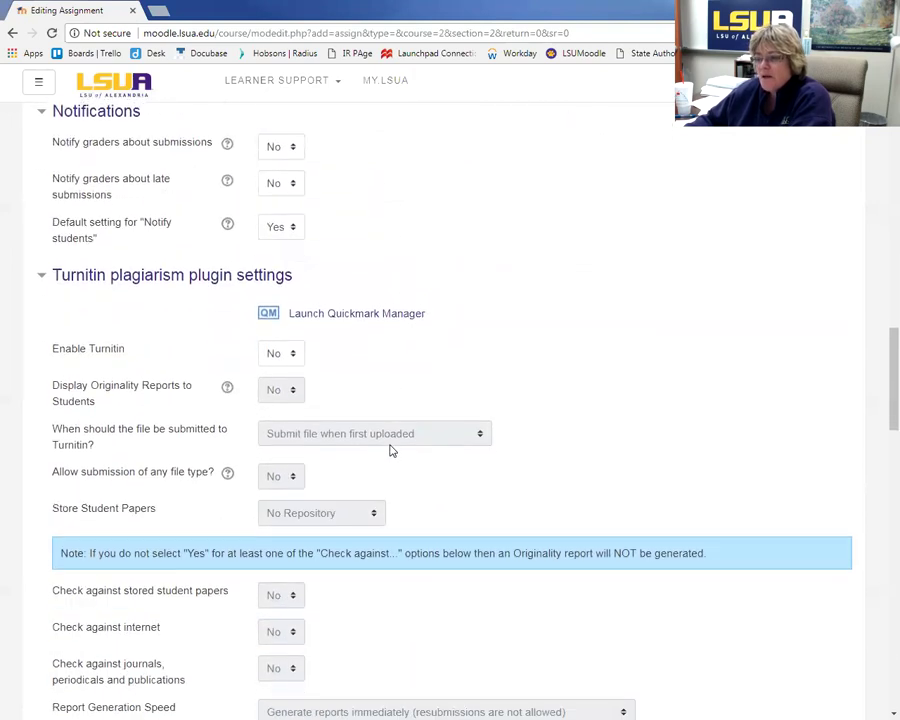
scroll(392, 450, down, 15)
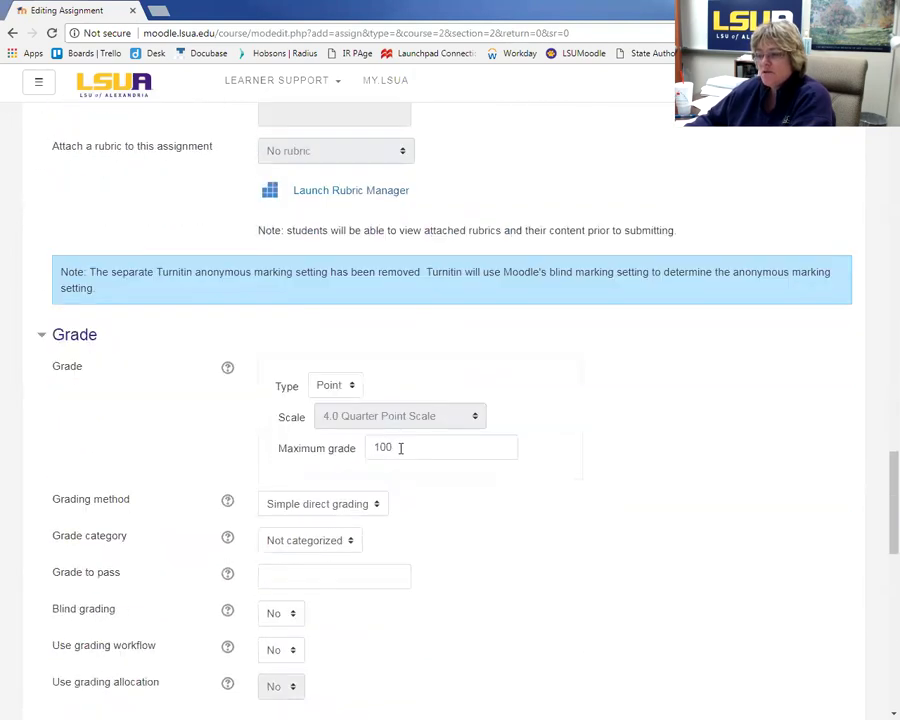
scroll(400, 448, down, 3)
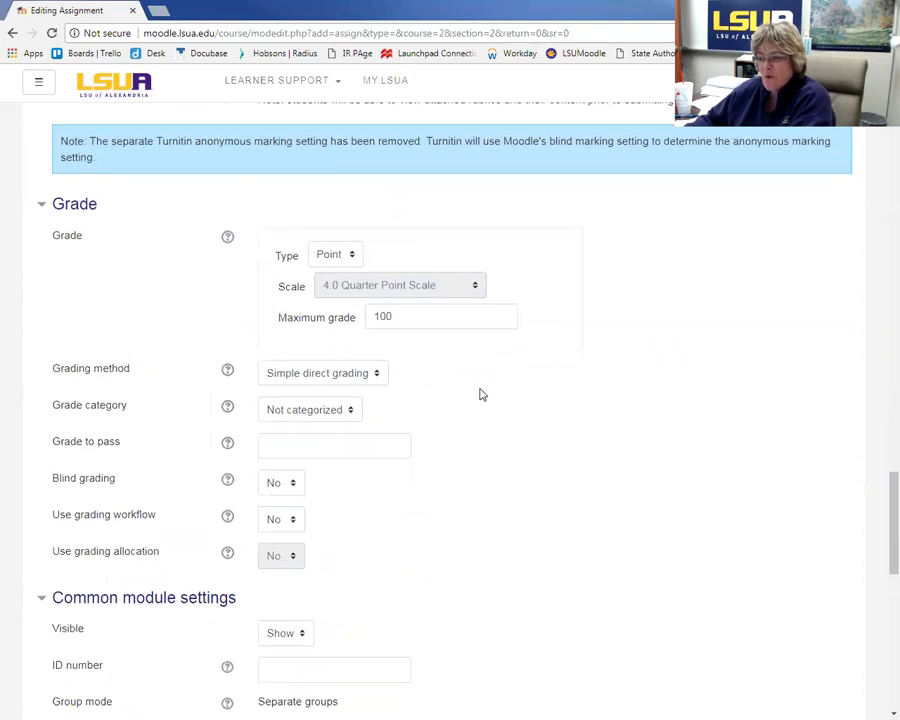
scroll(478, 394, down, 13)
scroll(483, 400, down, 4)
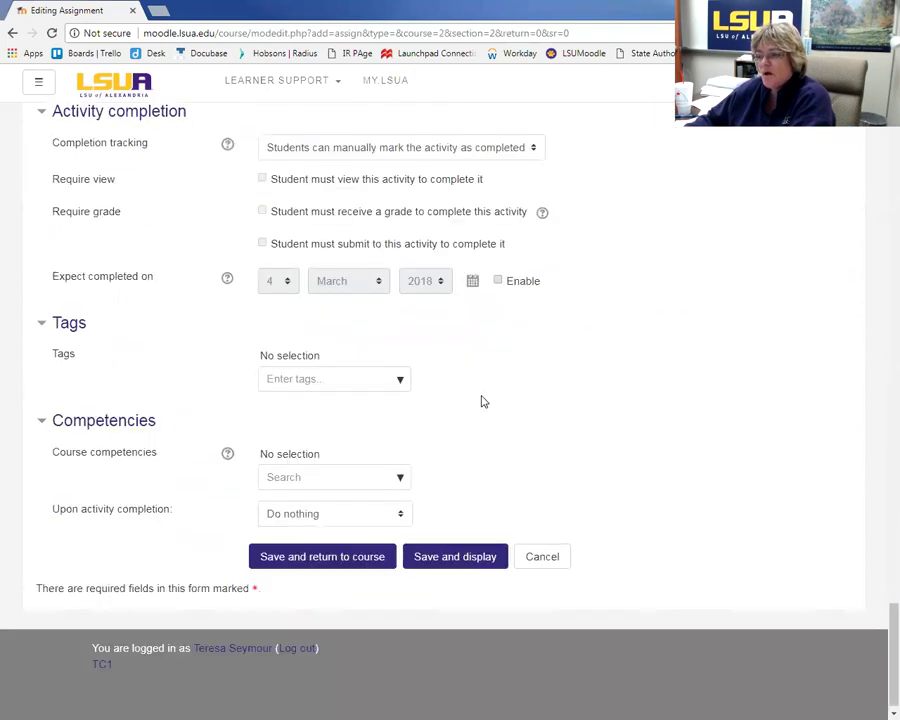
Step: Save and display the new assignment, and open its Advanced grading page
scroll(448, 226, up, 1)
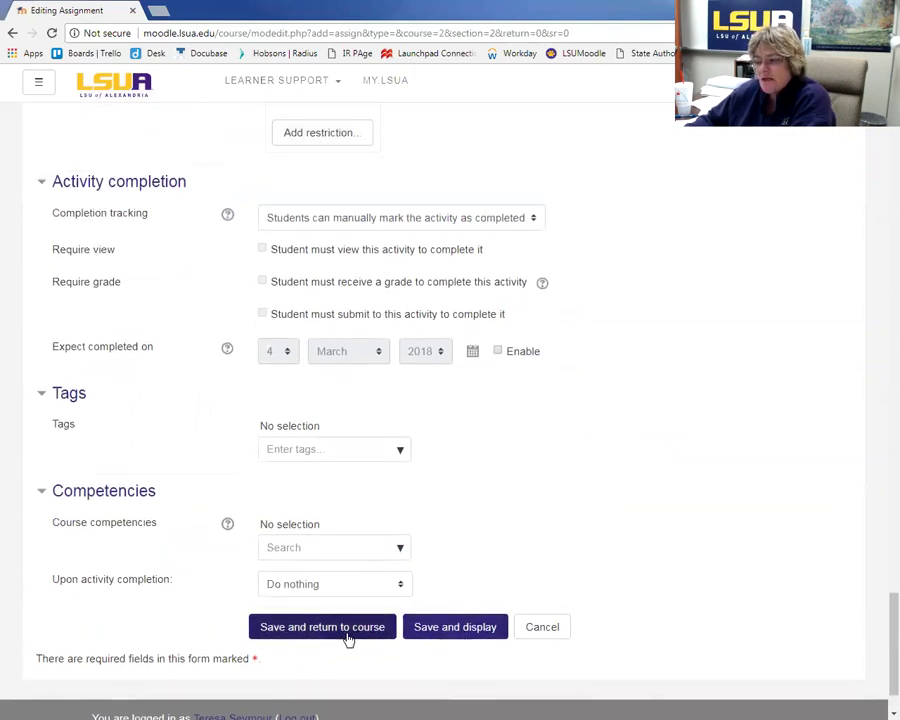
click(463, 634)
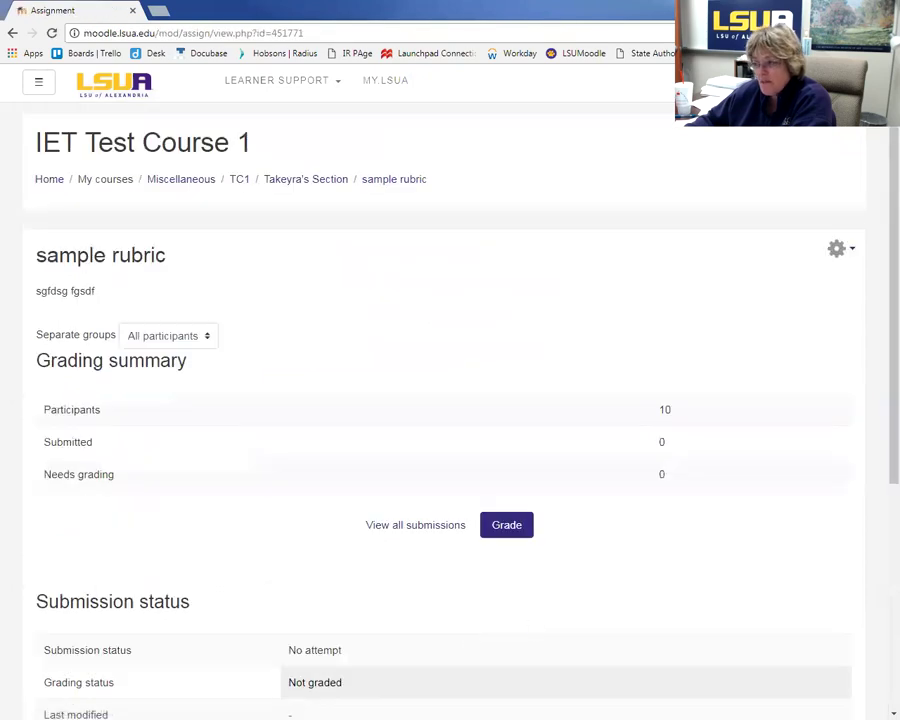
click(836, 248)
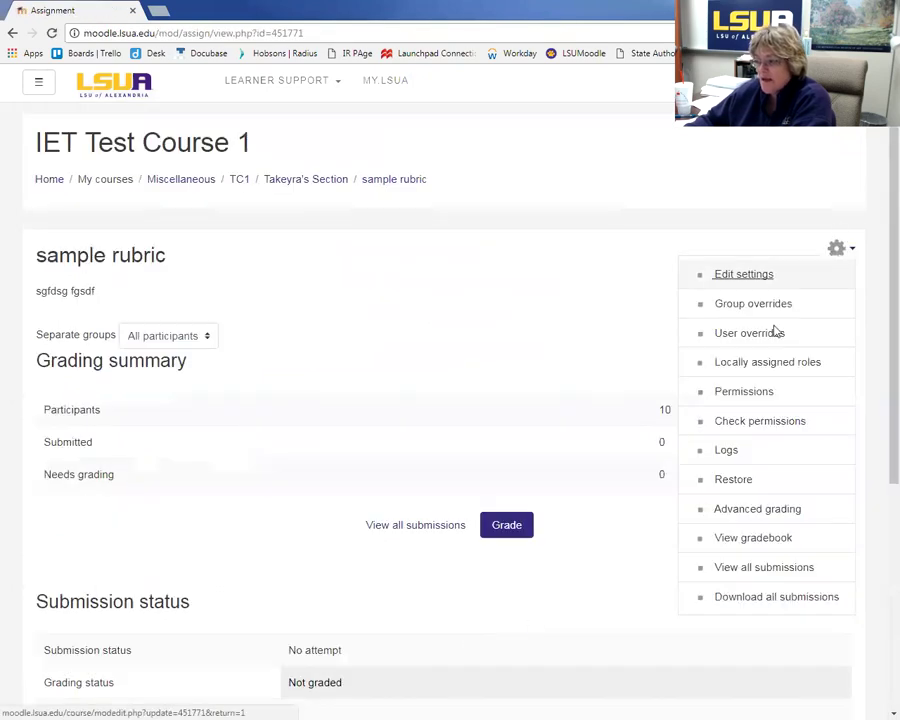
click(737, 511)
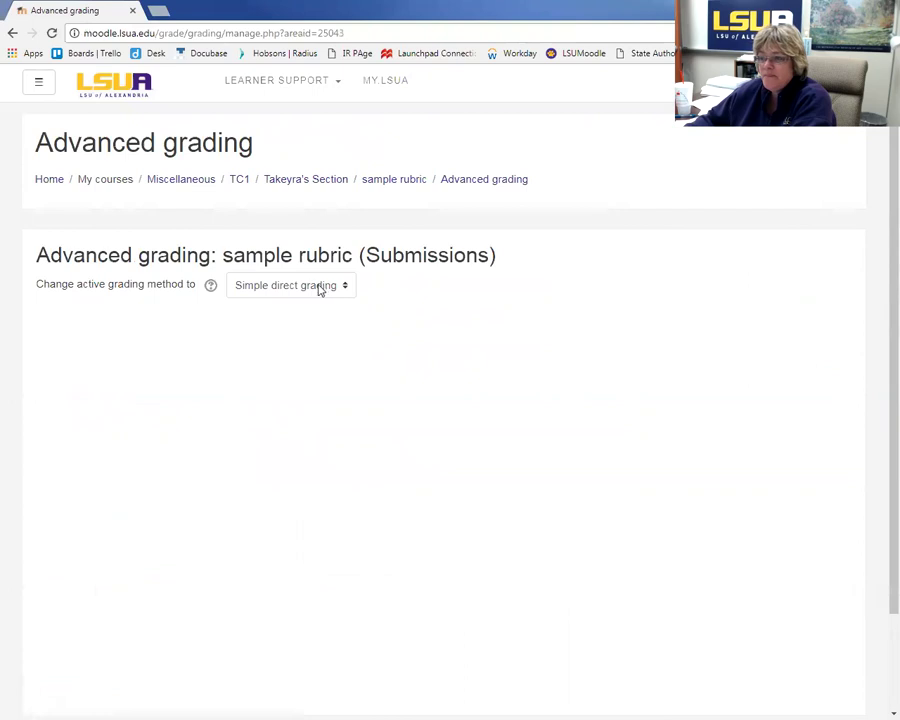
Step: Change the assignment's active grading method to Rubric, and switch it to Grading guide
click(318, 286)
click(311, 318)
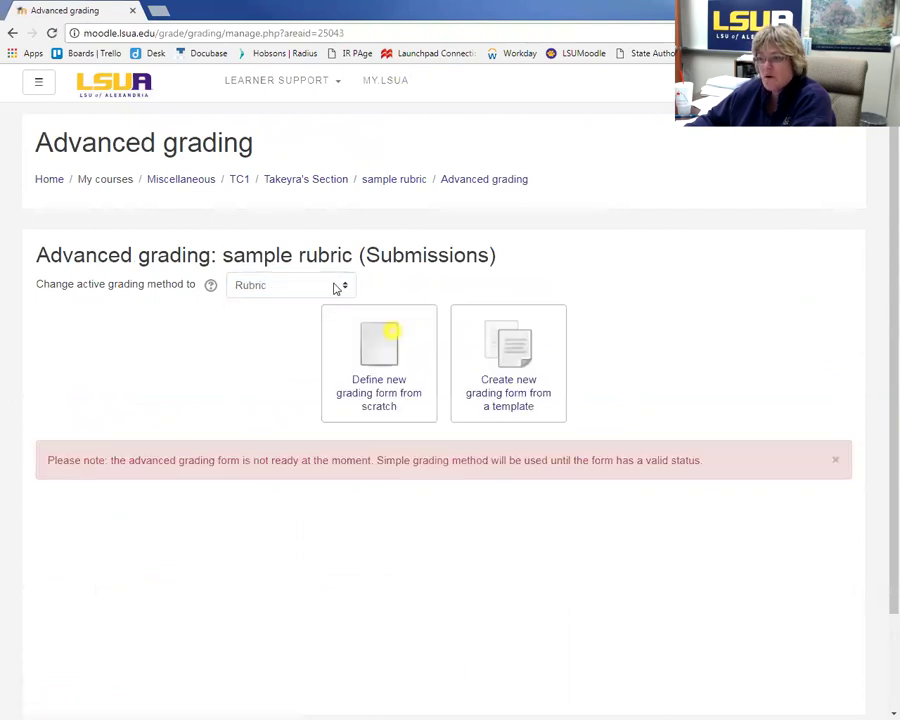
click(338, 288)
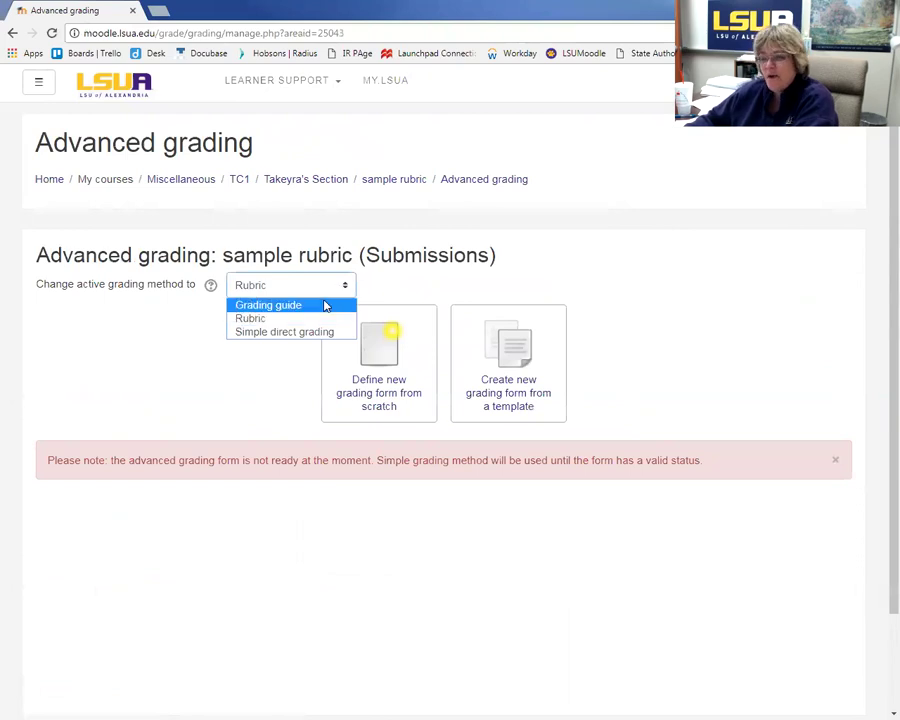
click(322, 305)
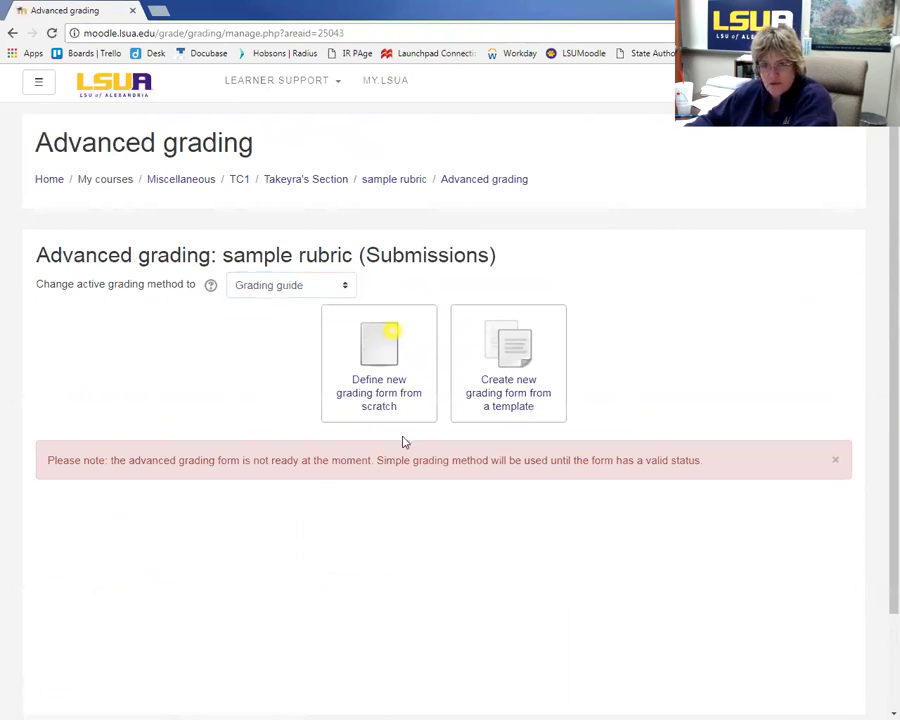
Step: Define a new grading guide from scratch, with the name "jxfgl x" and the description "xgf"
click(386, 362)
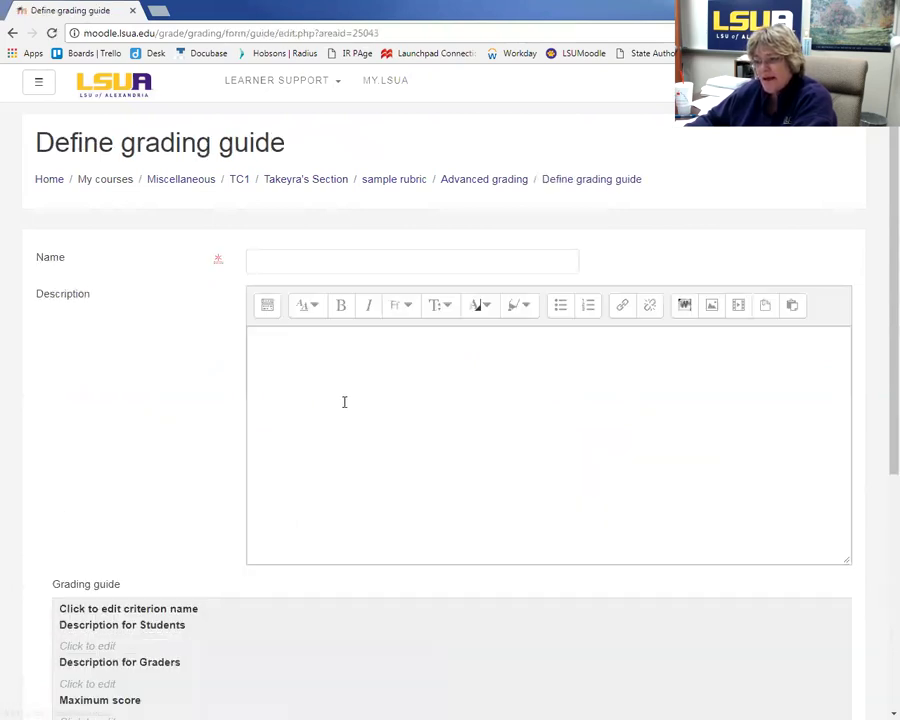
click(331, 264)
text(jxfgl x)
click(259, 464)
text(xgf)
scroll(259, 635, down, 4)
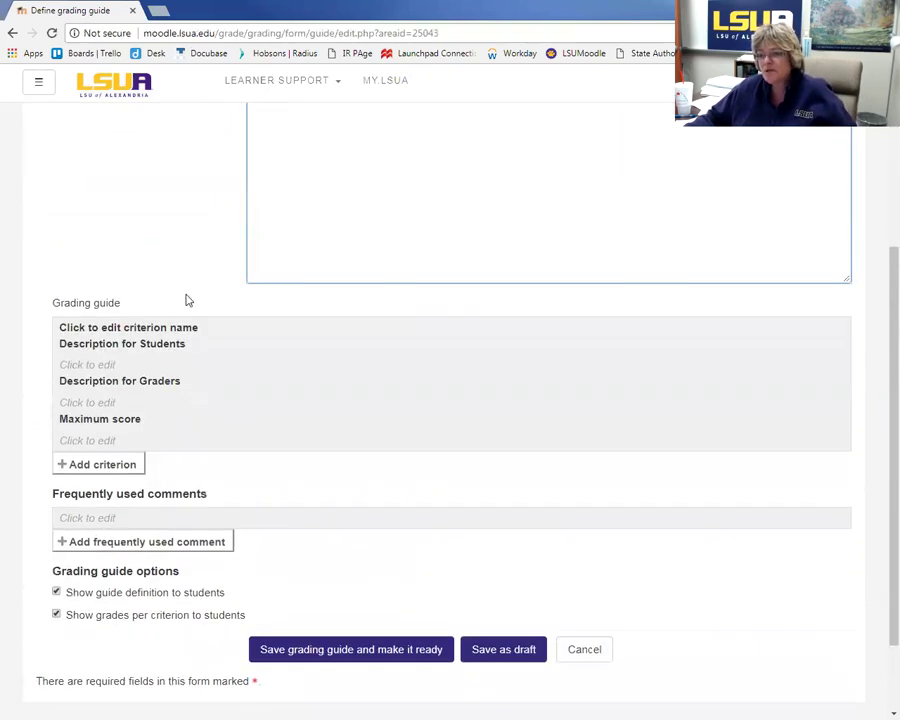
Step: Examine the criterion's editable fields: name, Description for Students, Description for Graders and Maximum score
click(92, 362)
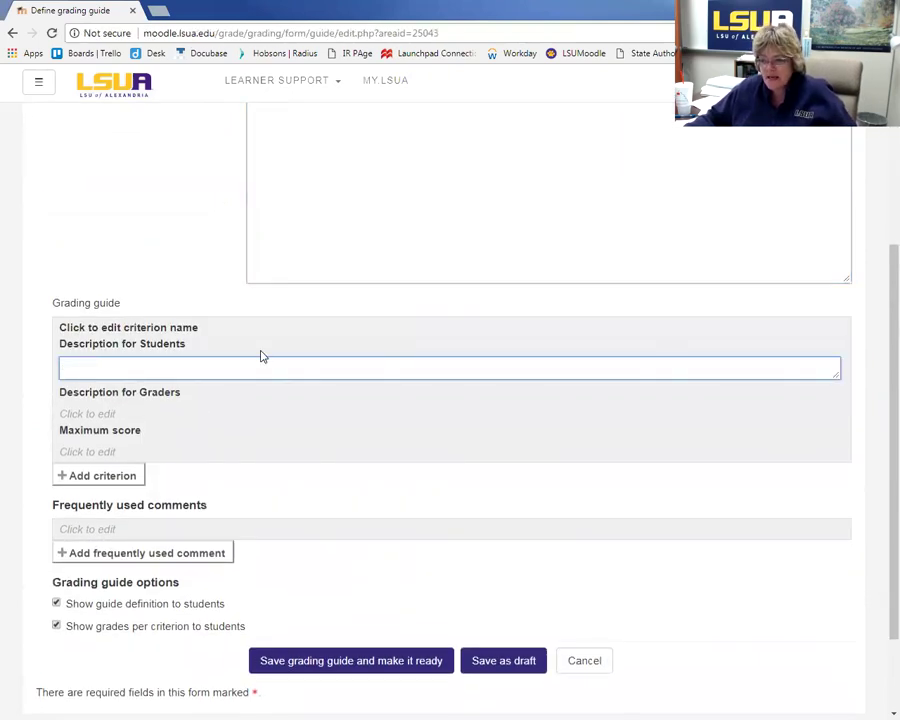
click(104, 412)
click(124, 343)
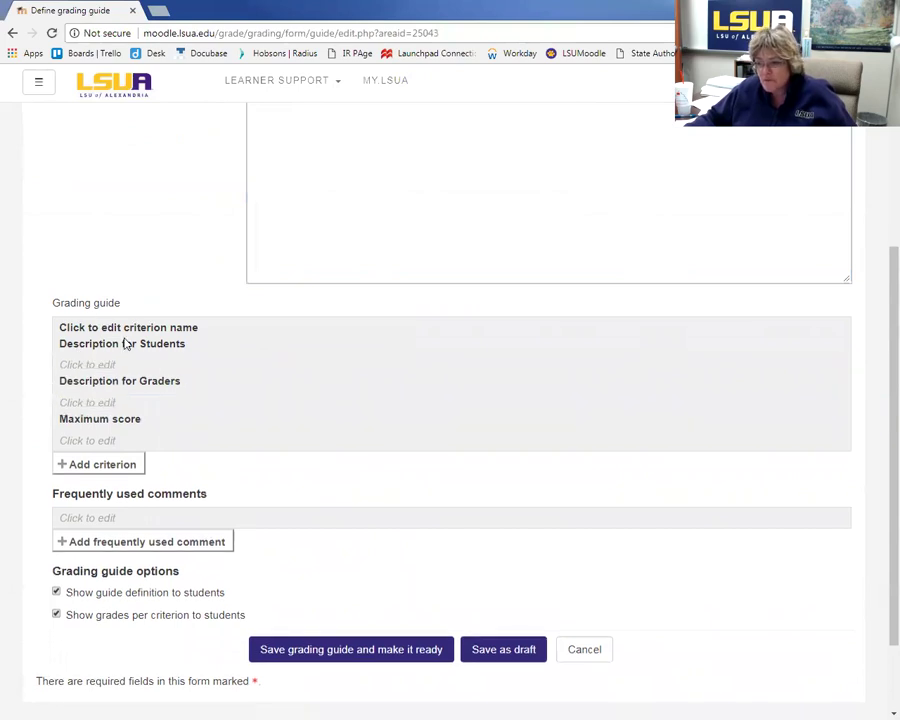
click(97, 325)
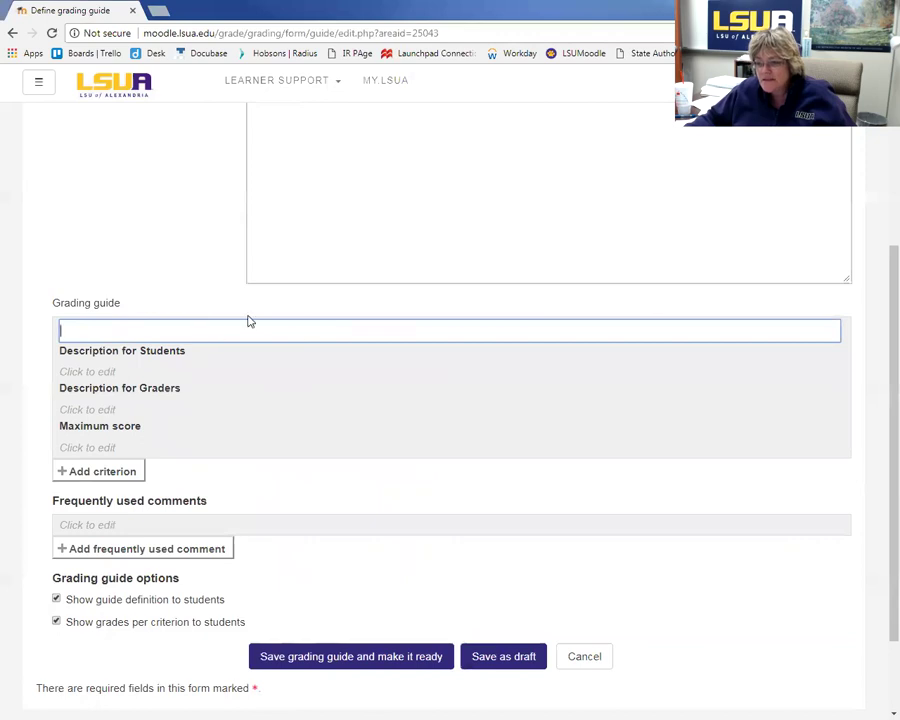
click(123, 358)
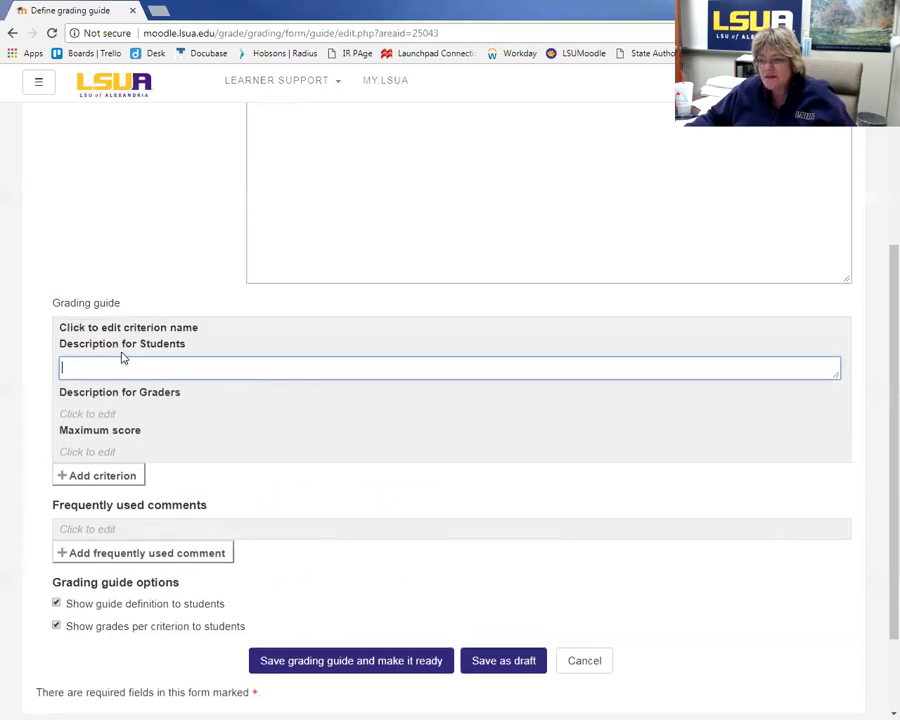
click(103, 412)
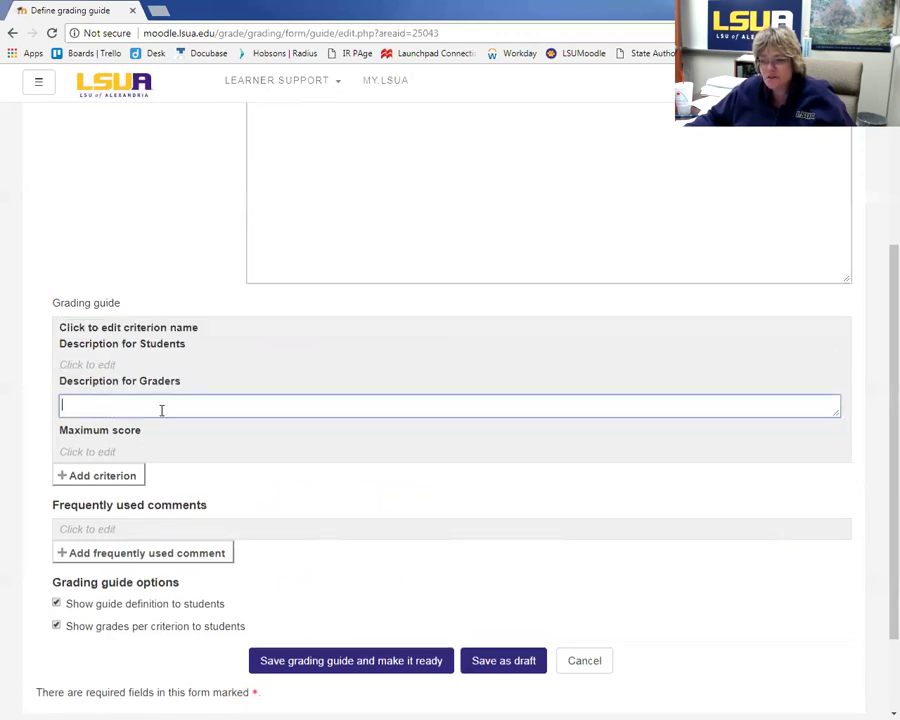
click(90, 452)
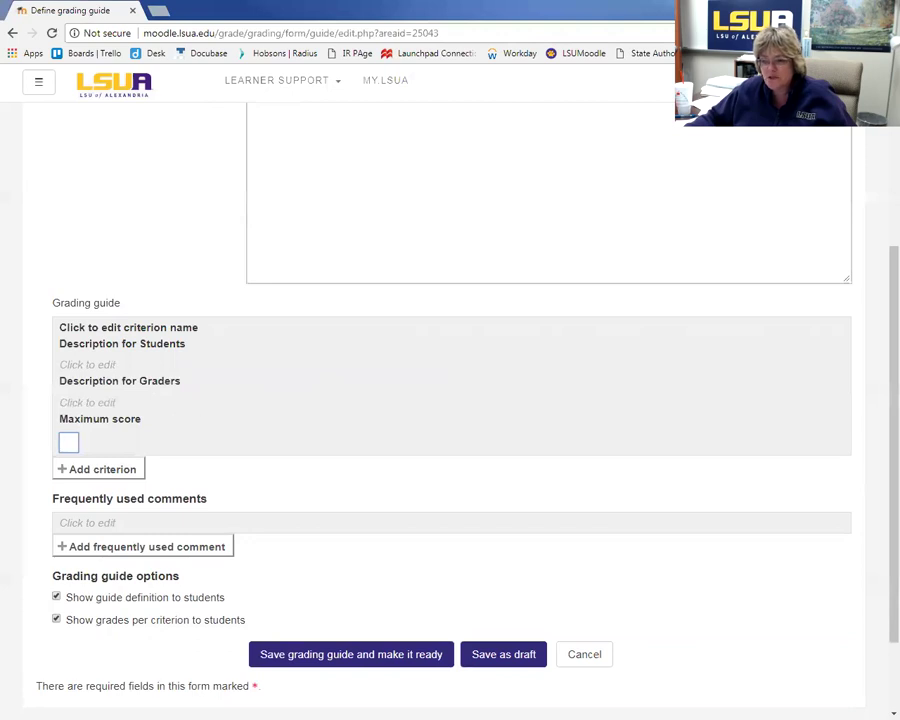